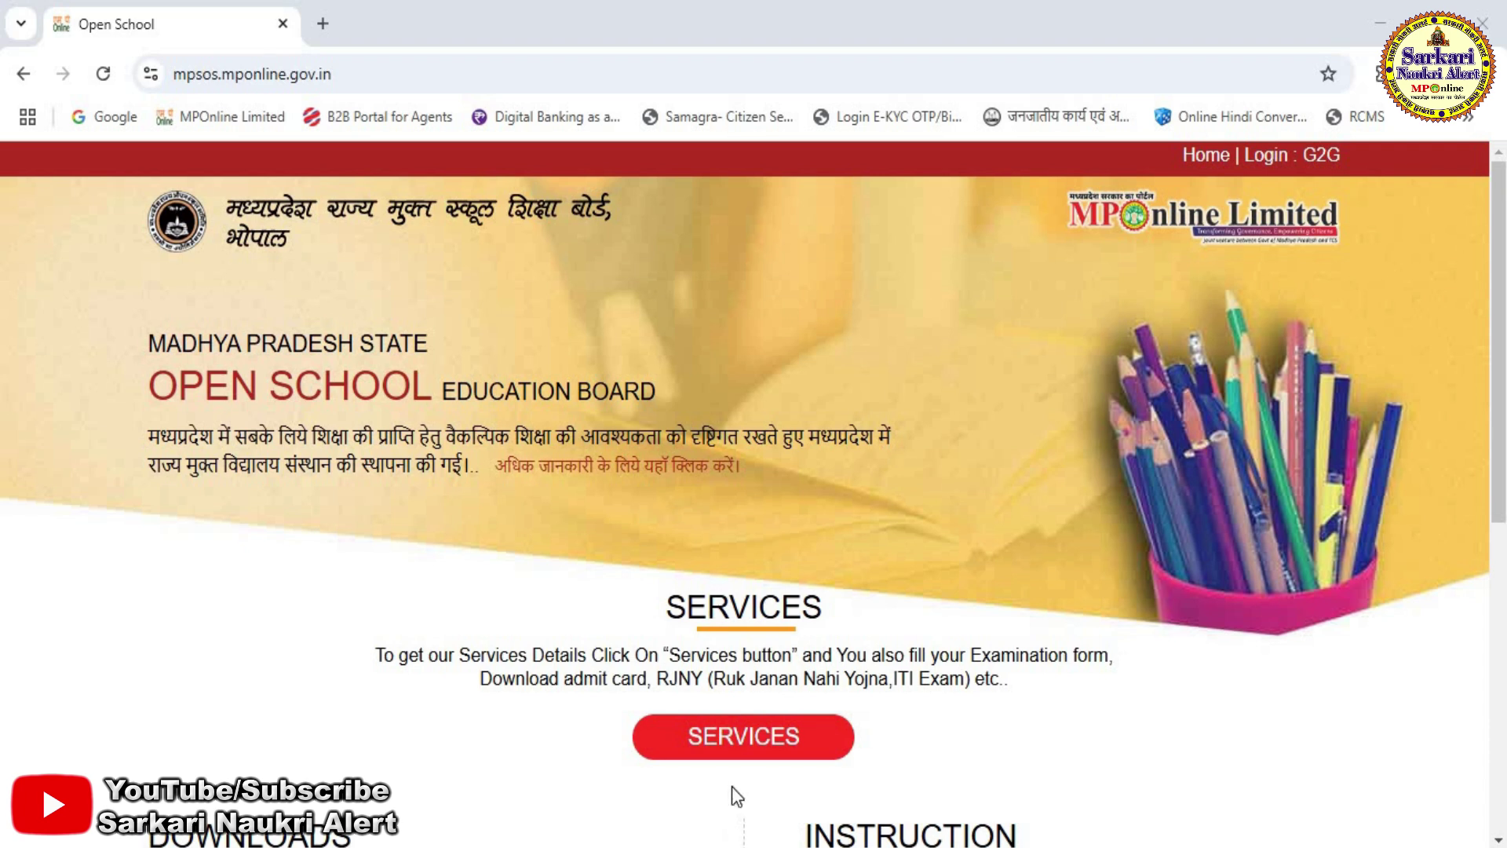
# - Open the Exam Form listed under 5th/8th Class - June 2025 Examination Application Form on the Services page
pyautogui.click(740, 737)
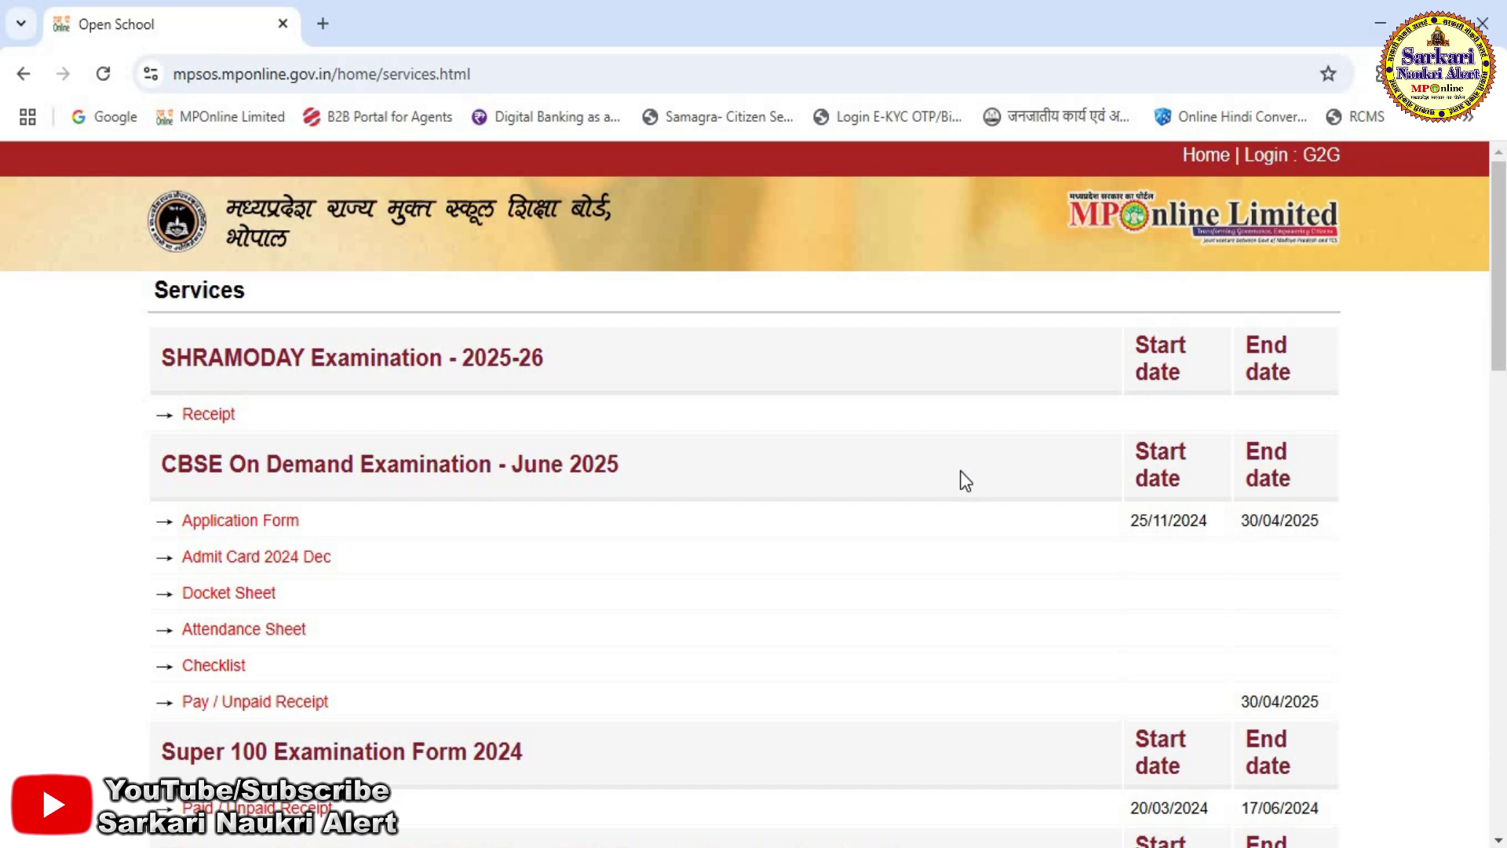
pyautogui.scroll(-6, 961, 473)
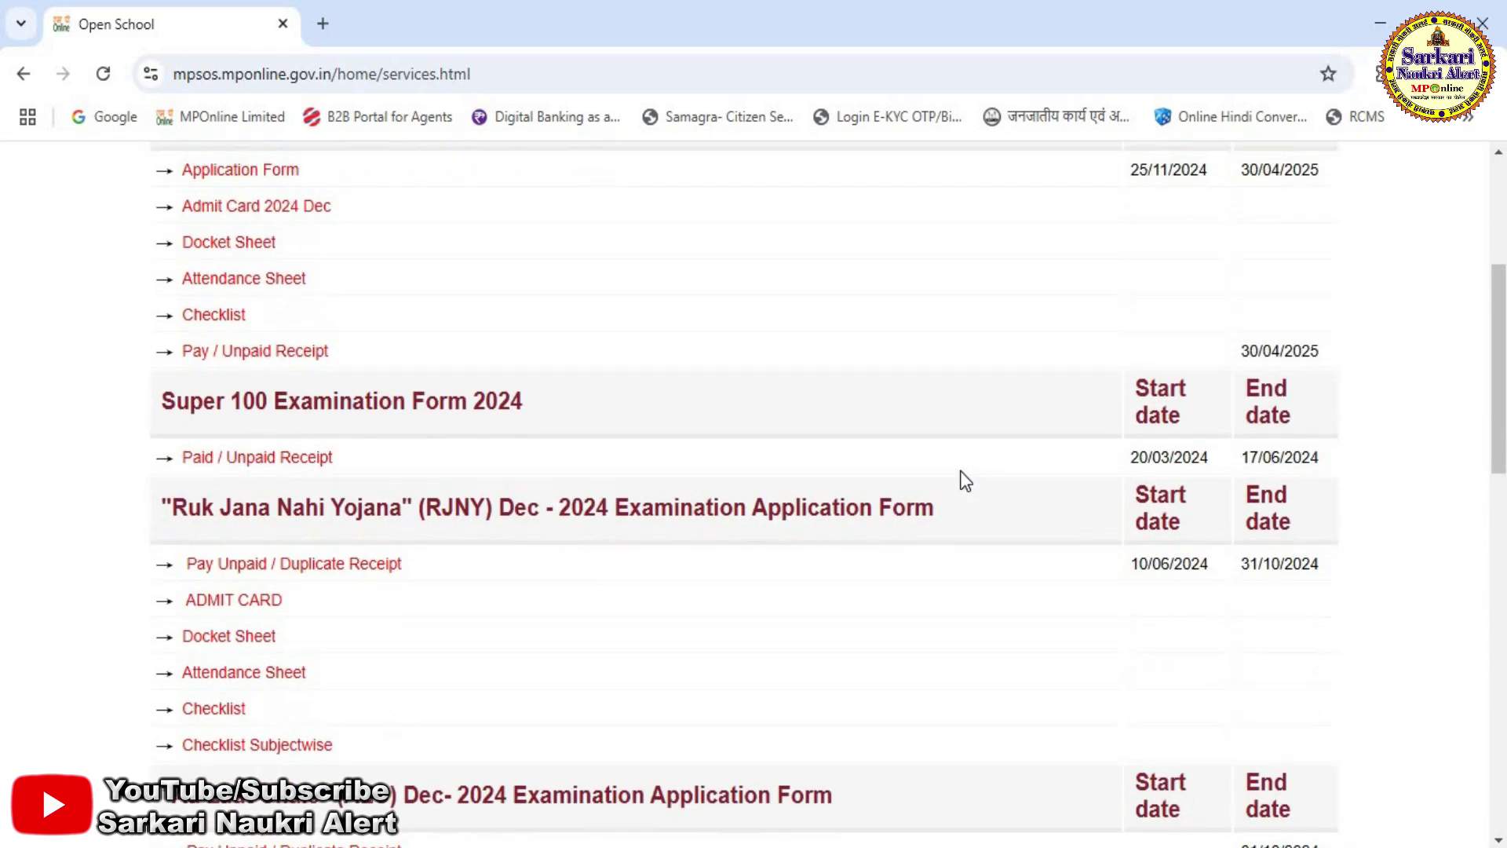
pyautogui.scroll(-7, 966, 481)
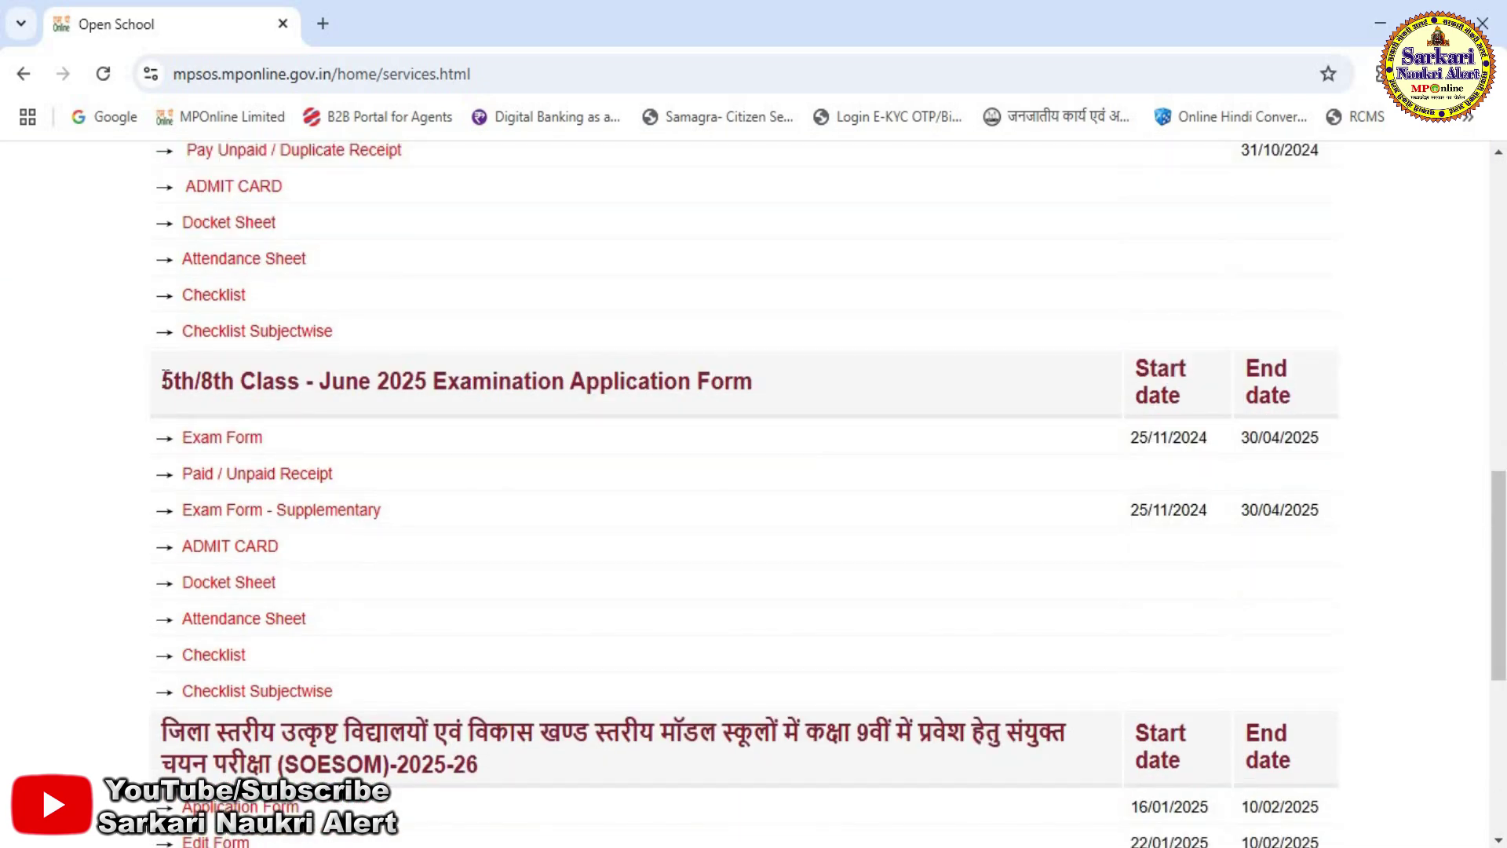
pyautogui.moveTo(164, 376); pyautogui.dragTo(766, 393)
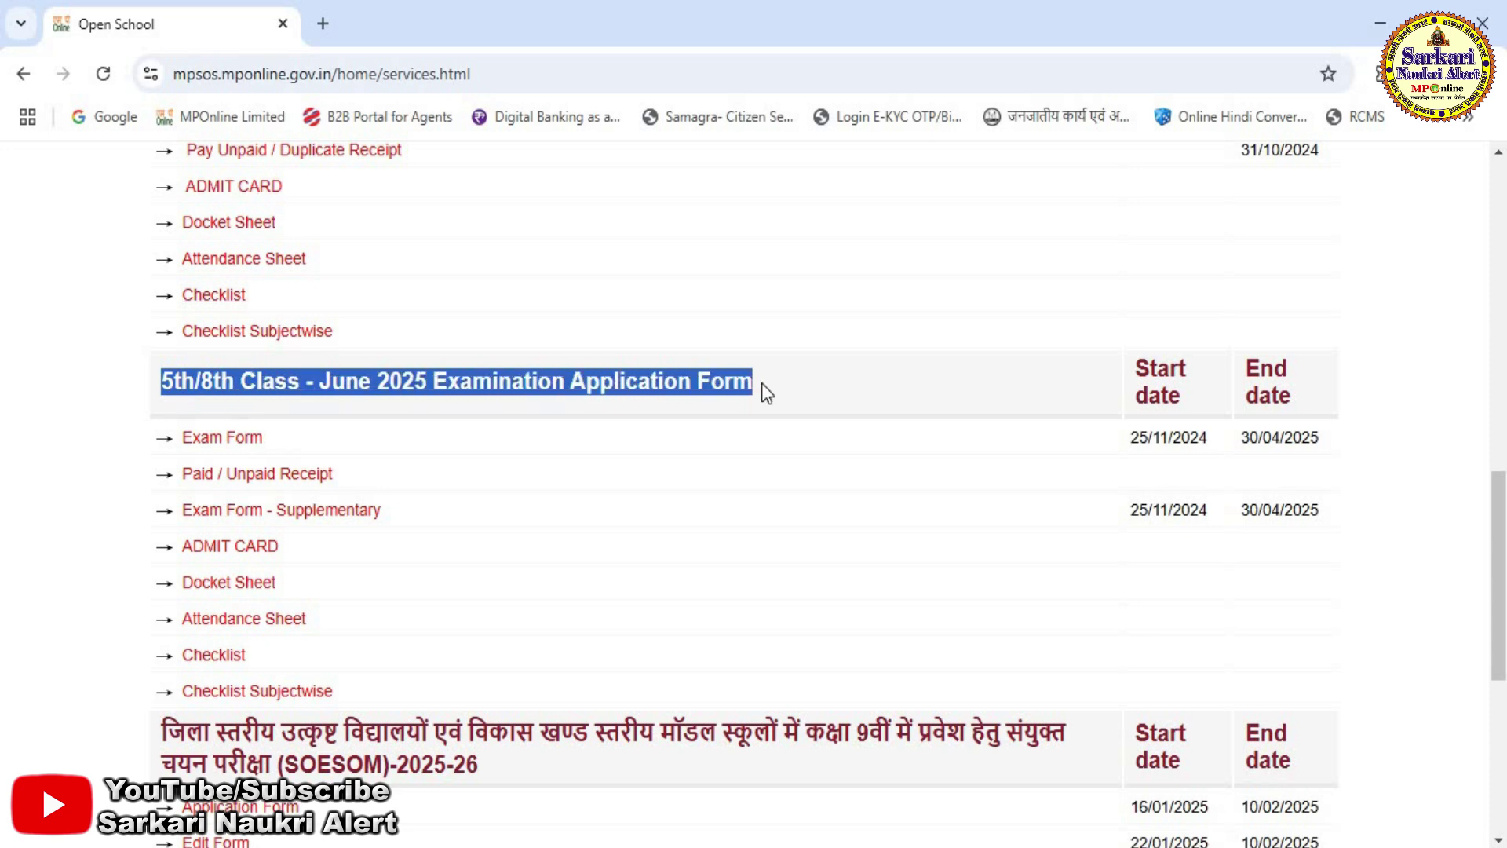
pyautogui.click(54, 463)
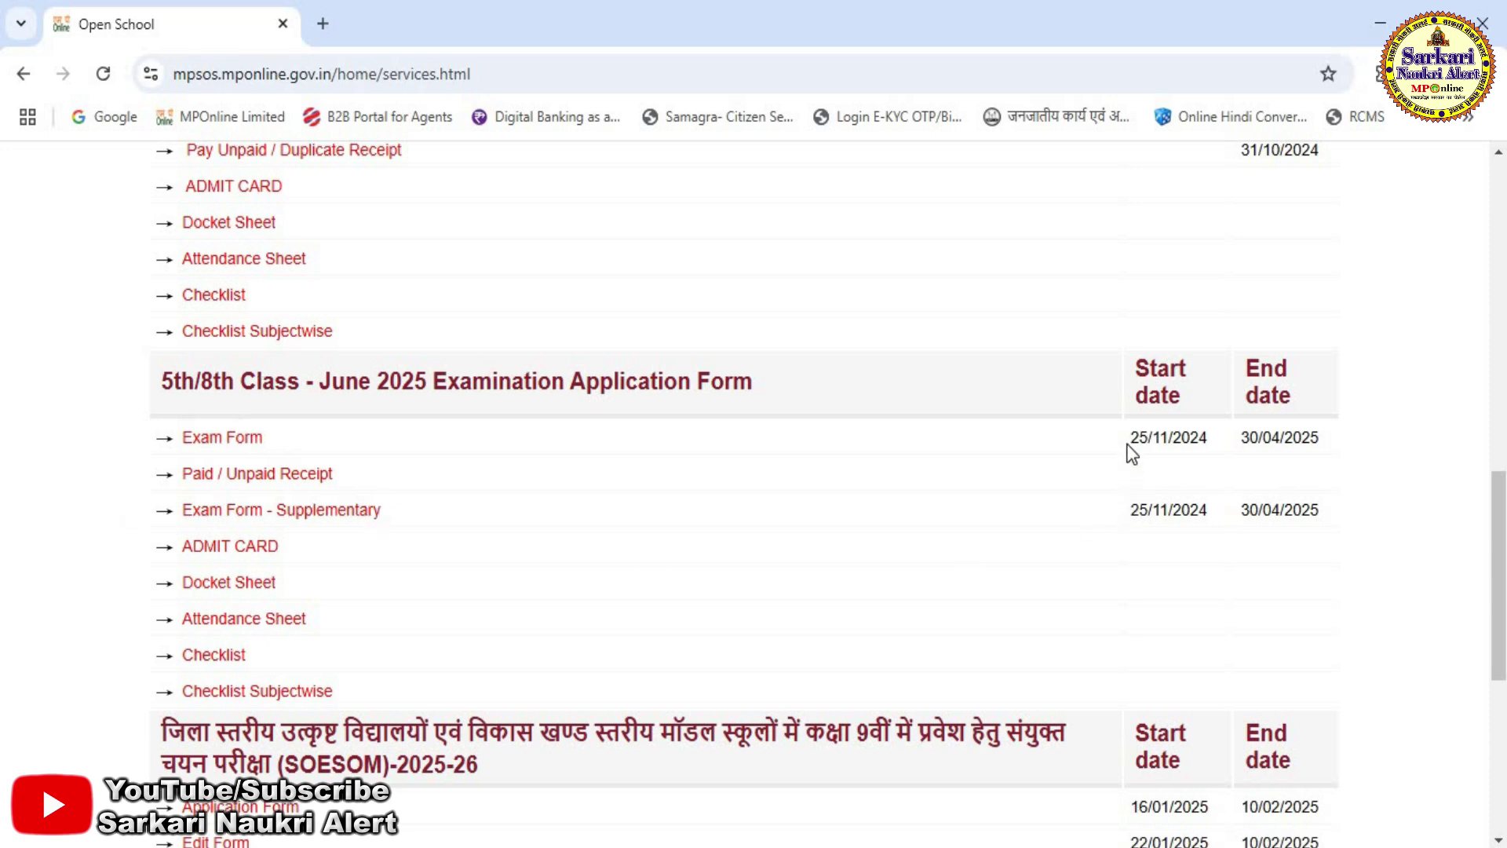
pyautogui.moveTo(1131, 438); pyautogui.dragTo(1340, 438)
pyautogui.click(7, 579)
pyautogui.click(234, 441)
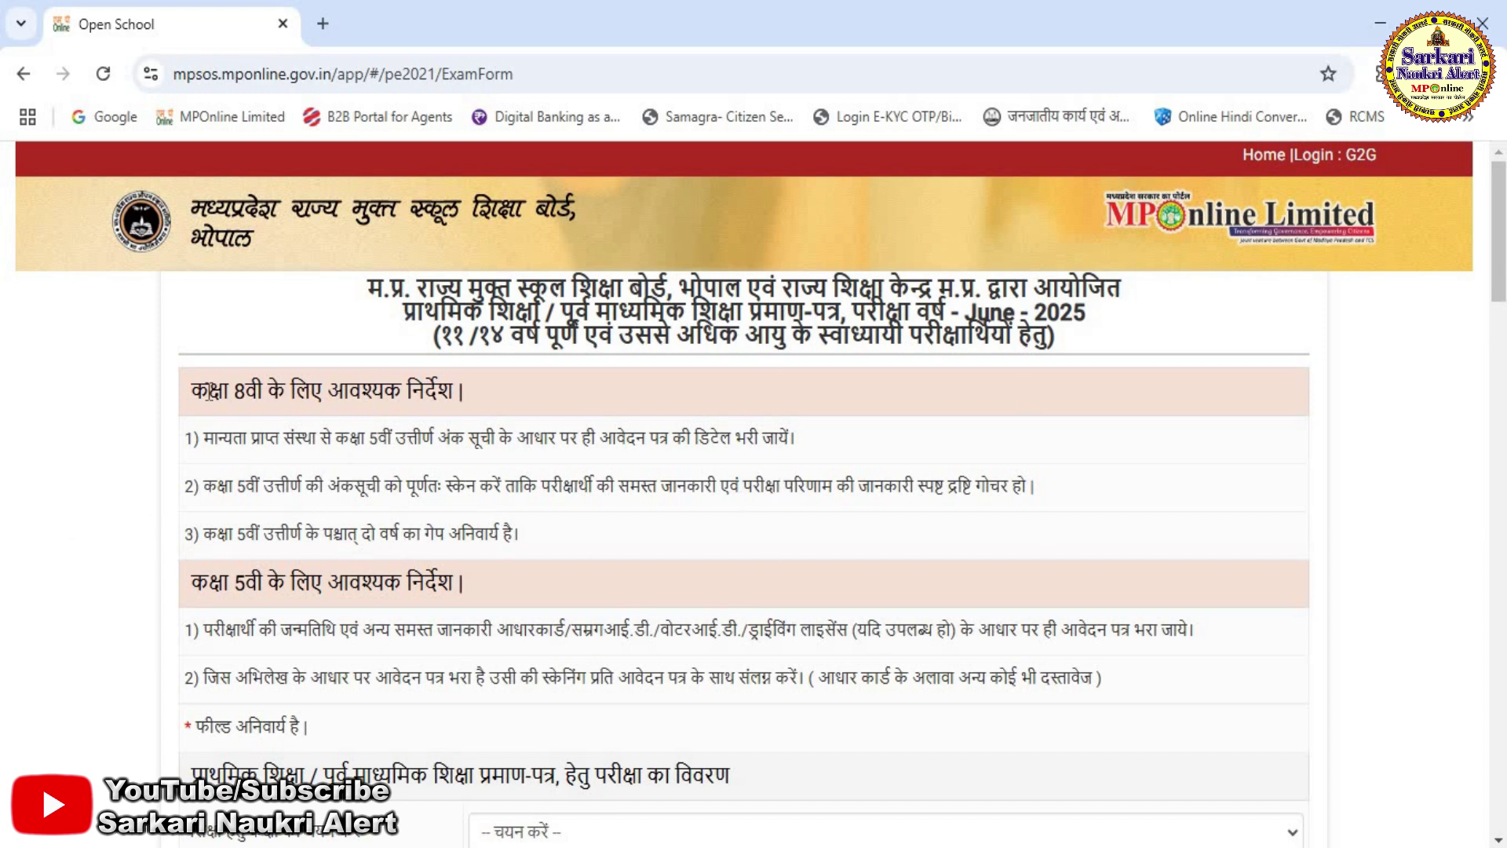
# - Read the required instructions for class 8 and class 5 applicants at the start of the exam form
pyautogui.moveTo(190, 389); pyautogui.dragTo(438, 390)
pyautogui.moveTo(192, 588); pyautogui.dragTo(529, 578)
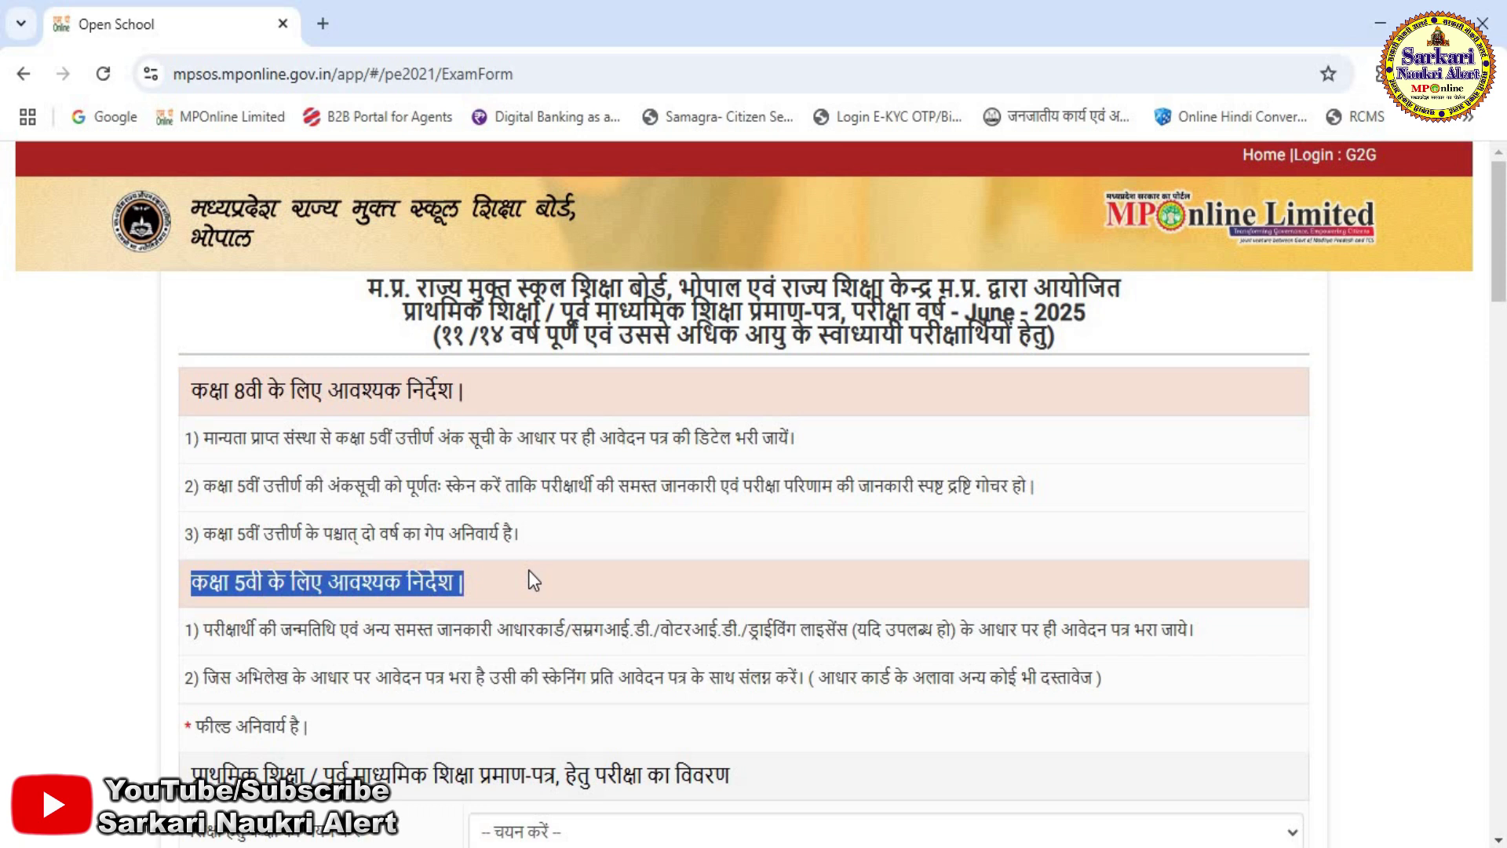
pyautogui.click(16, 507)
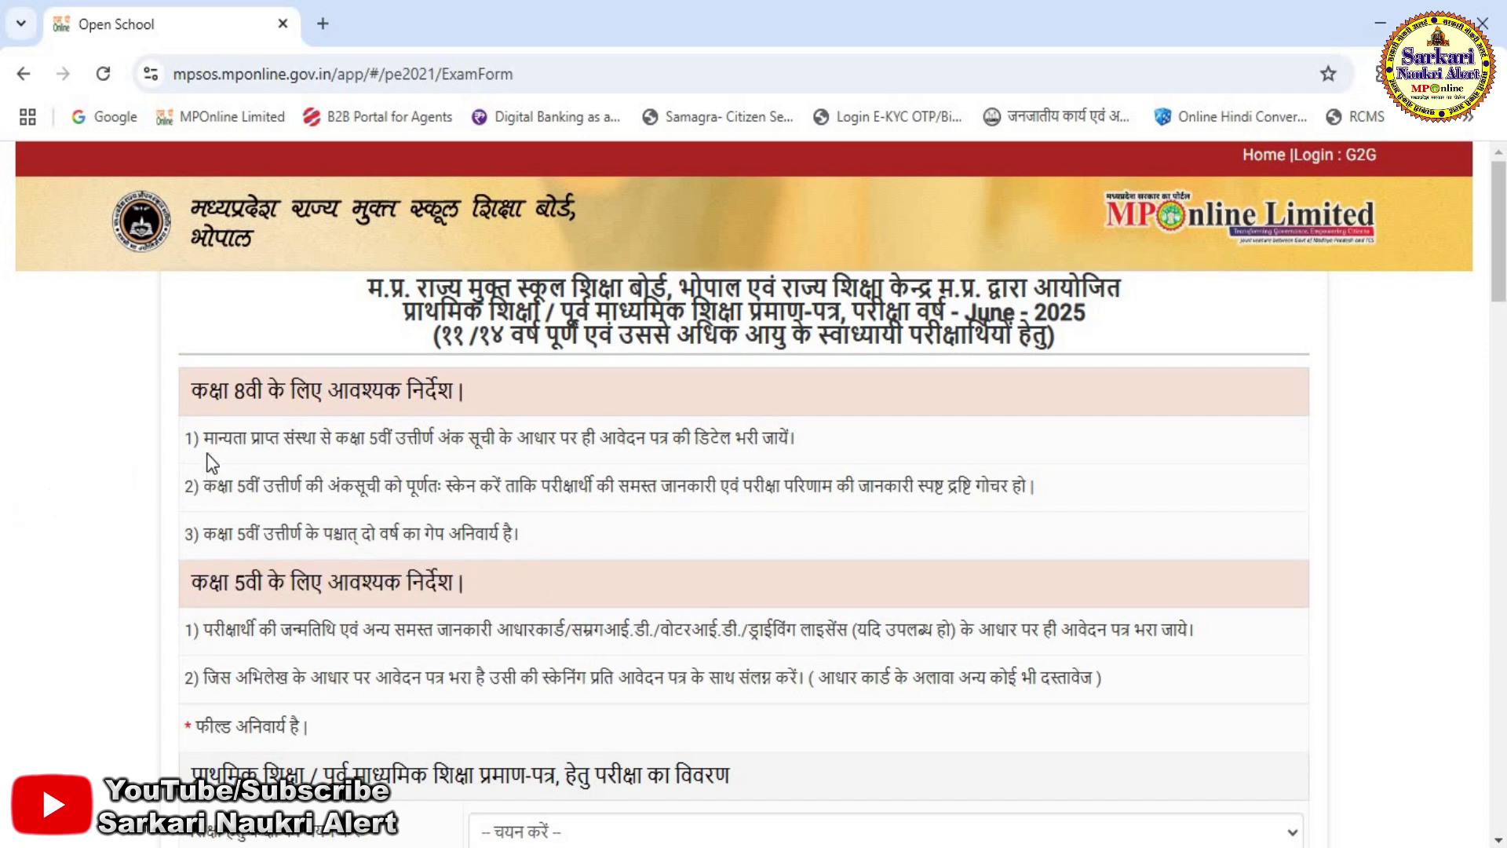
pyautogui.moveTo(206, 437); pyautogui.dragTo(803, 439)
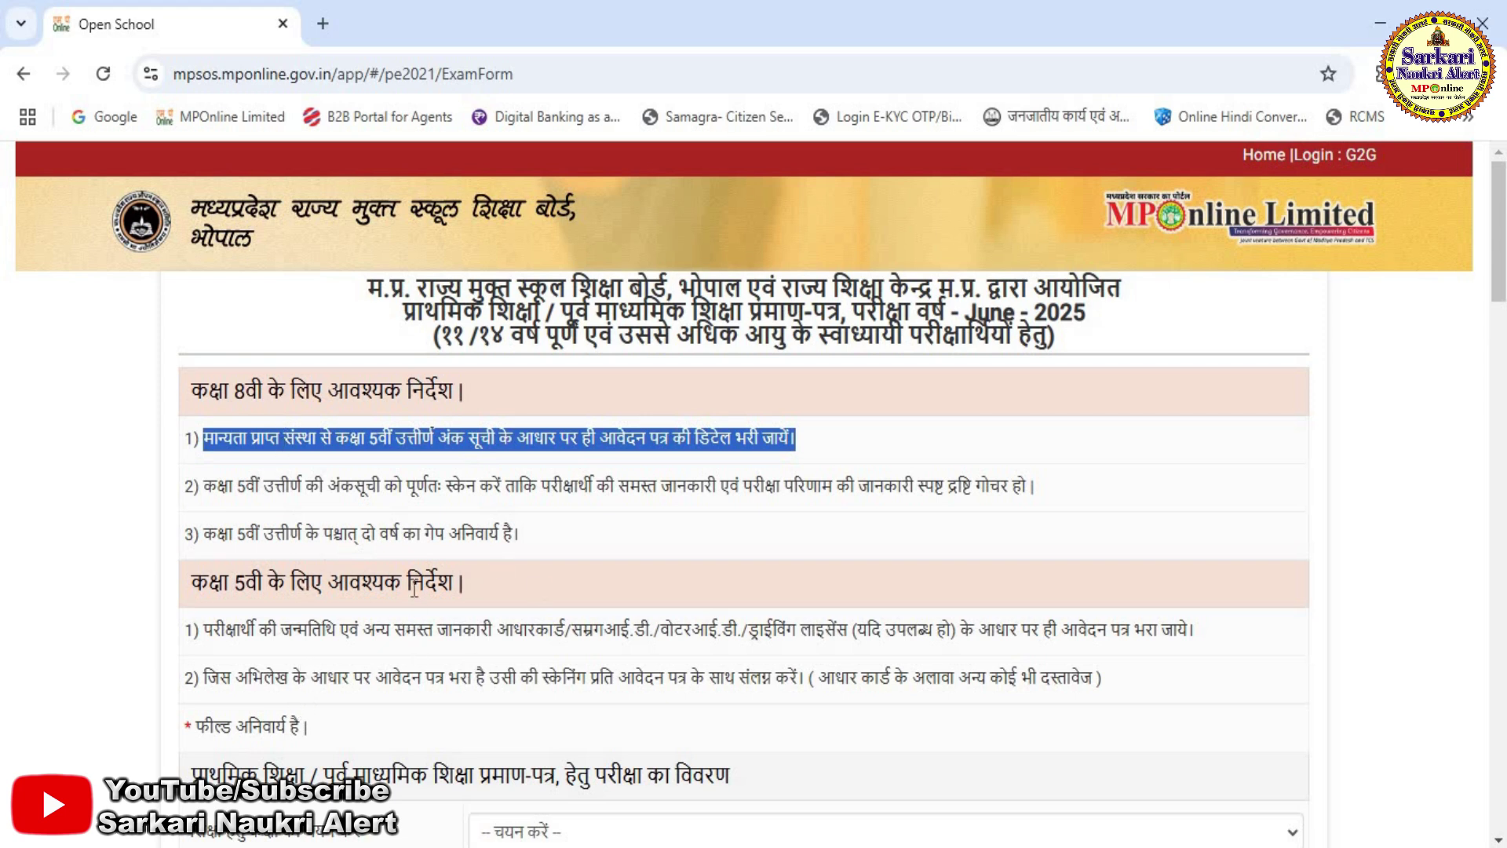
pyautogui.moveTo(205, 488); pyautogui.dragTo(676, 493)
pyautogui.moveTo(774, 499); pyautogui.dragTo(1039, 486)
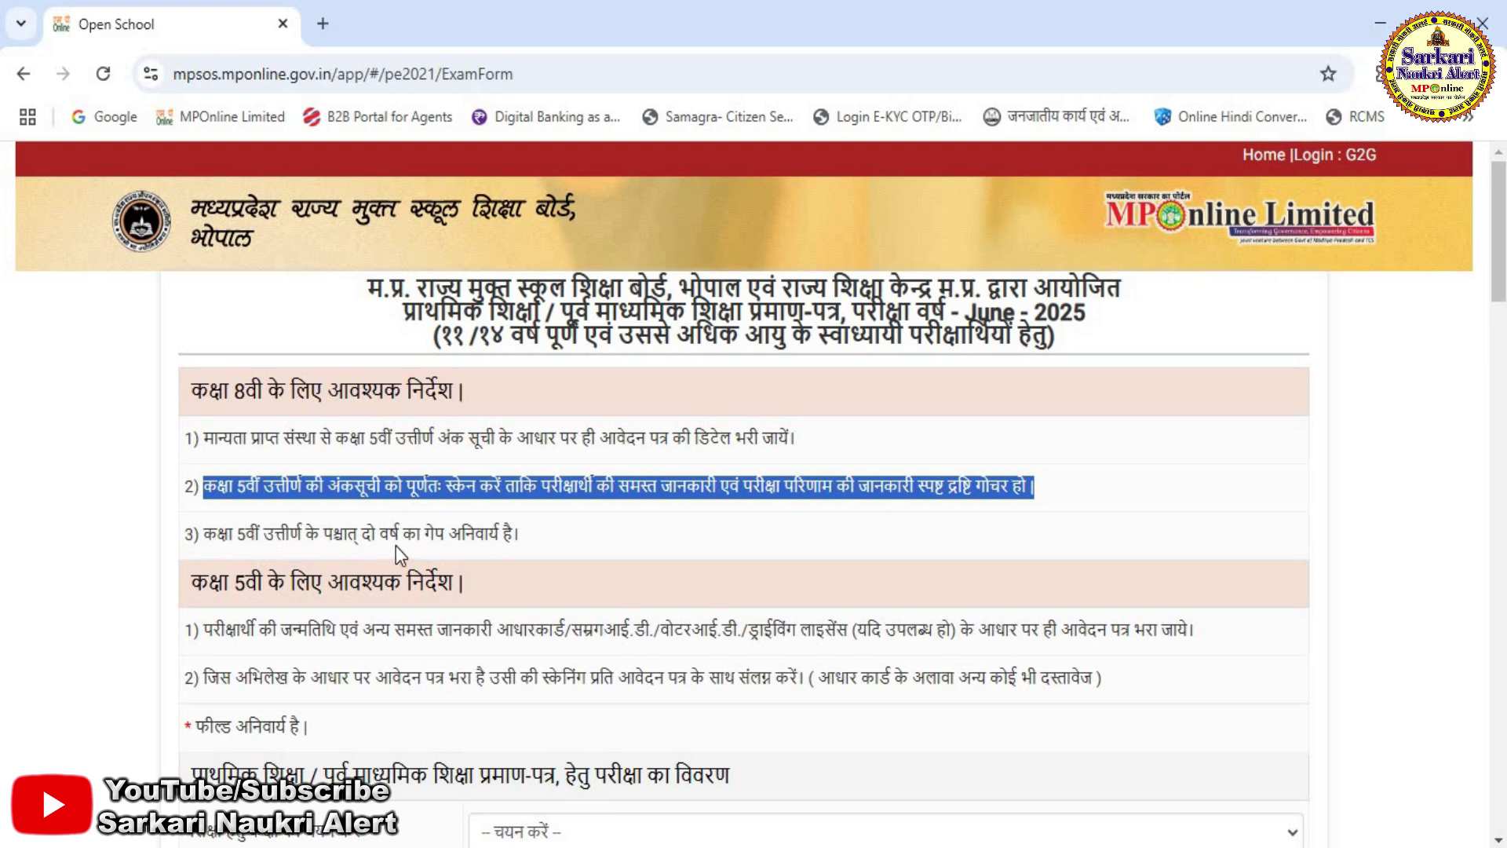
pyautogui.moveTo(520, 535); pyautogui.dragTo(186, 437)
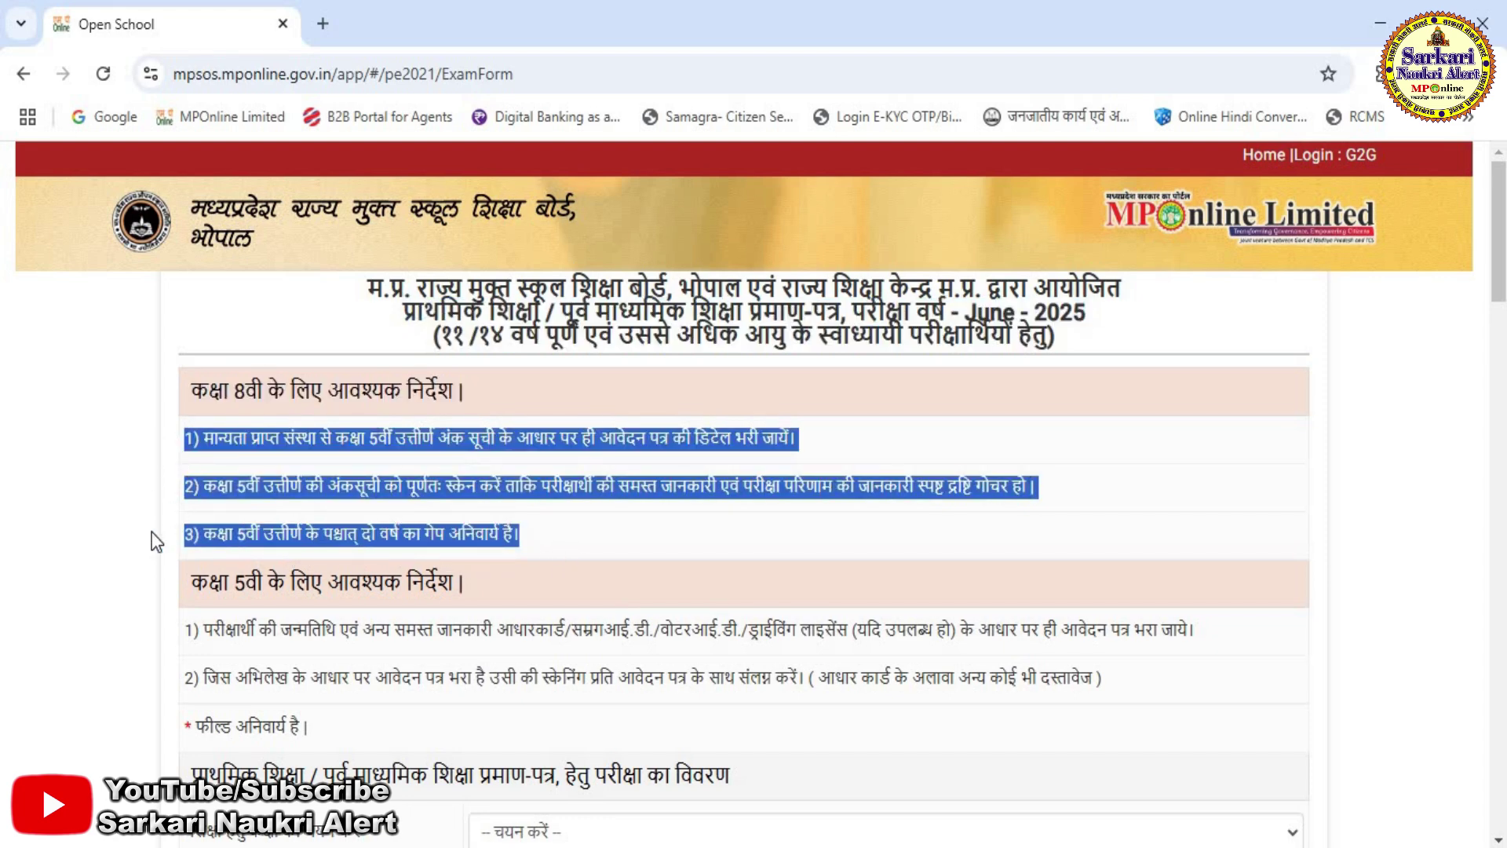
pyautogui.click(134, 574)
pyautogui.scroll(-1, 135, 561)
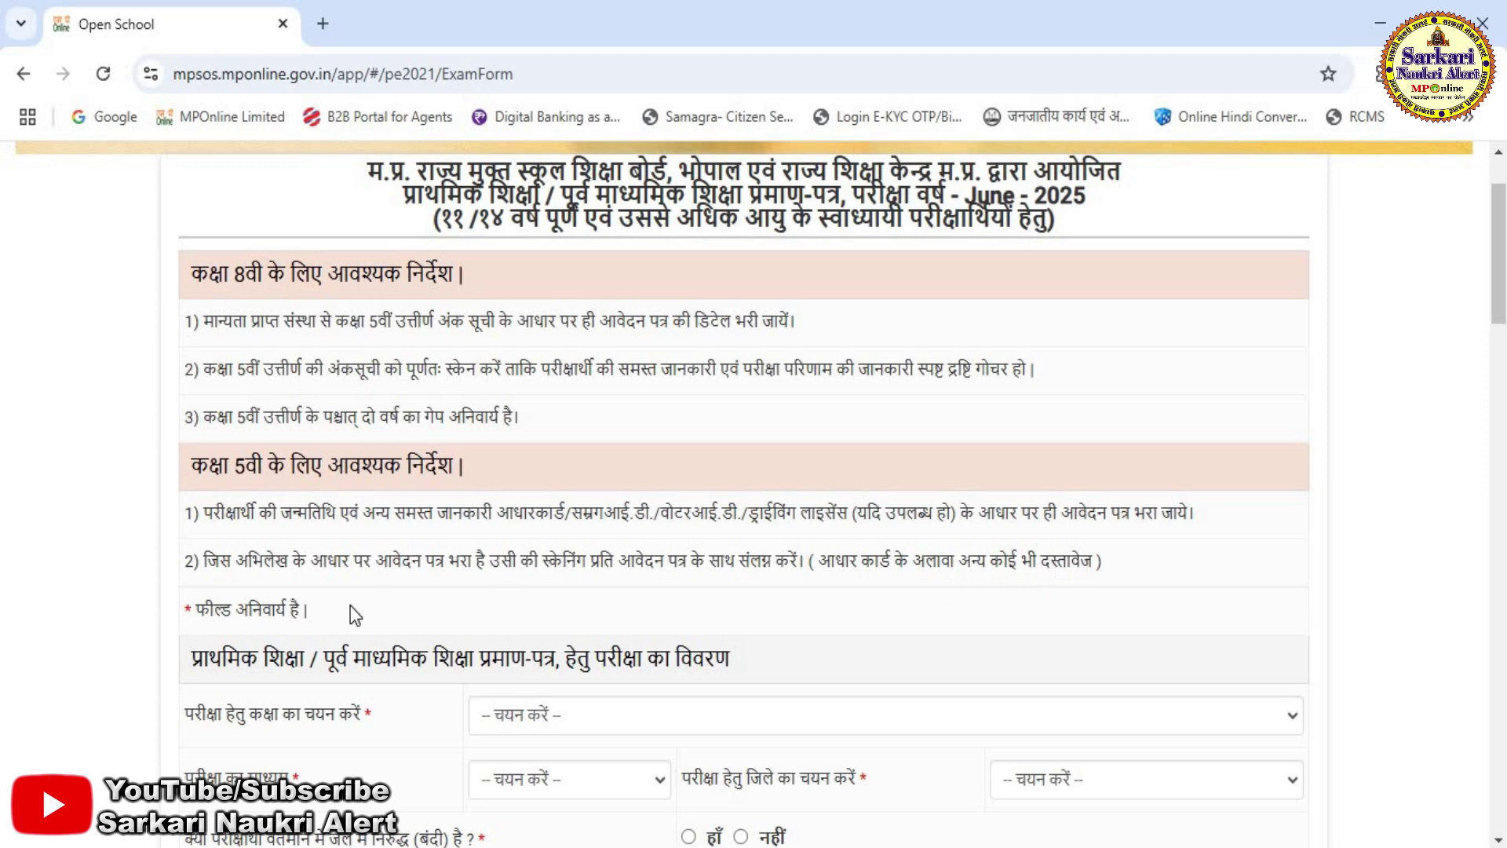
# - Look over the exam details section and the beginning of the personal details section of the form
pyautogui.scroll(-3, 387, 603)
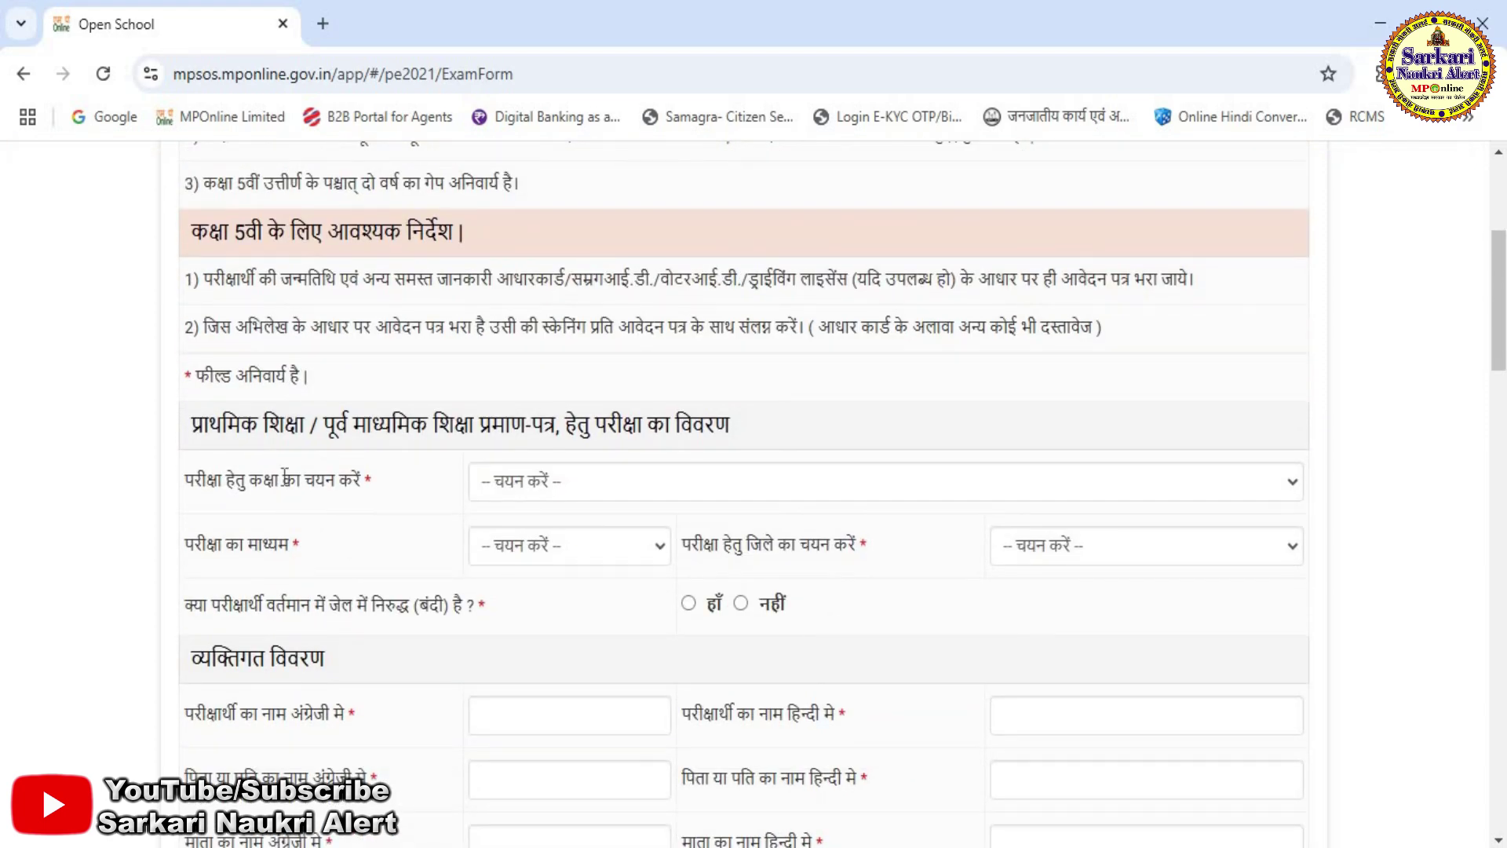
pyautogui.moveTo(204, 430); pyautogui.dragTo(760, 442)
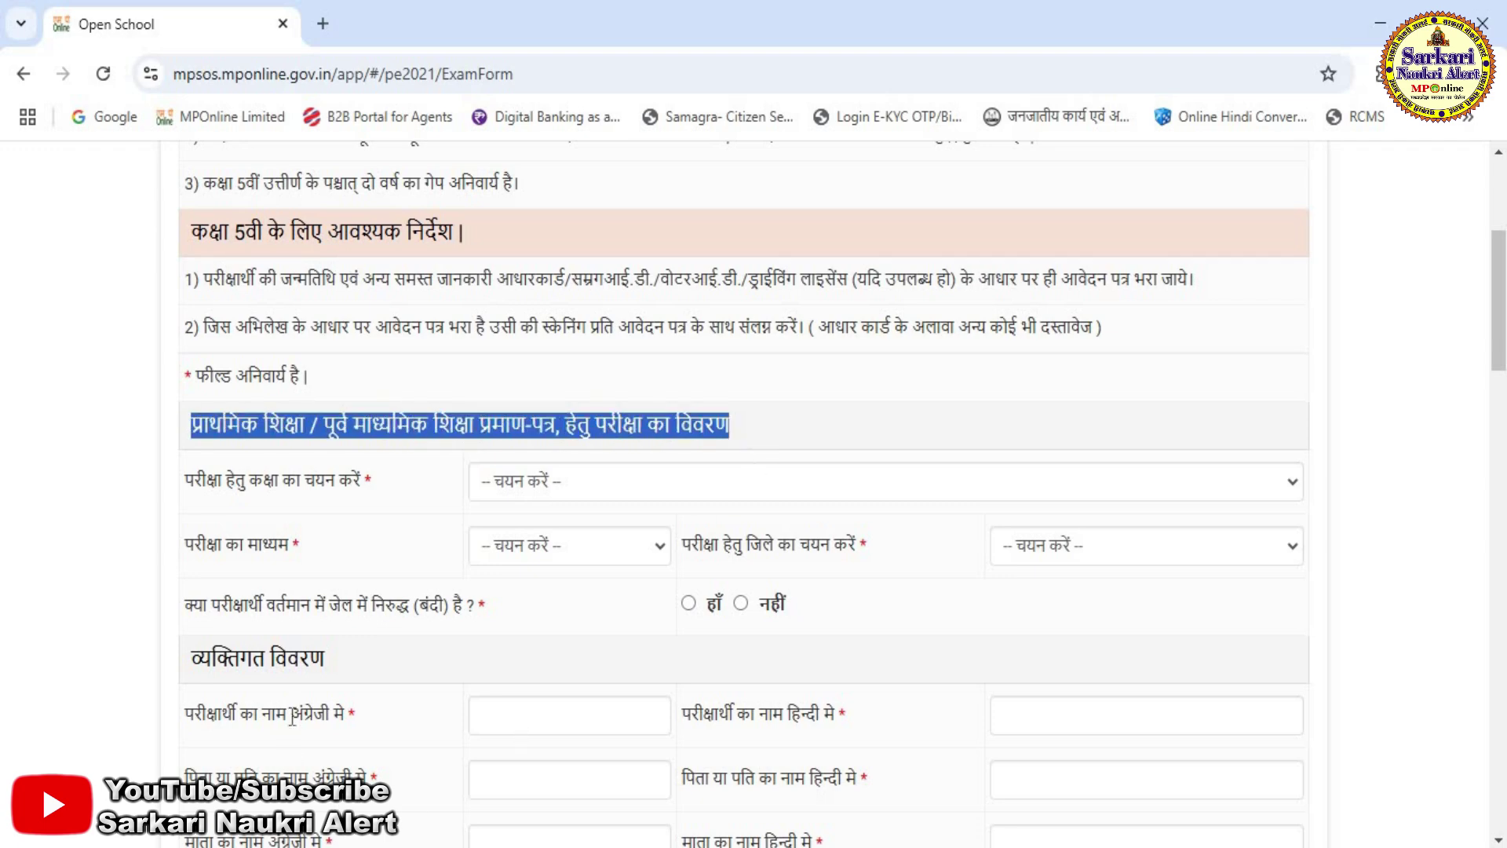
pyautogui.click(190, 383)
pyautogui.scroll(-2, 190, 383)
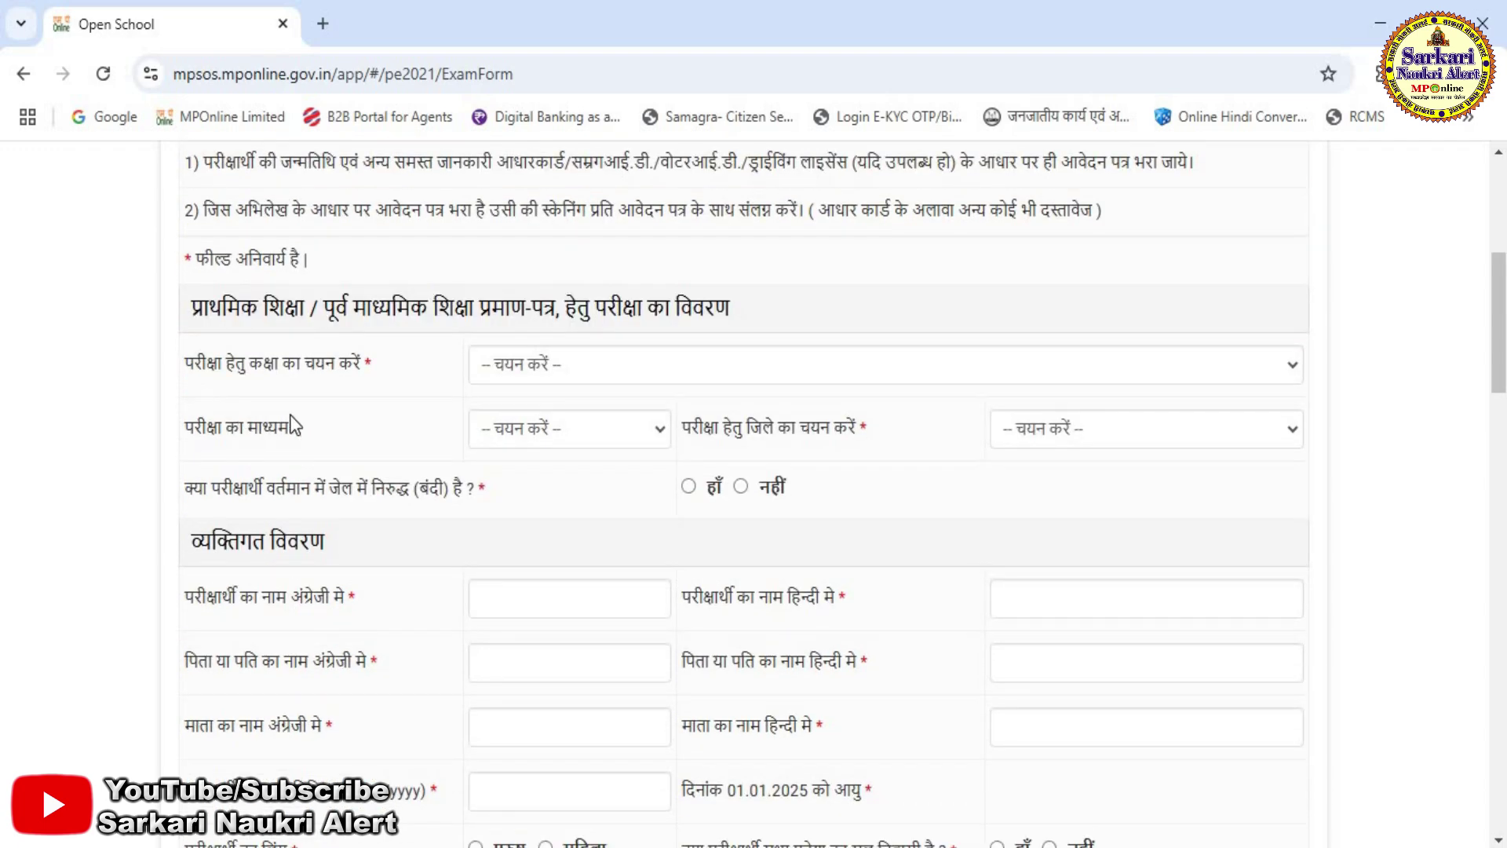
pyautogui.scroll(4, 290, 414)
pyautogui.scroll(-3, 754, 495)
pyautogui.scroll(3, 753, 495)
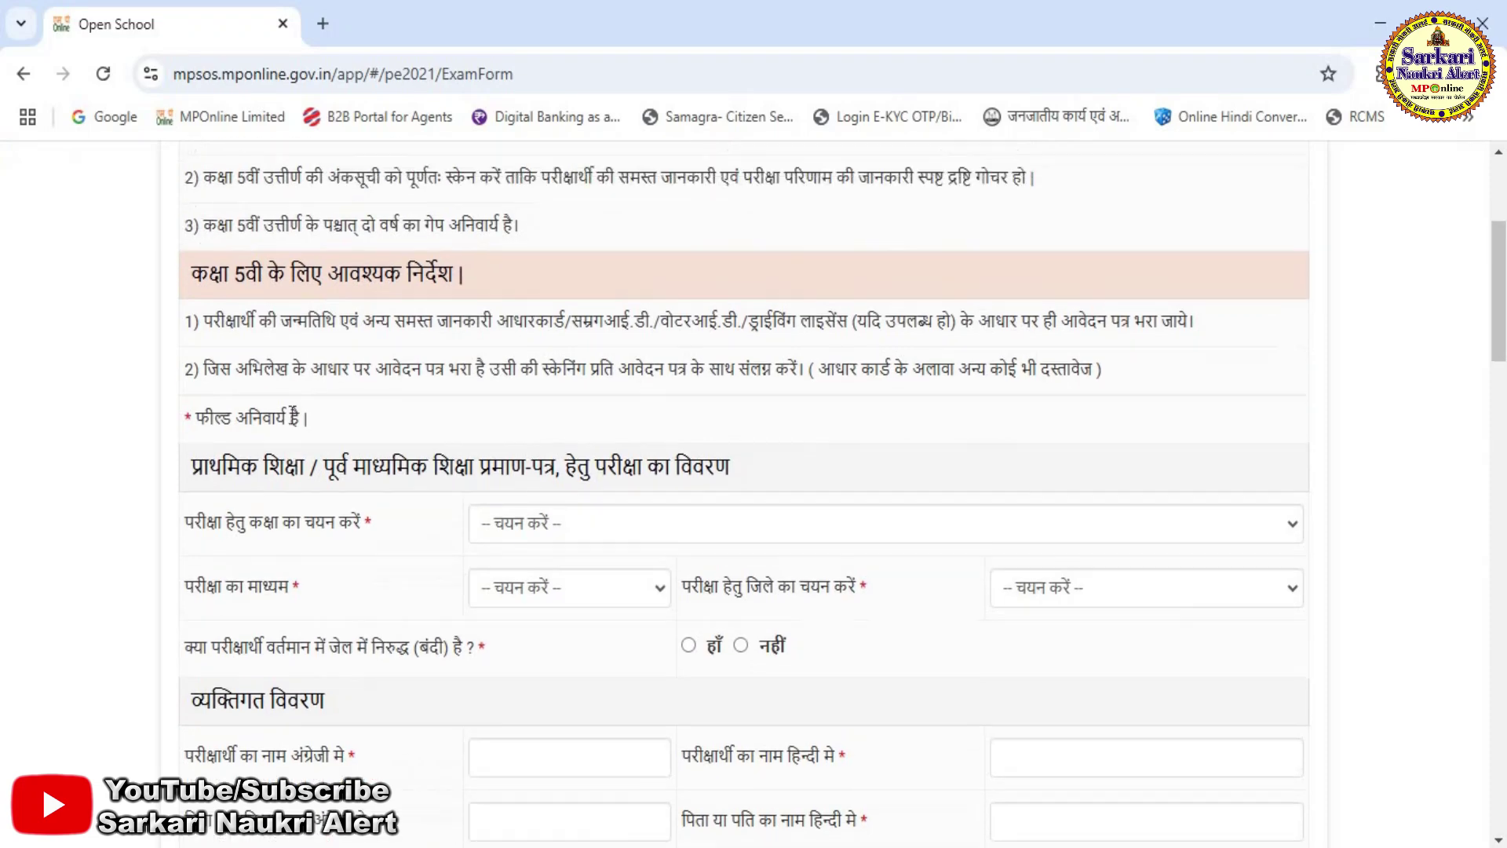
pyautogui.scroll(-4, 165, 390)
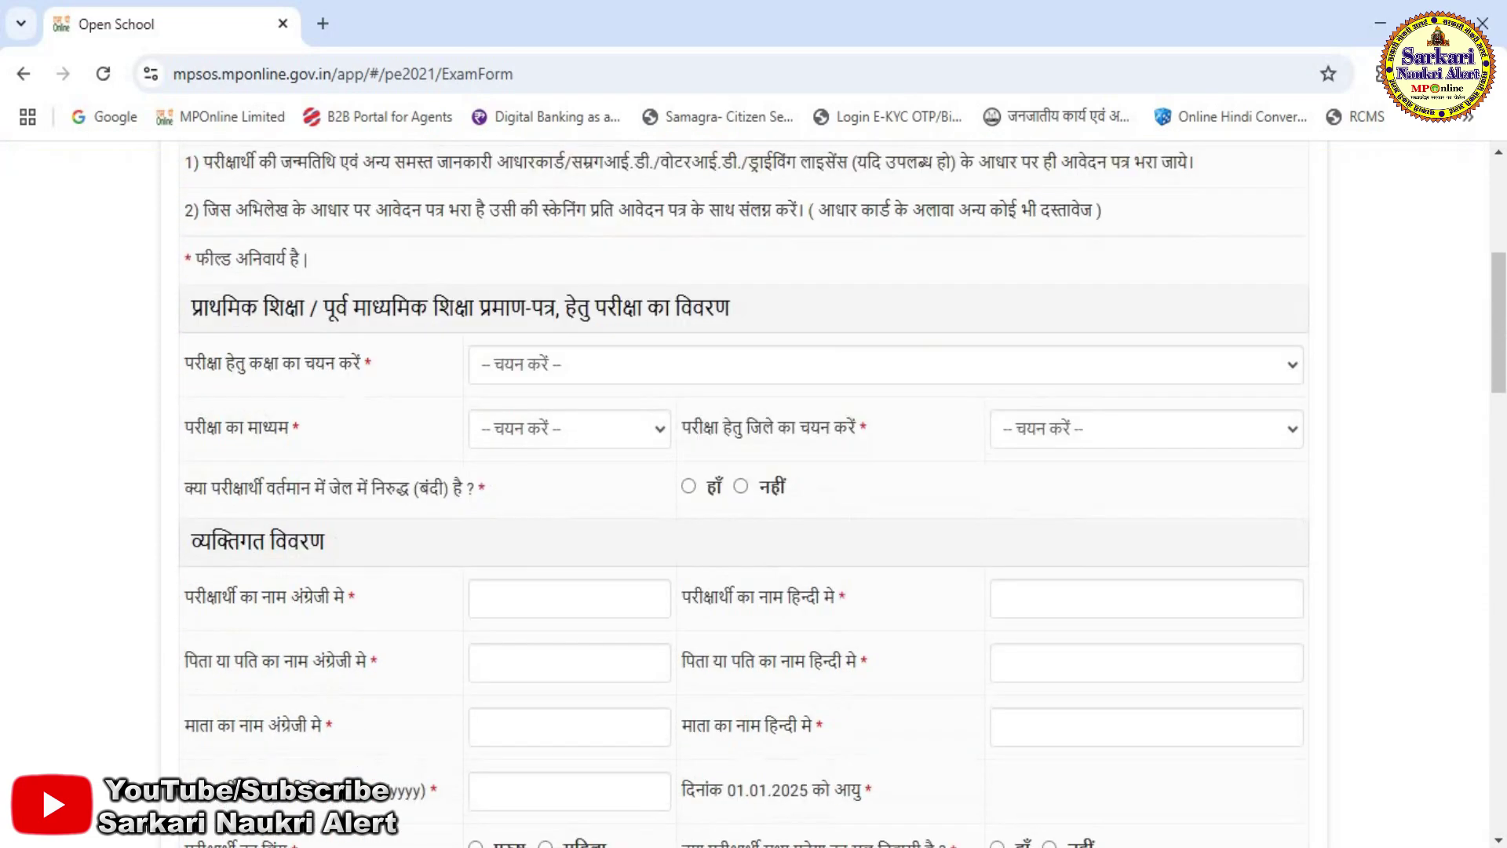
# - Fill in the exam details: class 8th, medium हिन्दी, exam district BARWANI, and नहीं for the candidate being in jail
pyautogui.click(713, 373)
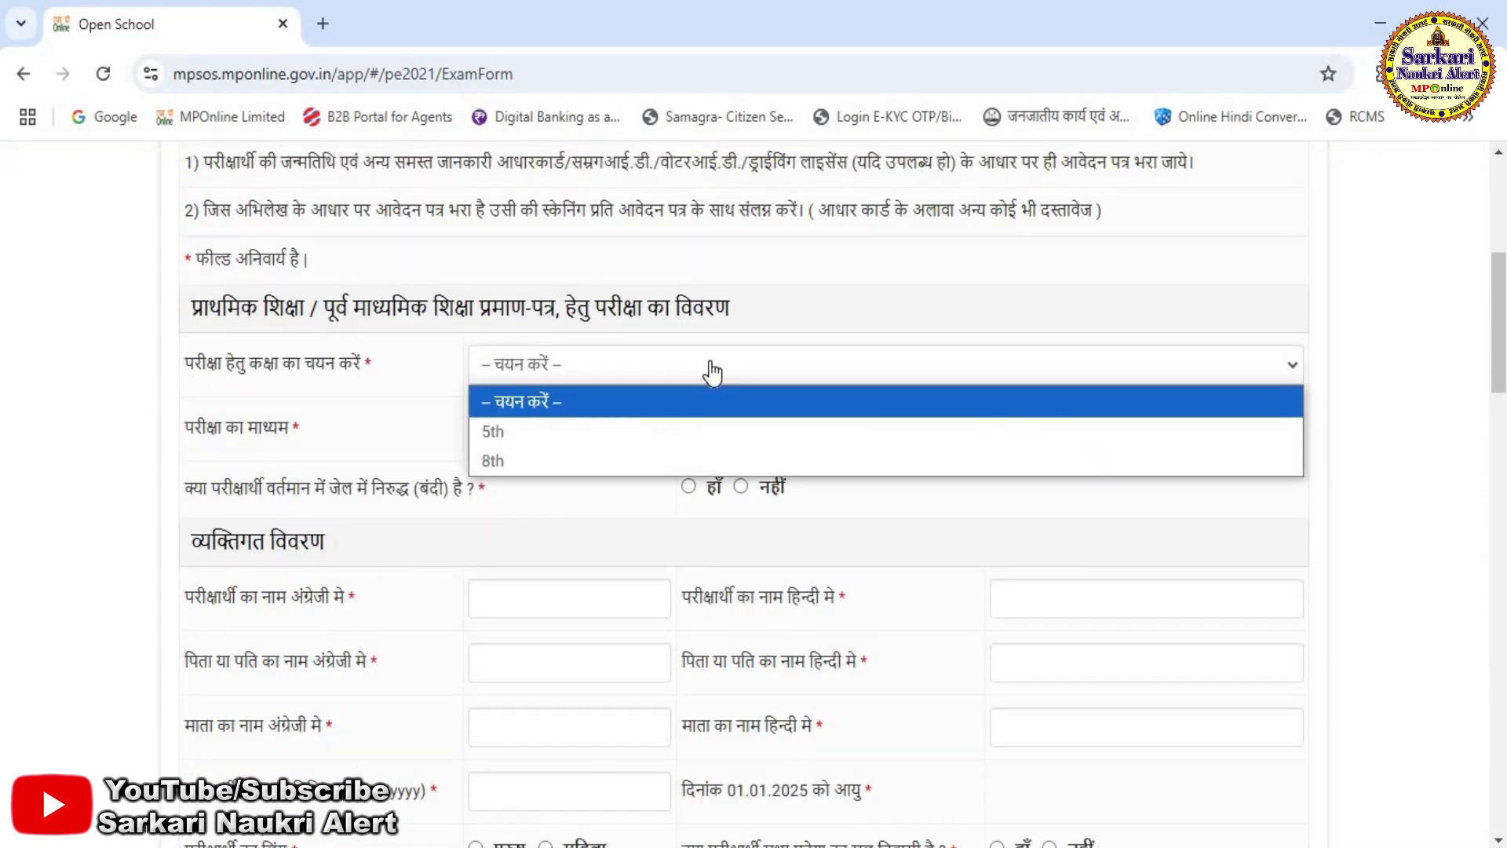
pyautogui.click(534, 465)
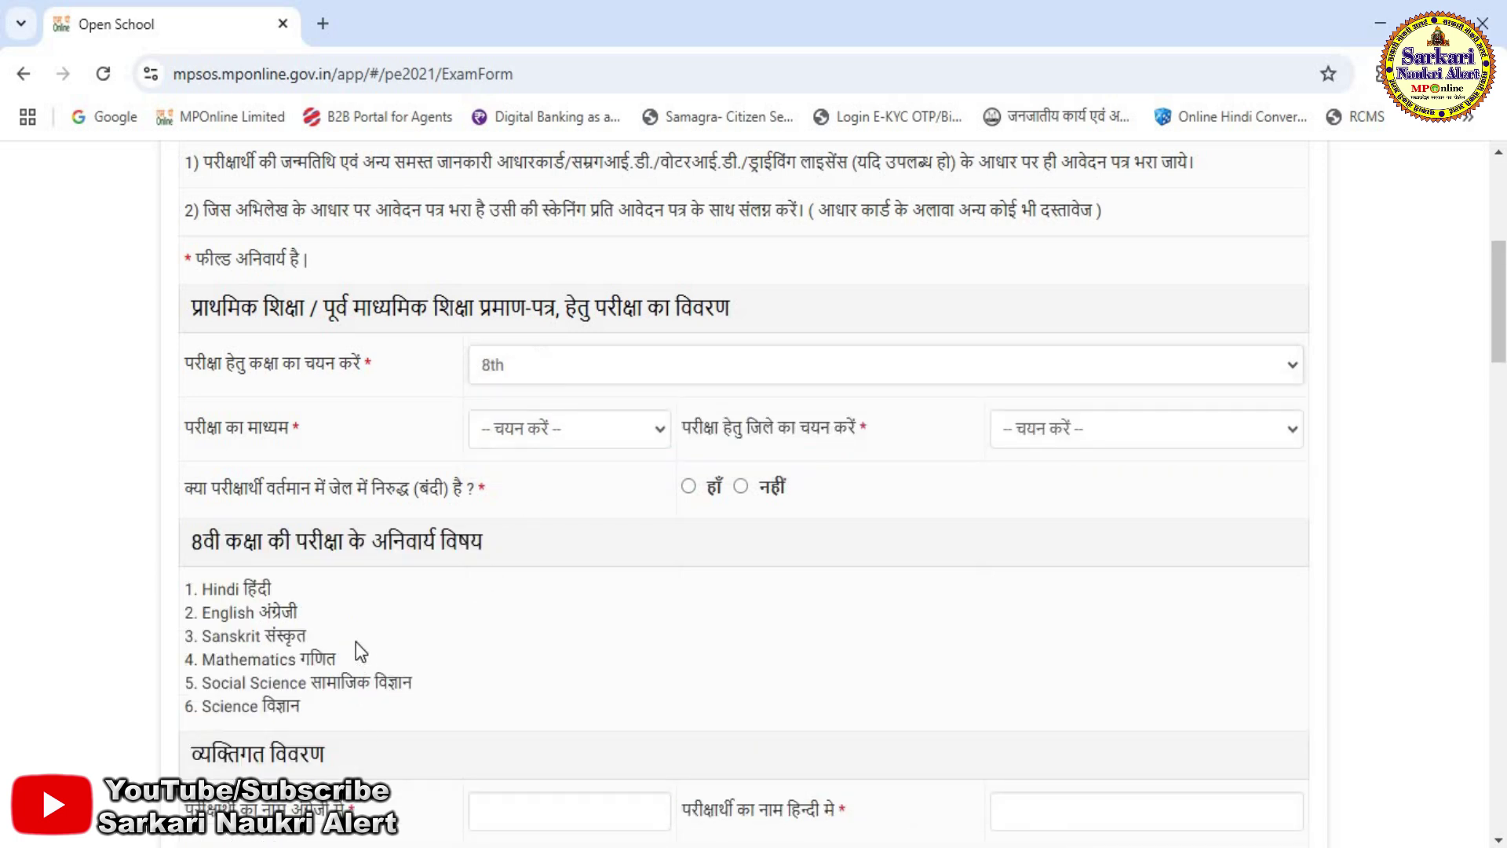
pyautogui.click(639, 447)
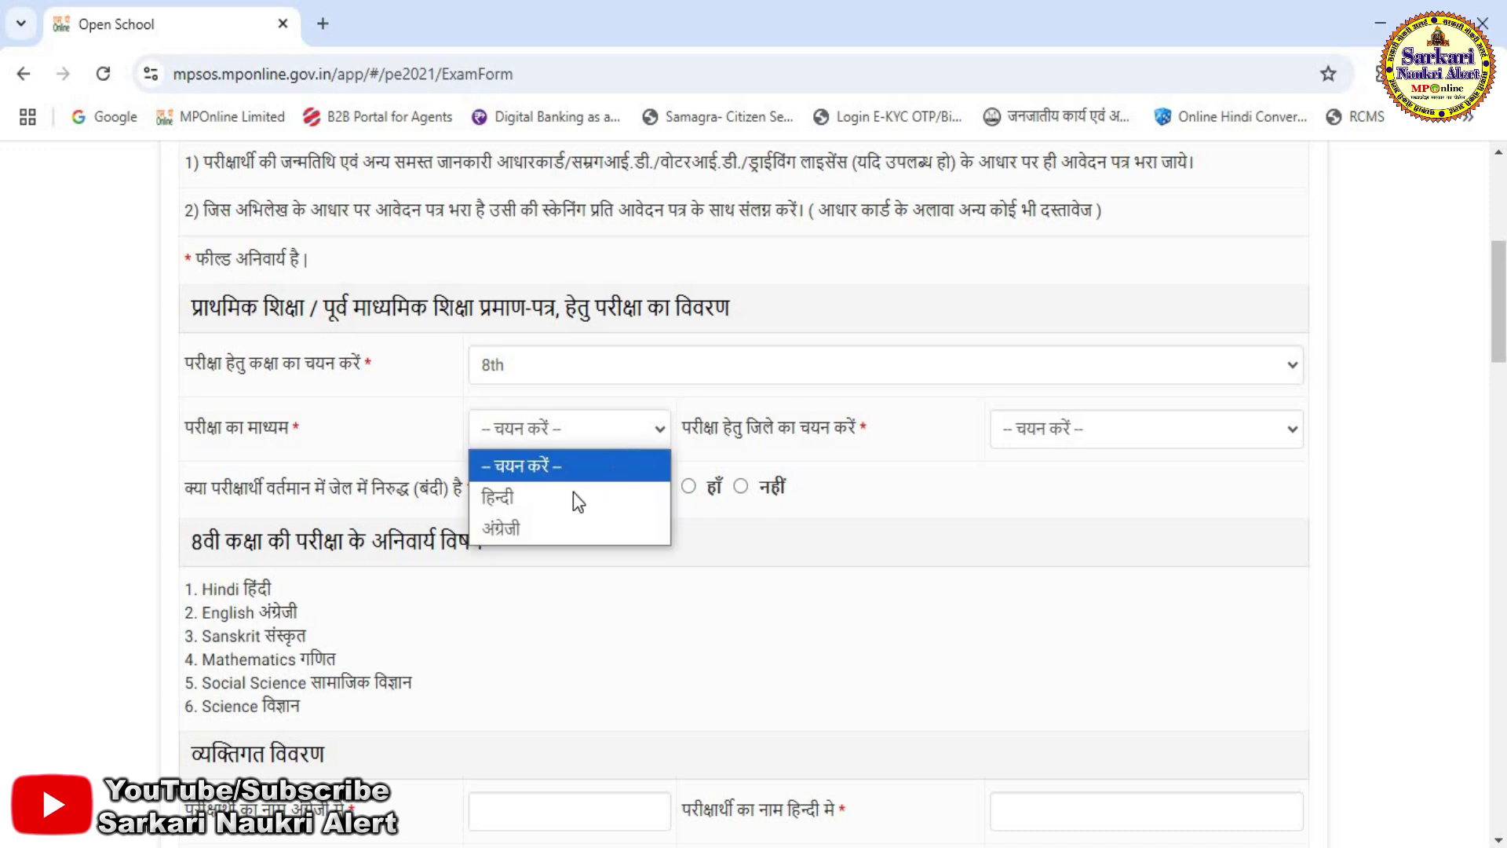
pyautogui.click(575, 494)
pyautogui.click(1070, 431)
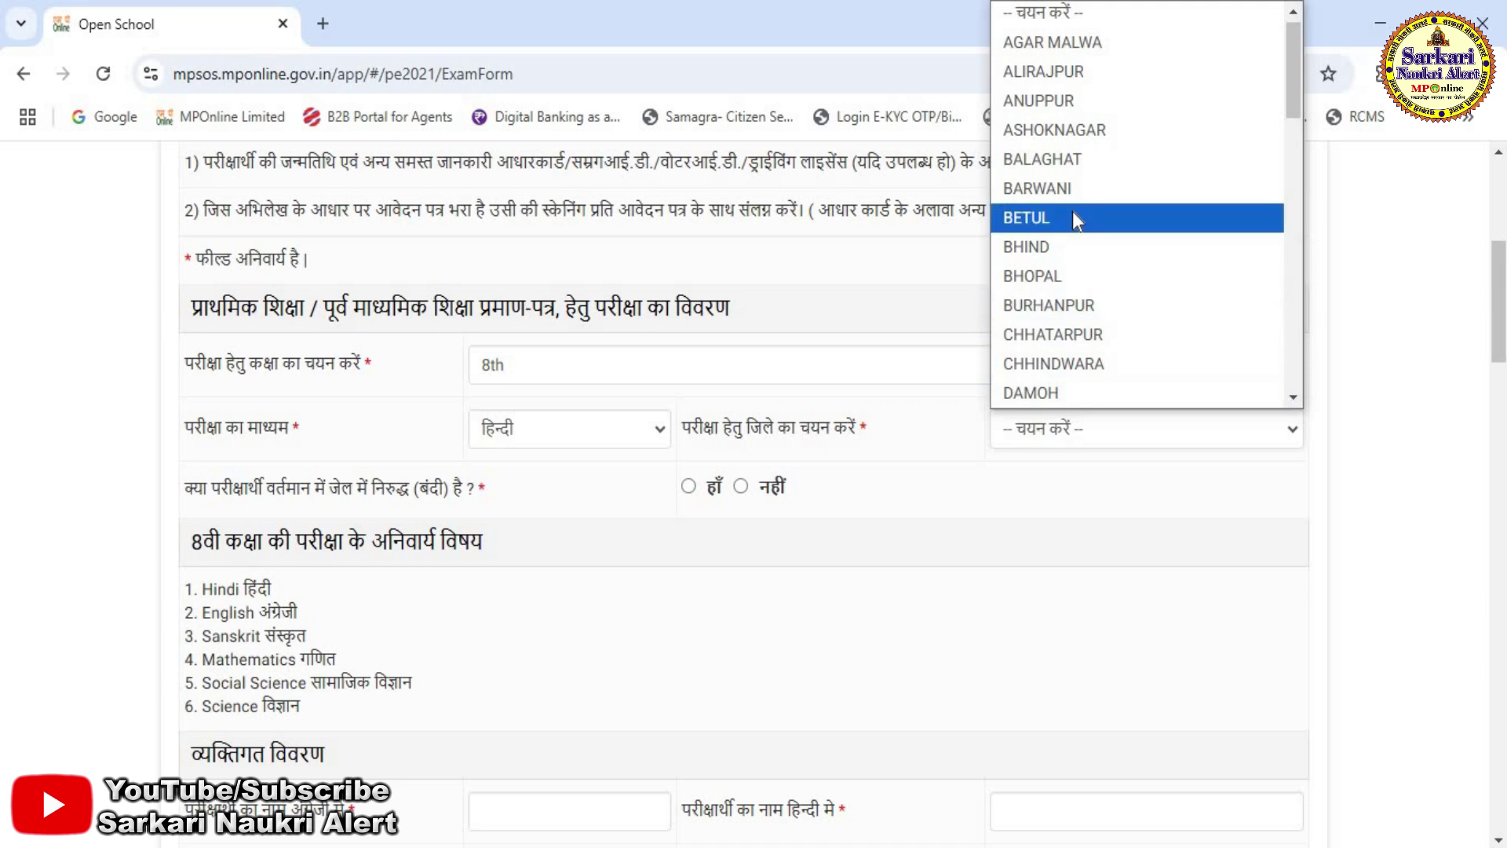
pyautogui.click(1073, 190)
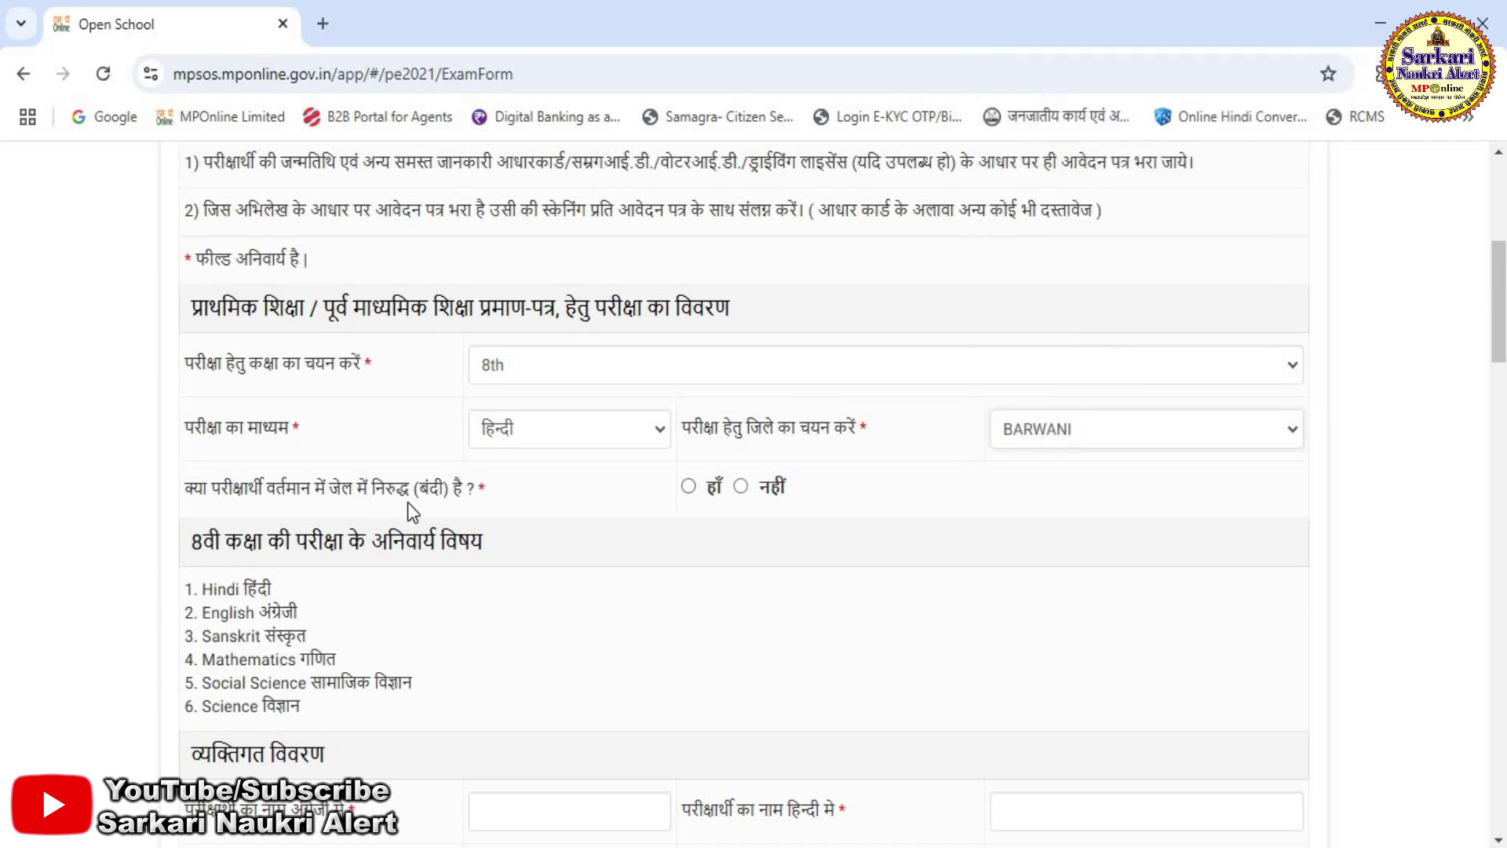
pyautogui.click(743, 487)
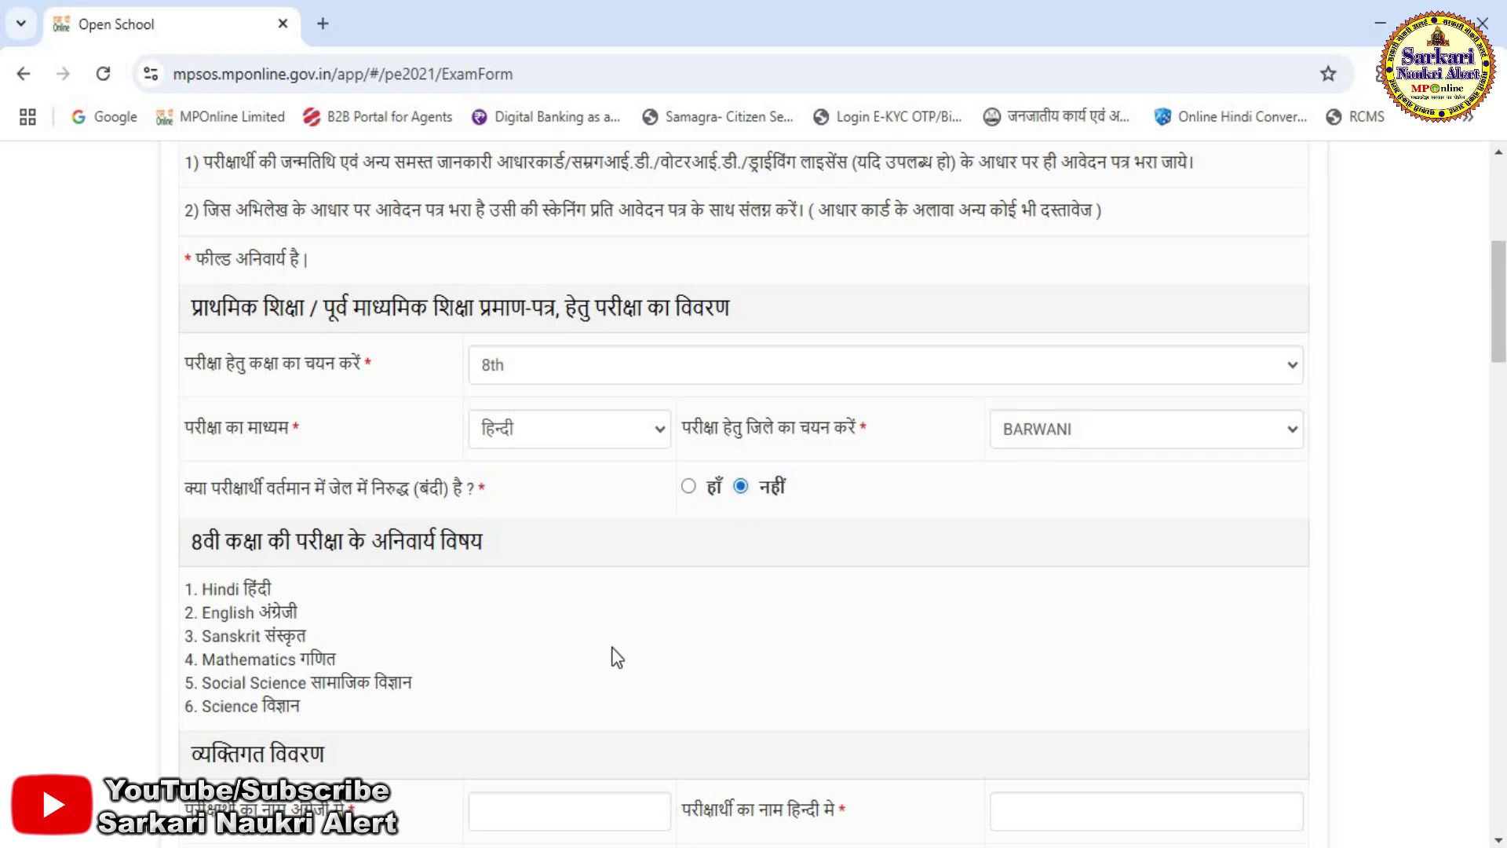
# - Compare the compulsory subjects of both classes by switching the exam class to 5th and back to 8th
pyautogui.scroll(-3, 612, 648)
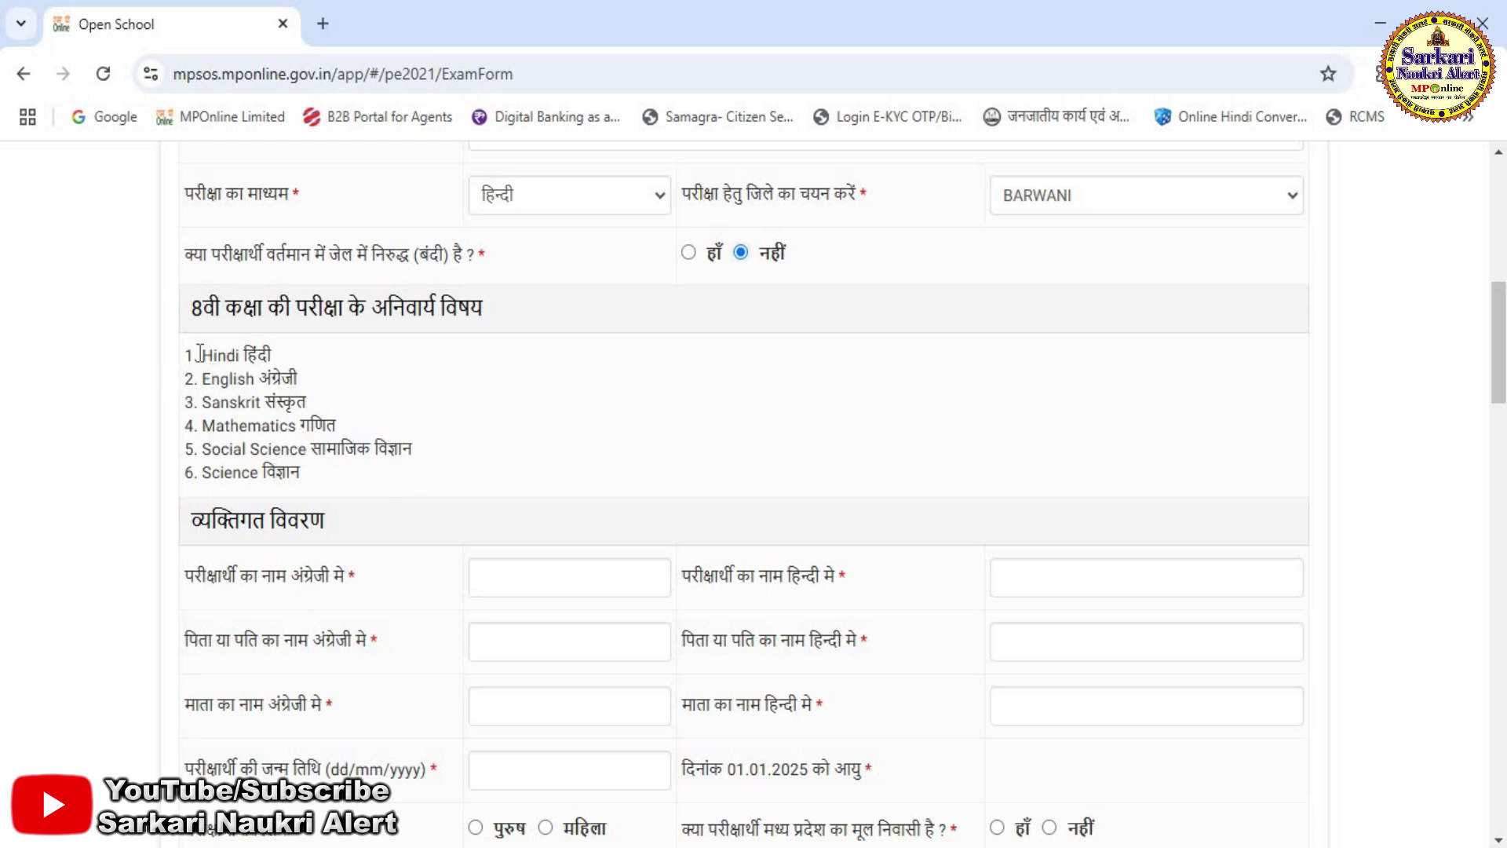
pyautogui.moveTo(199, 354); pyautogui.dragTo(331, 476)
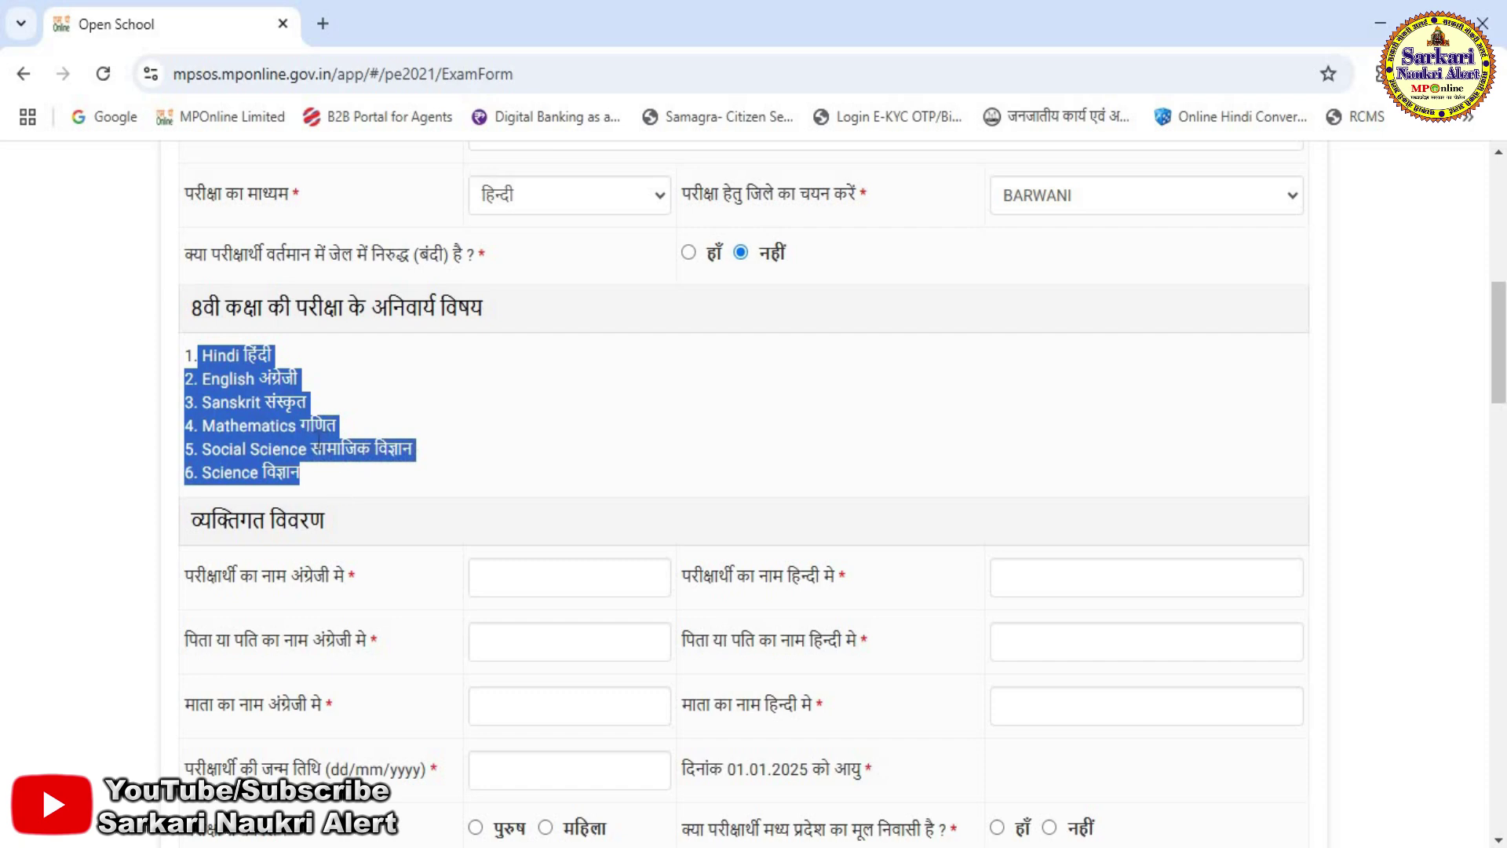
pyautogui.scroll(5, 563, 474)
pyautogui.click(518, 493)
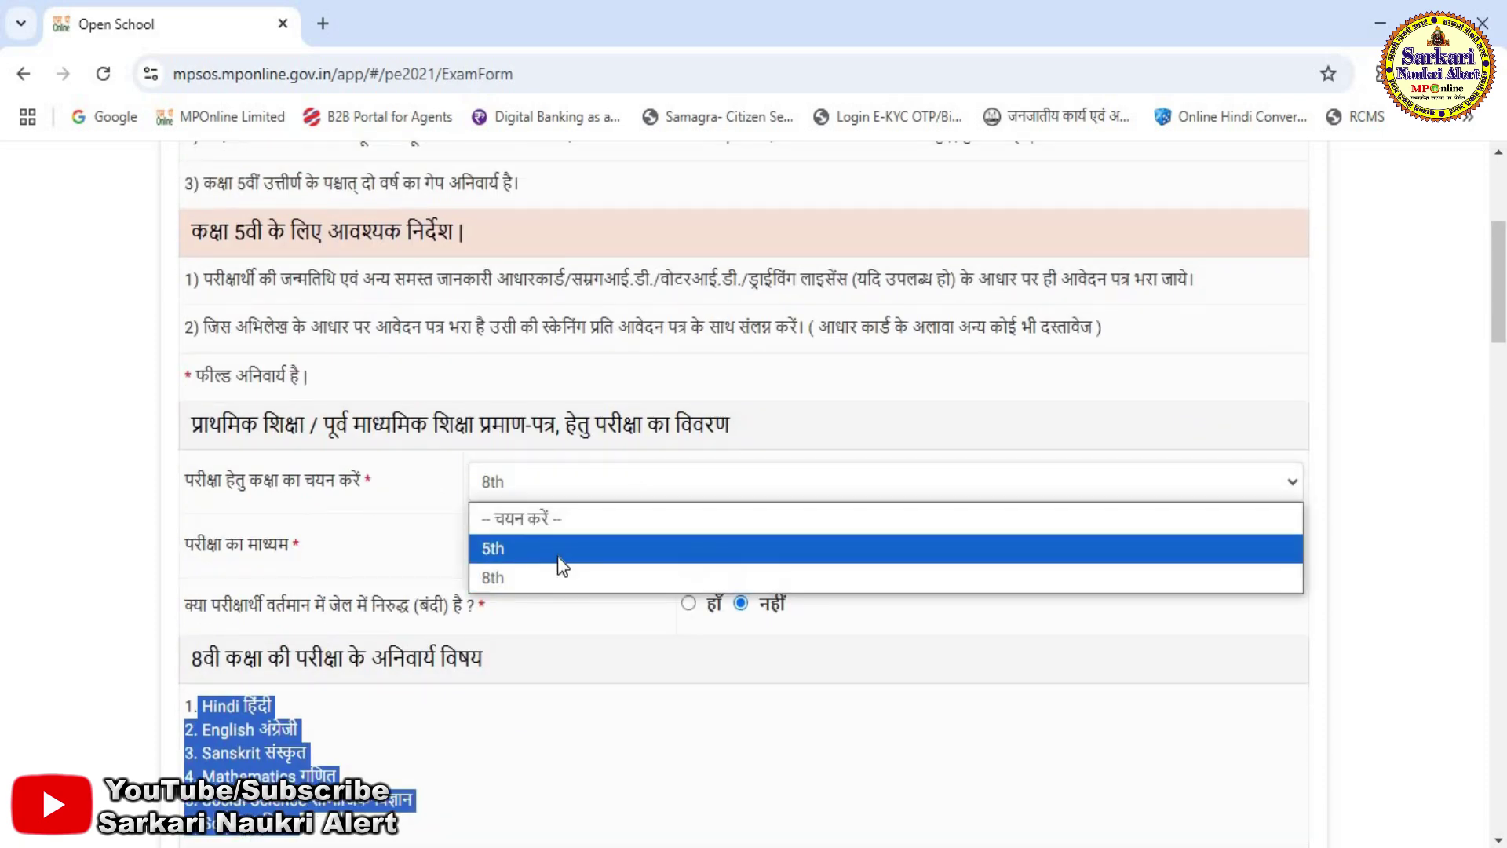
pyautogui.click(557, 549)
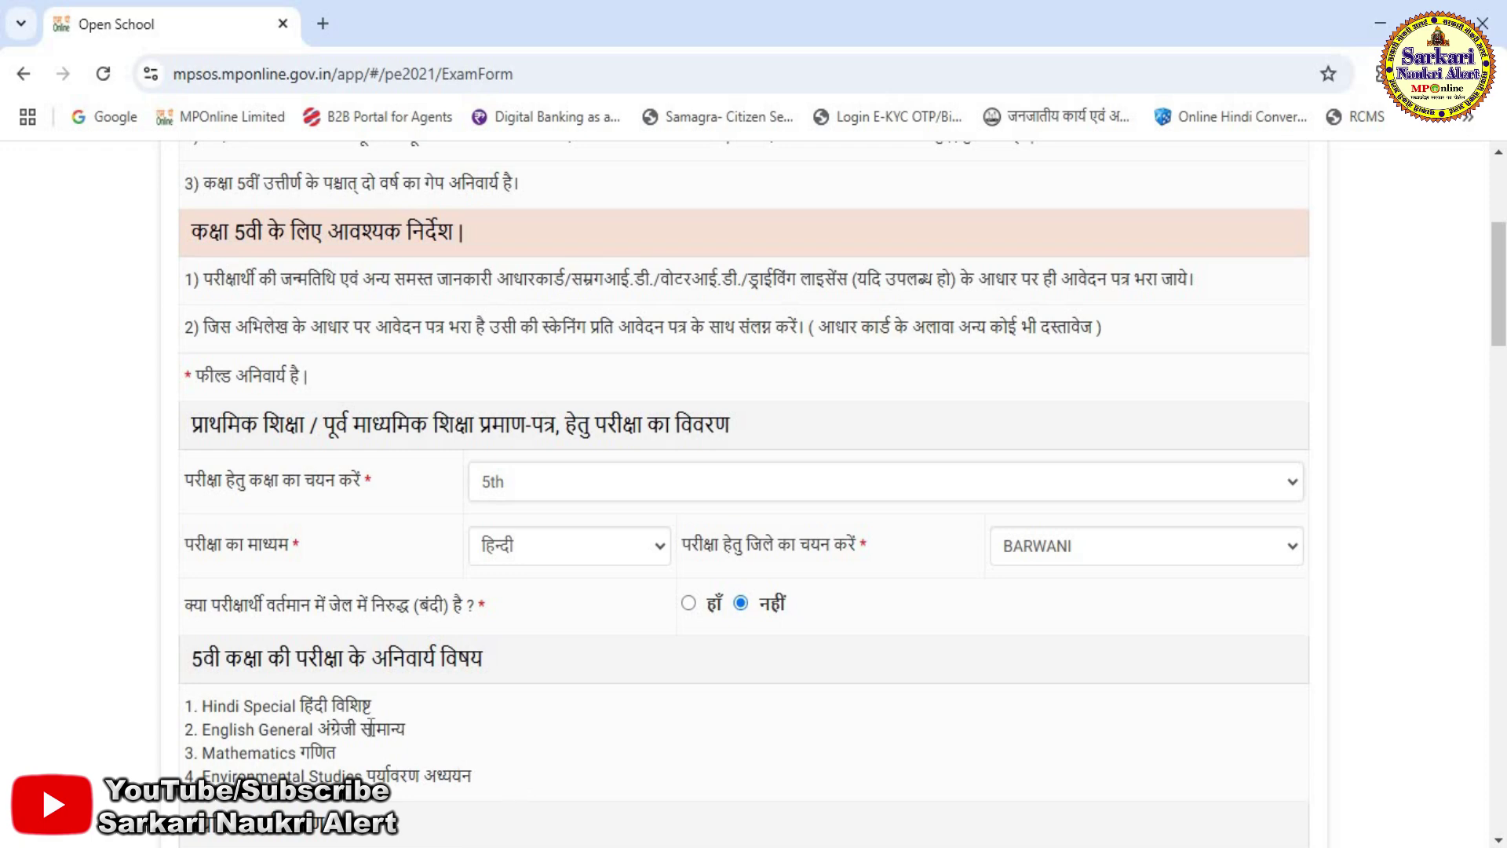
pyautogui.scroll(-2, 376, 660)
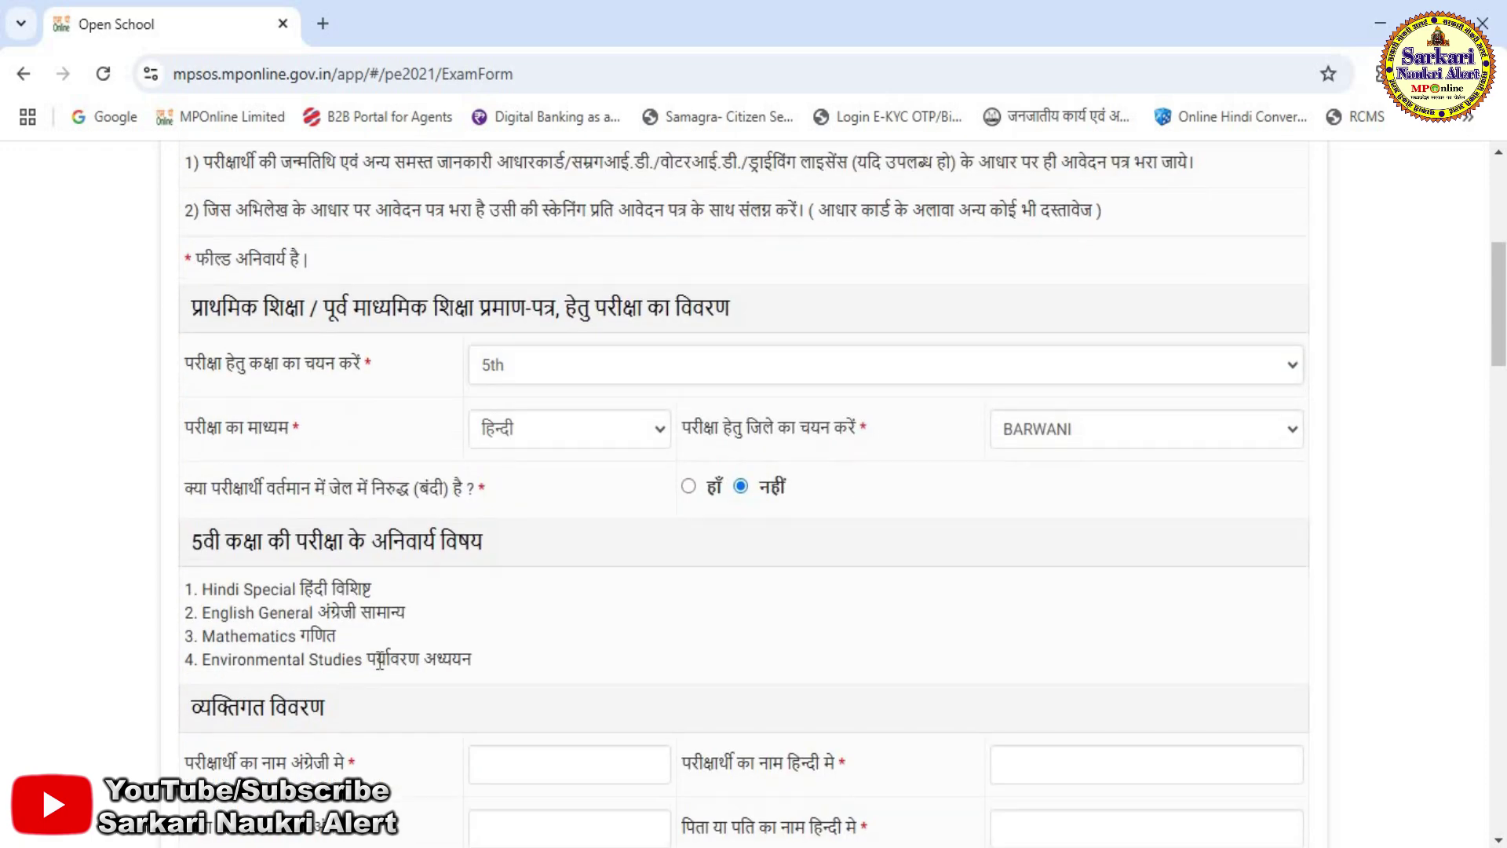
pyautogui.scroll(-3, 427, 603)
pyautogui.scroll(2, 557, 385)
pyautogui.click(540, 252)
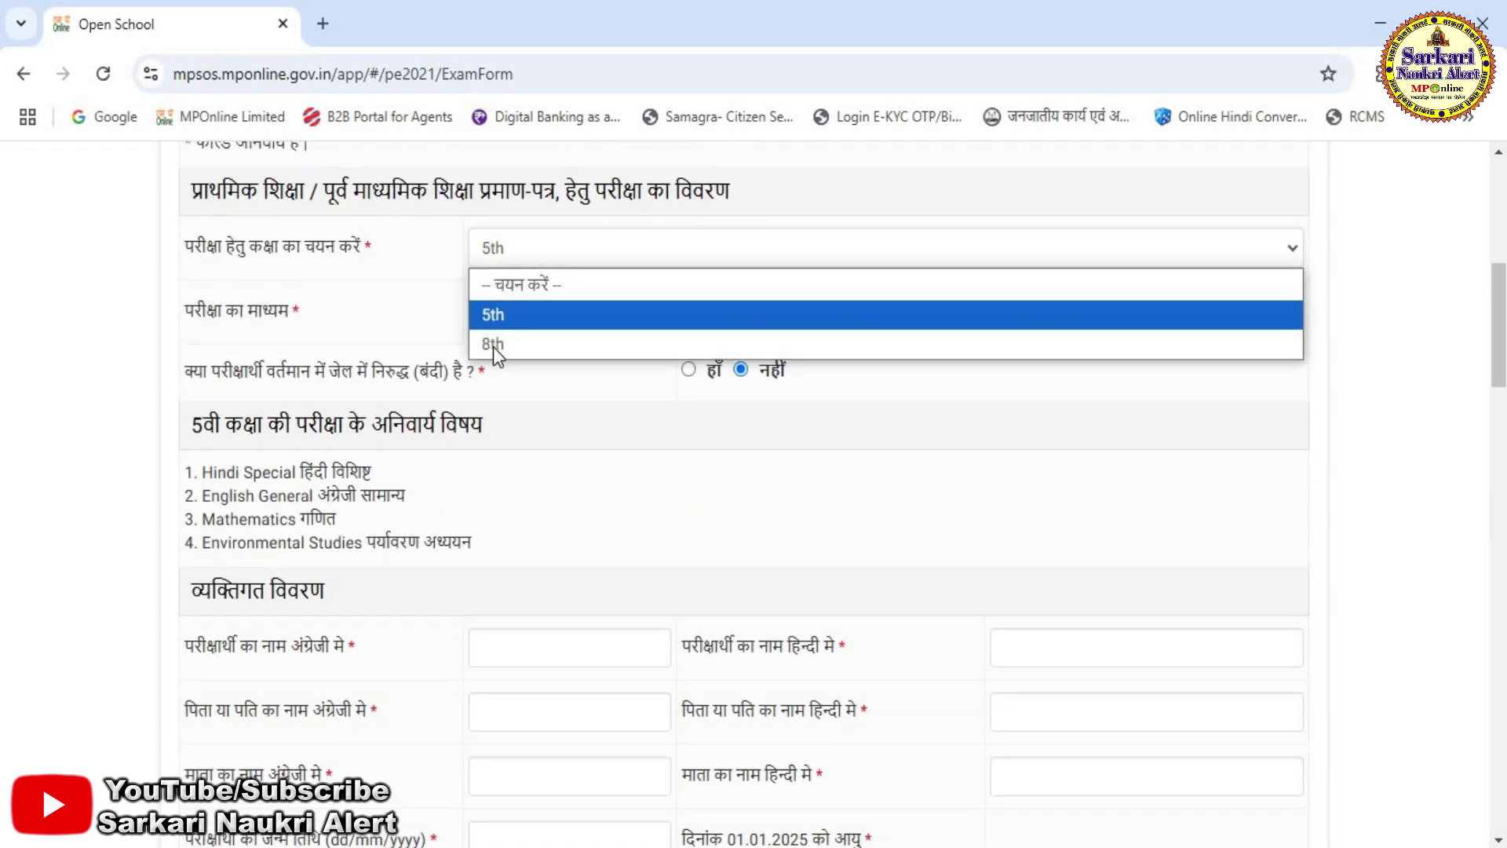
pyautogui.click(492, 344)
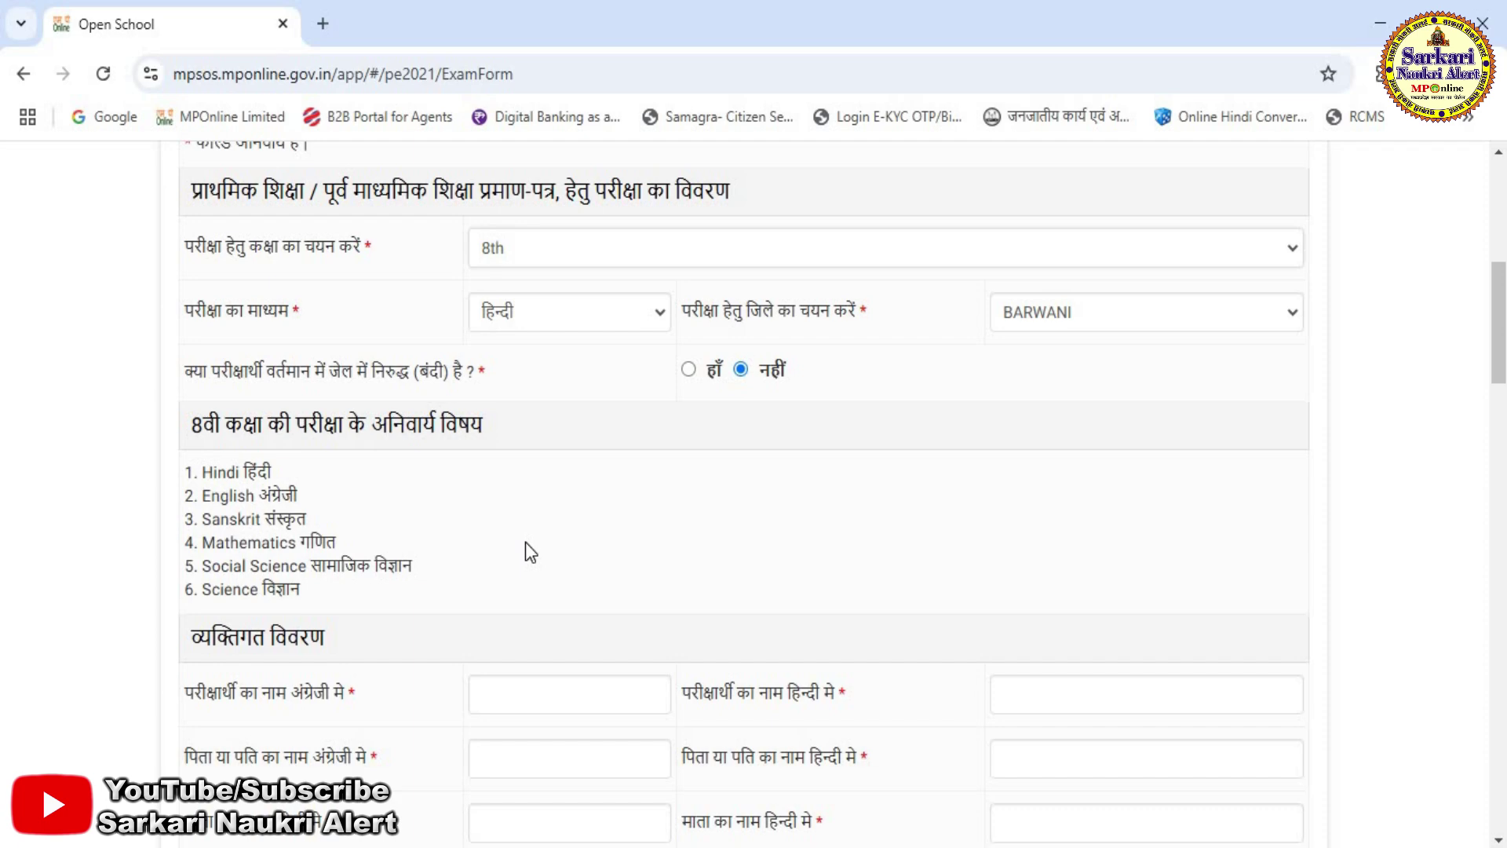
pyautogui.scroll(1, 537, 542)
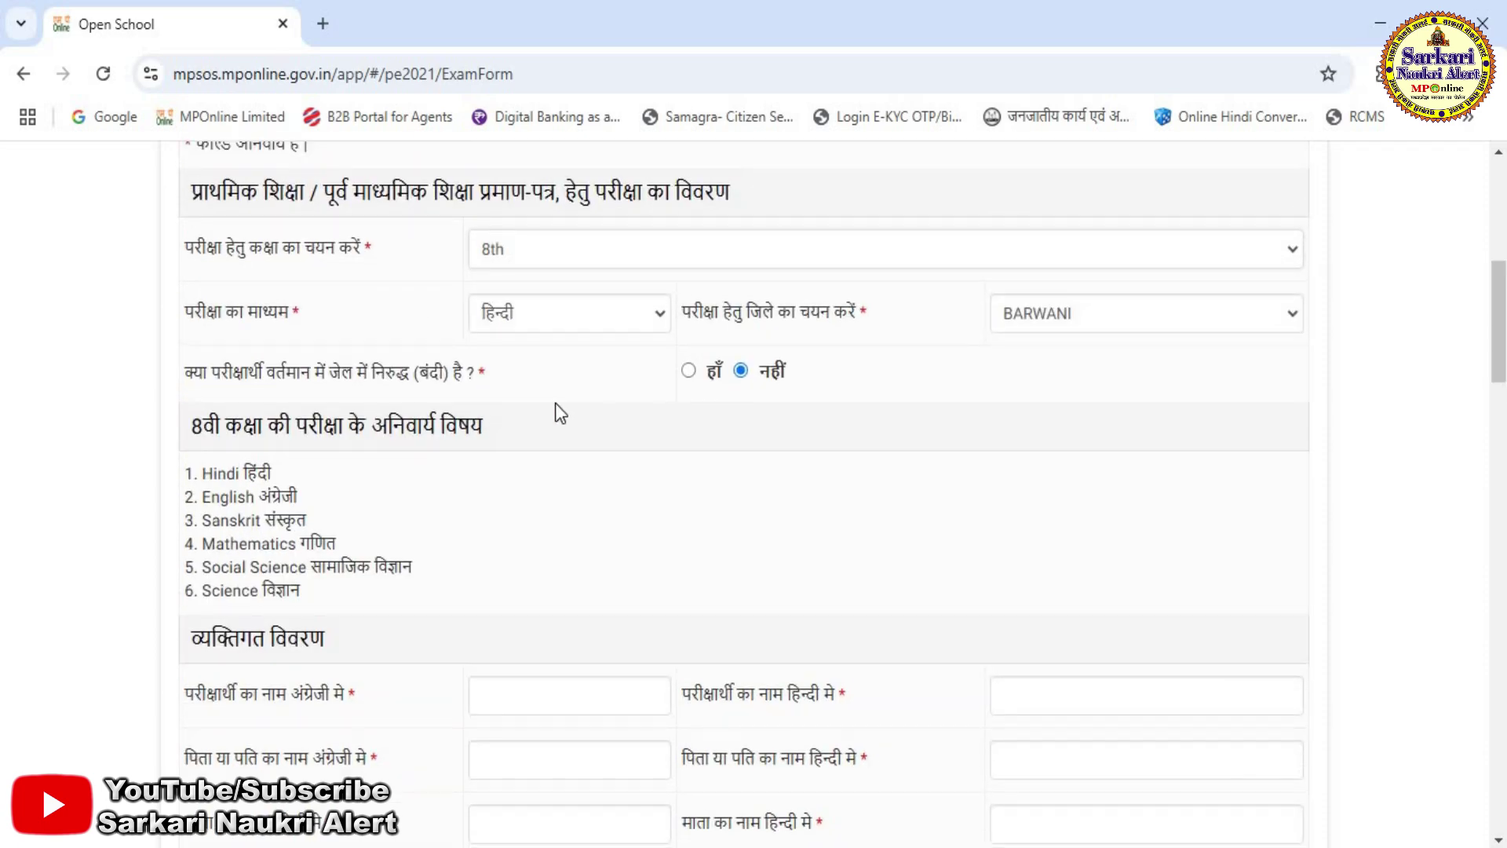
pyautogui.scroll(1, 555, 412)
pyautogui.scroll(2, 571, 389)
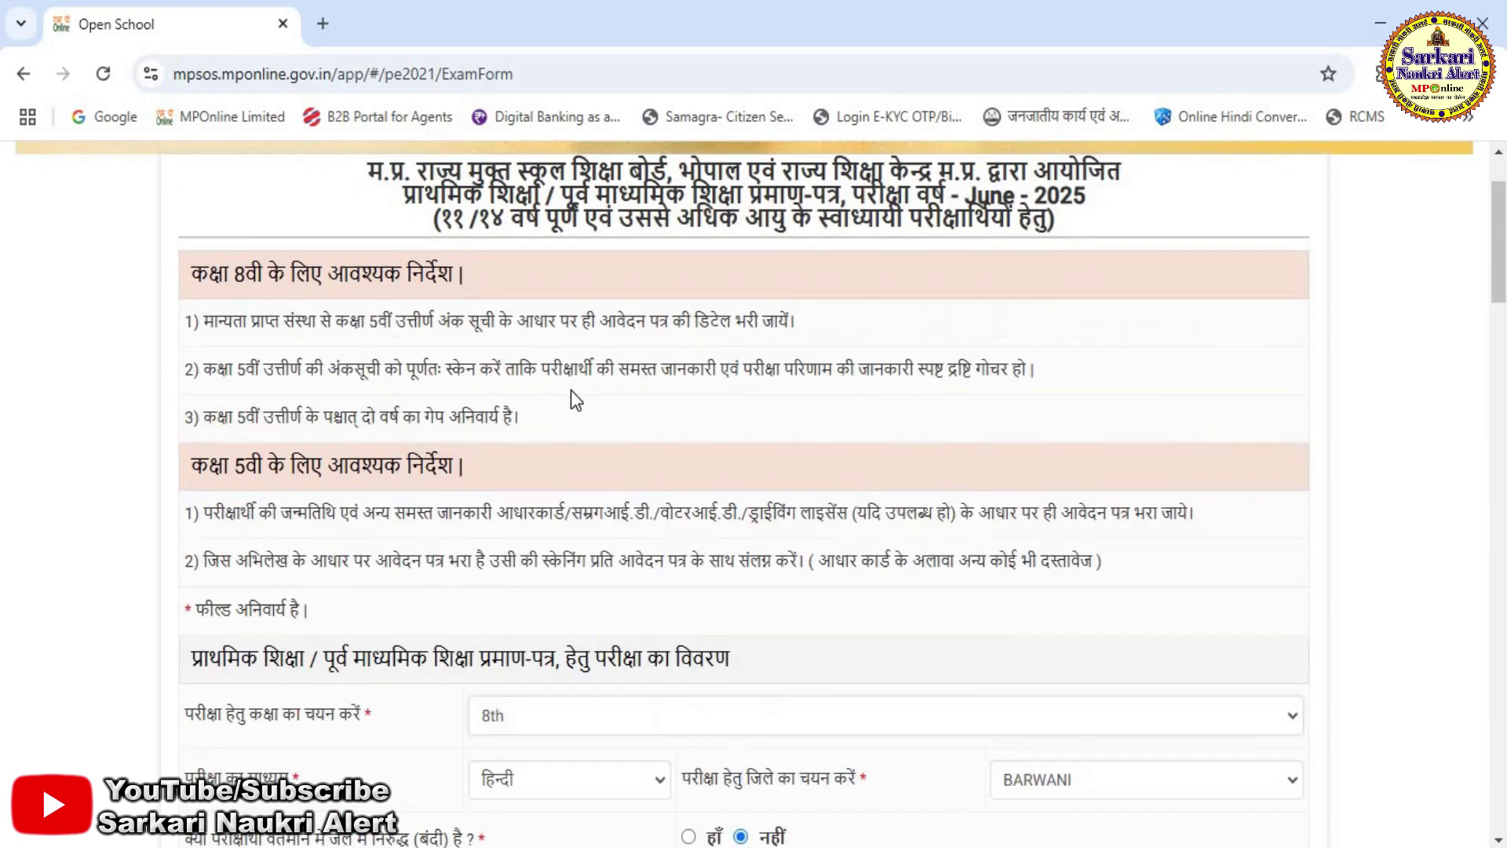
# - In the personal details, choose पुरुष as gender, हाँ for Madhya Pradesh native resident, and पिछड़ा वर्ग (OBC) as category
pyautogui.scroll(-6, 572, 389)
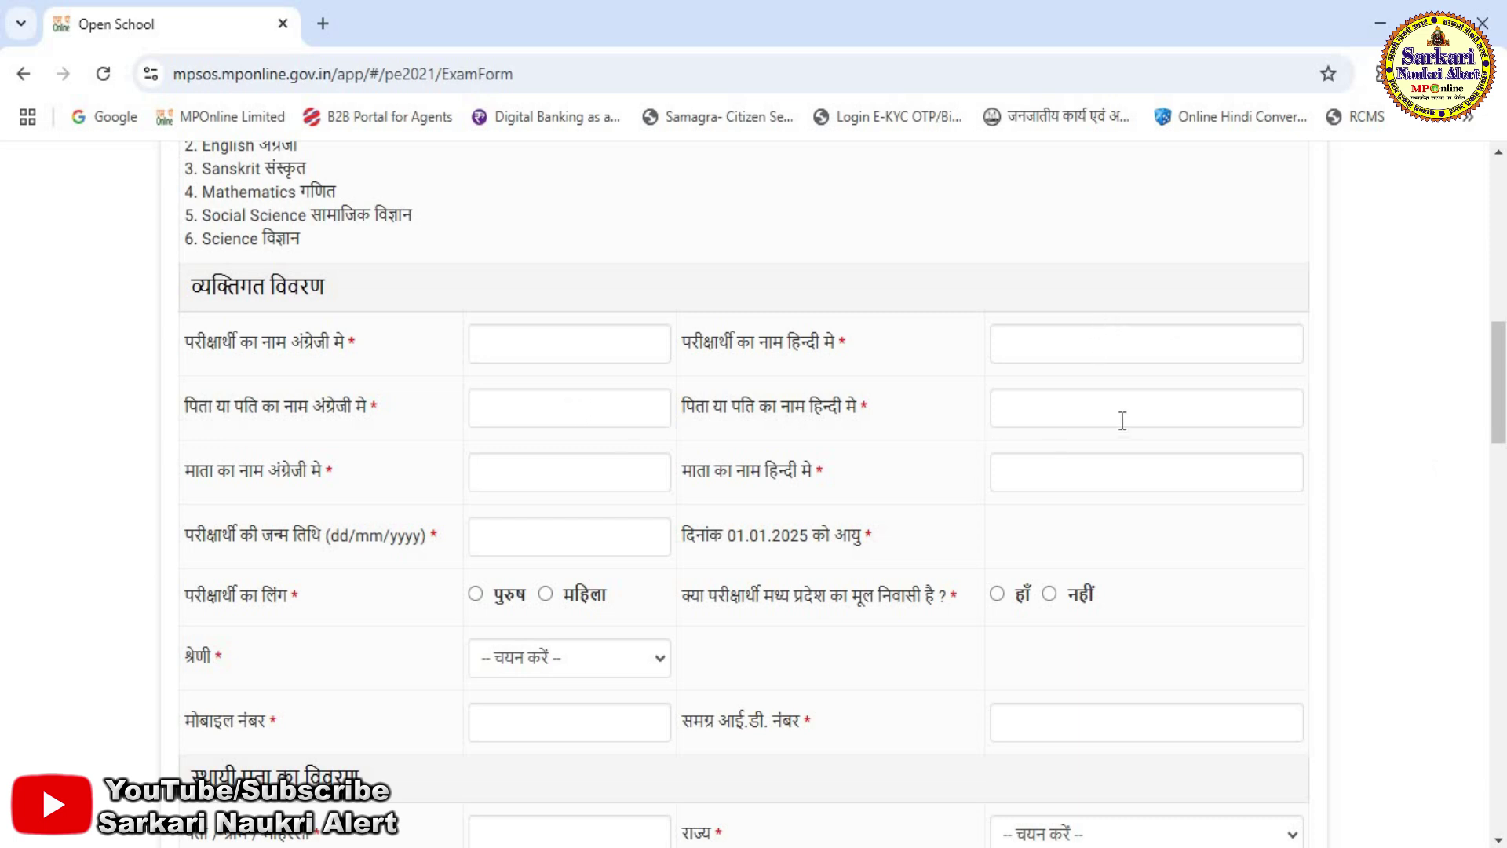
pyautogui.click(591, 479)
pyautogui.click(1201, 482)
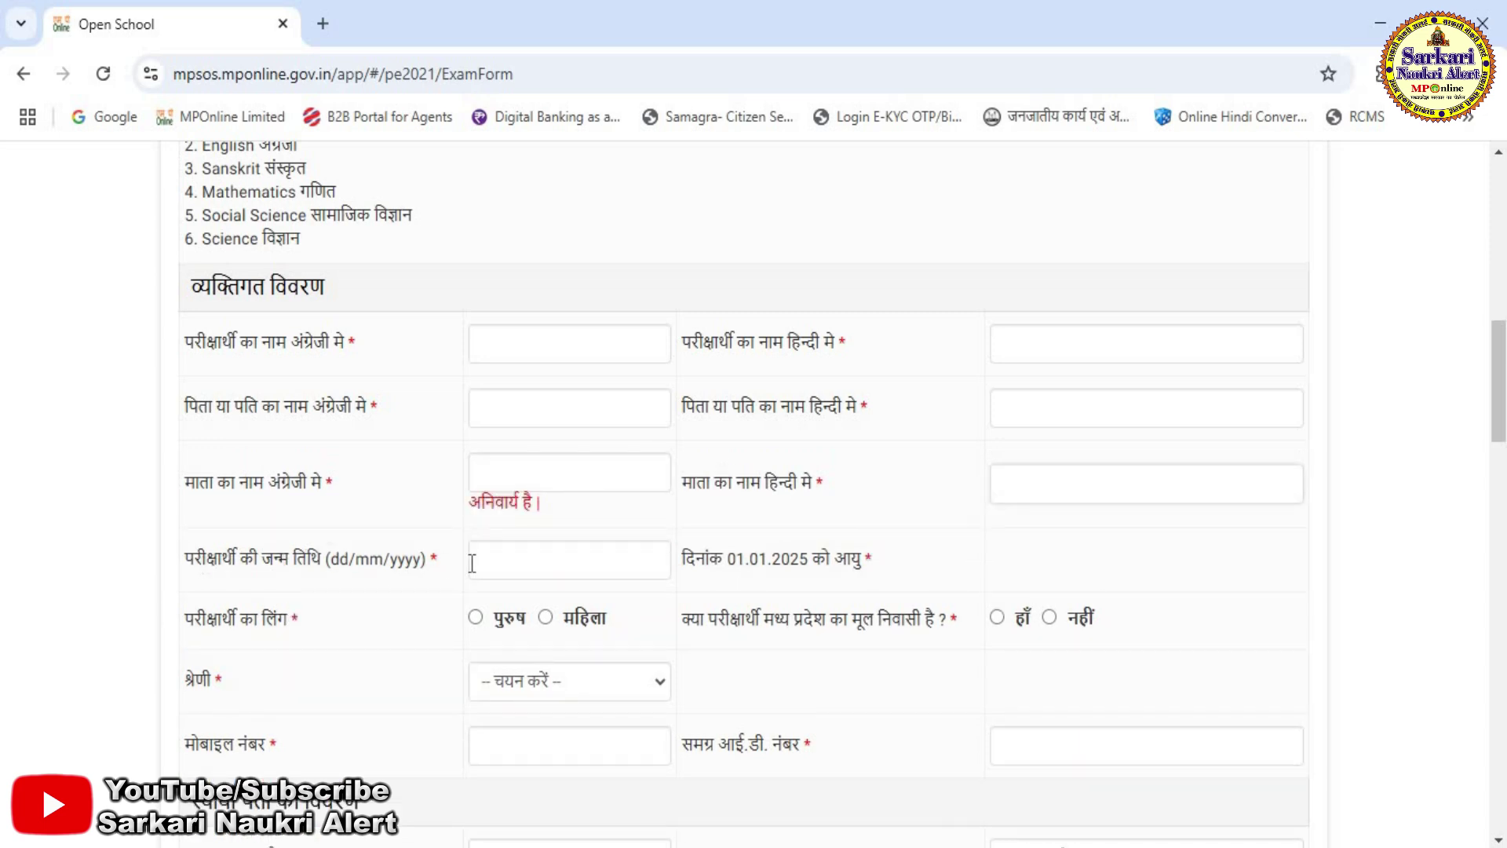
pyautogui.scroll(-3, 547, 555)
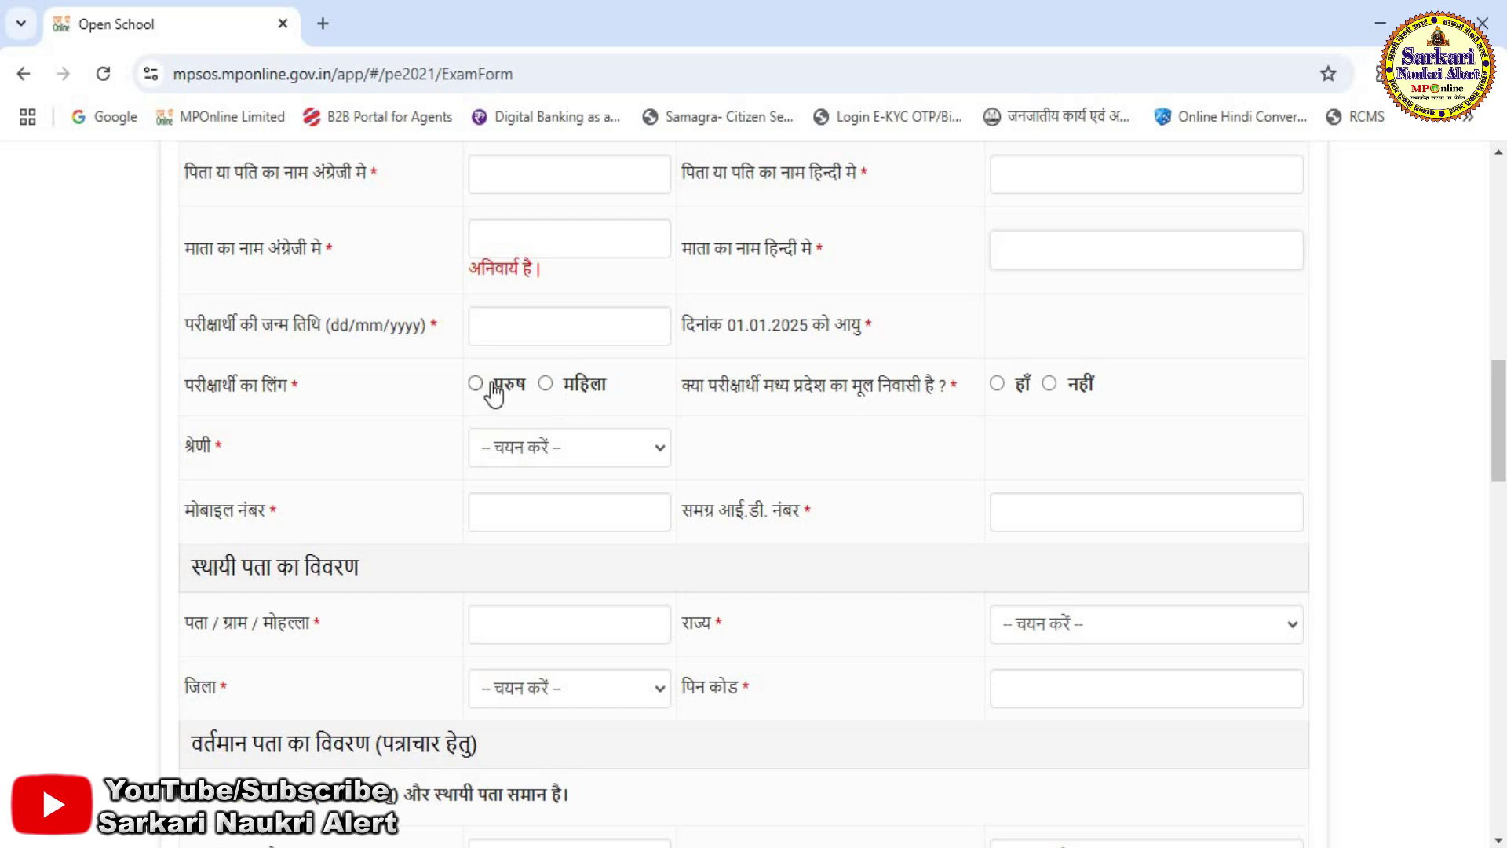
pyautogui.click(518, 392)
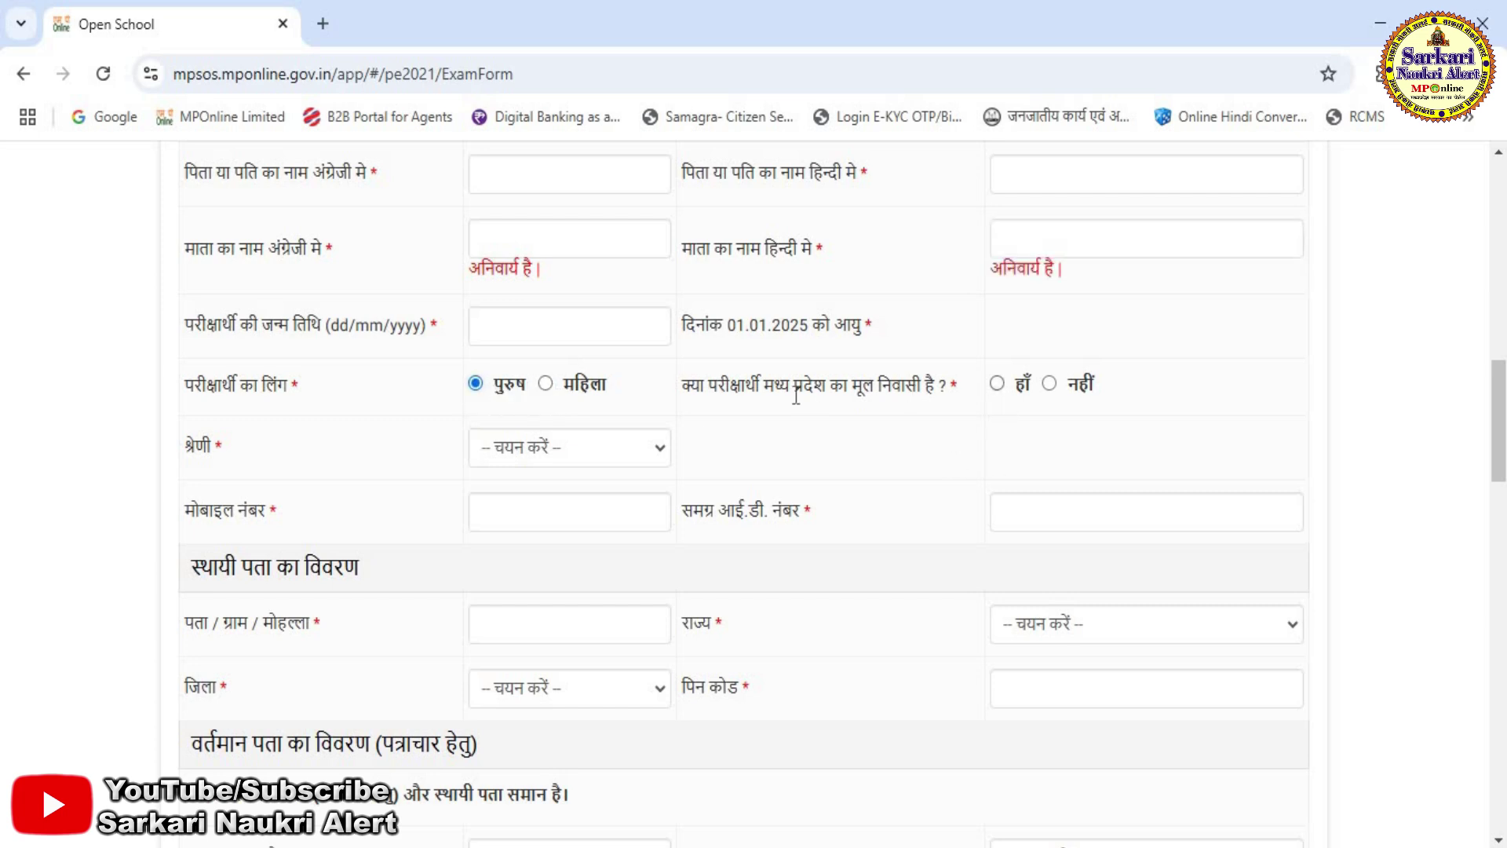
pyautogui.click(1008, 387)
pyautogui.click(550, 456)
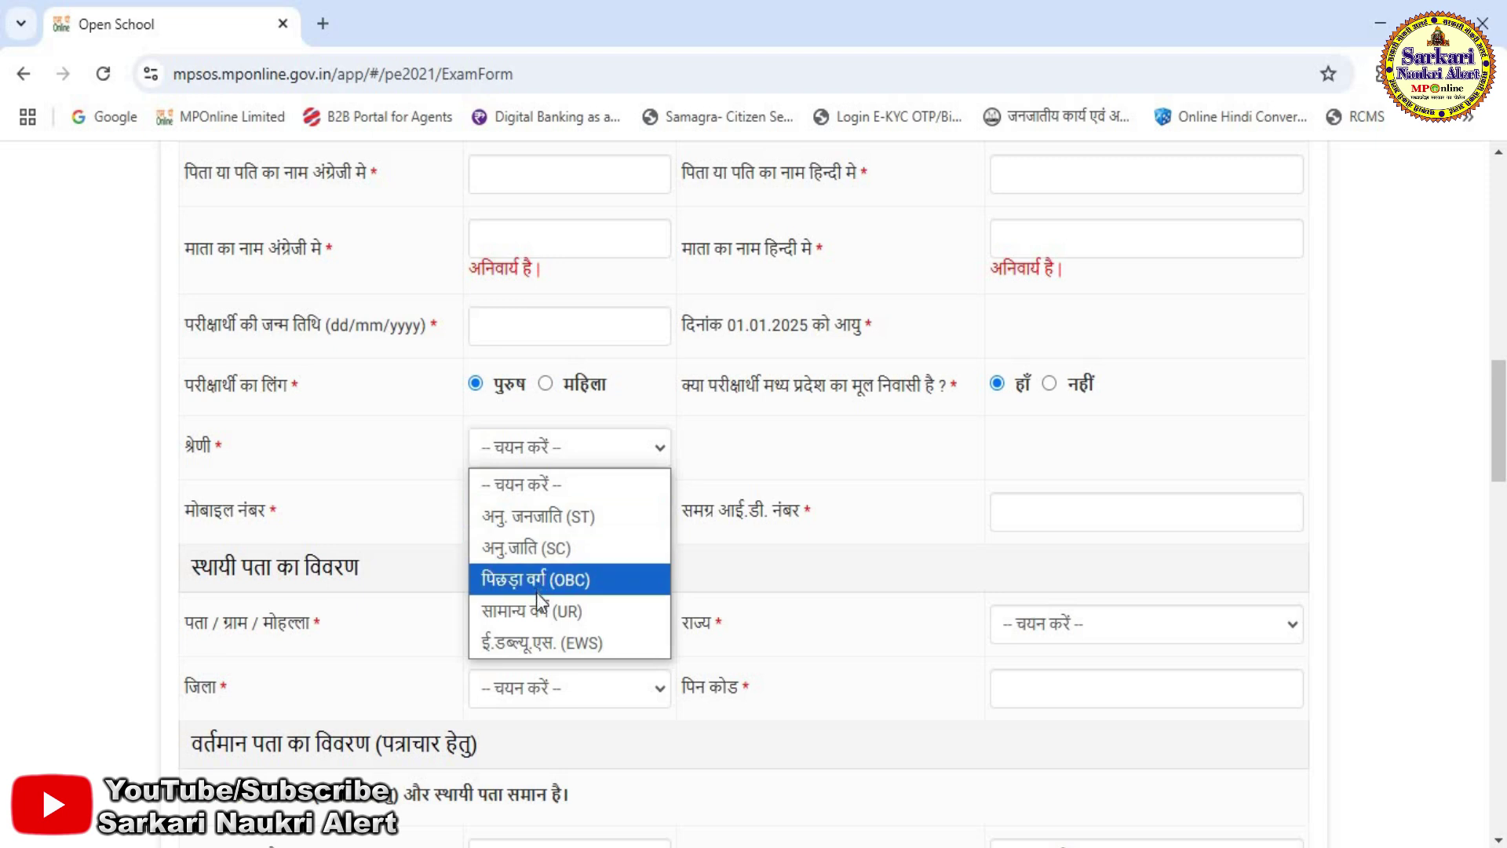
pyautogui.click(595, 579)
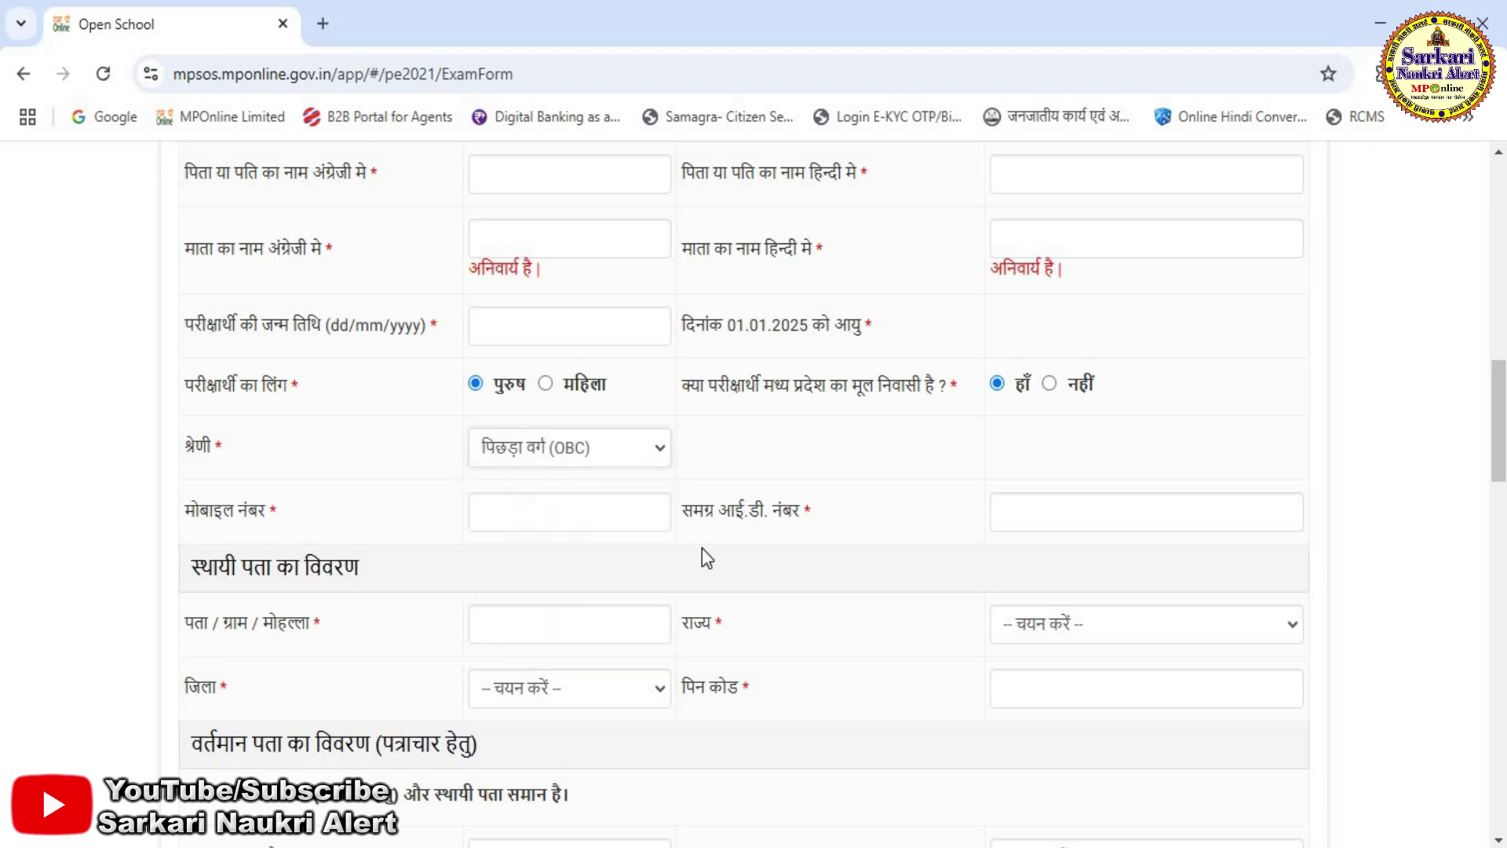
# - Check the mobile number and Samagra ID fields while switching the Madhya Pradesh native answer to नहीं and back to हाँ
pyautogui.scroll(-3, 716, 530)
pyautogui.click(522, 279)
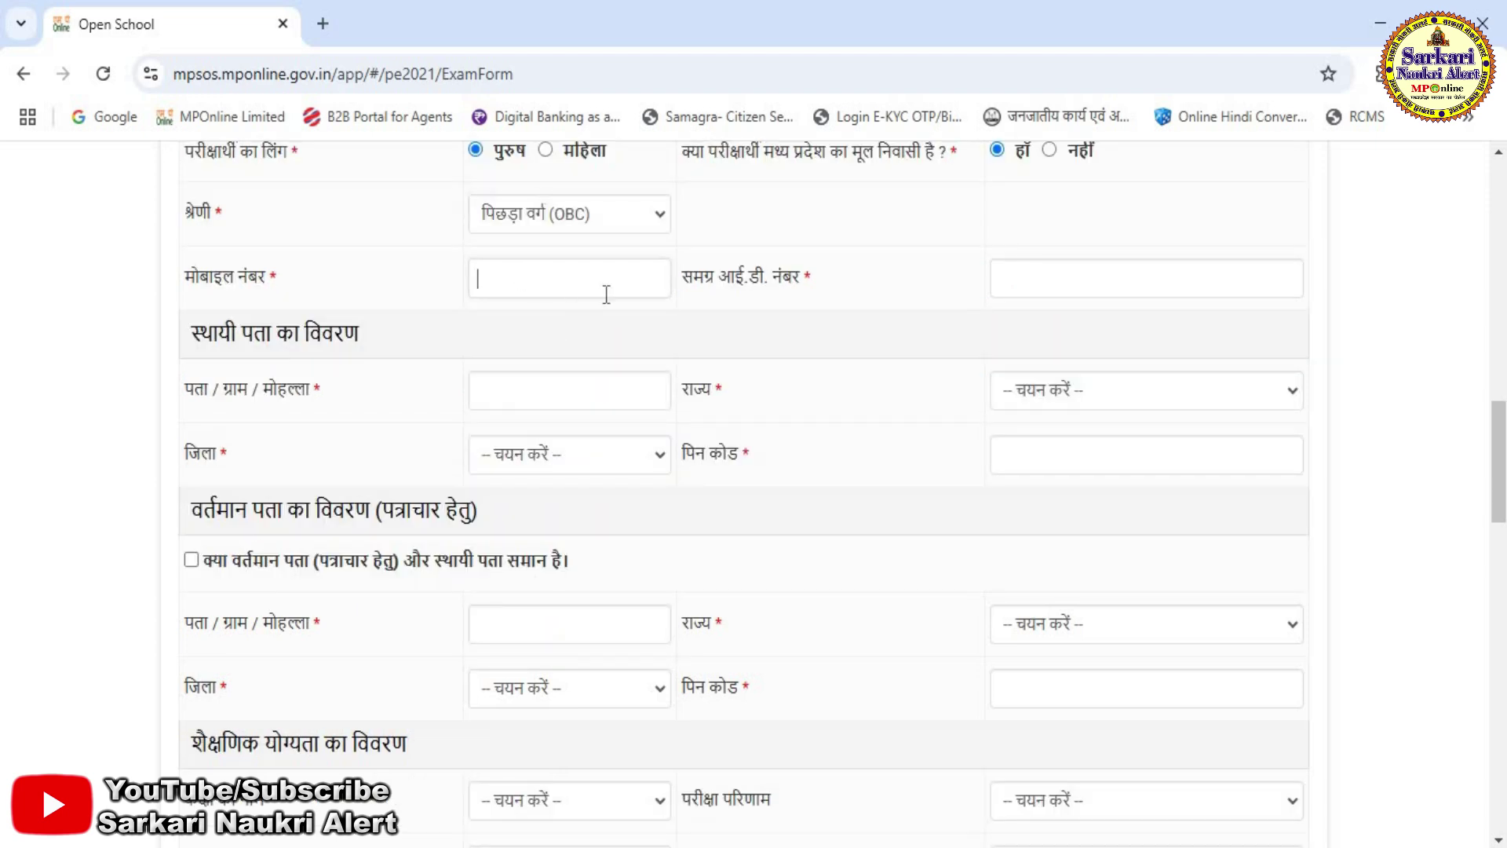
pyautogui.click(1052, 292)
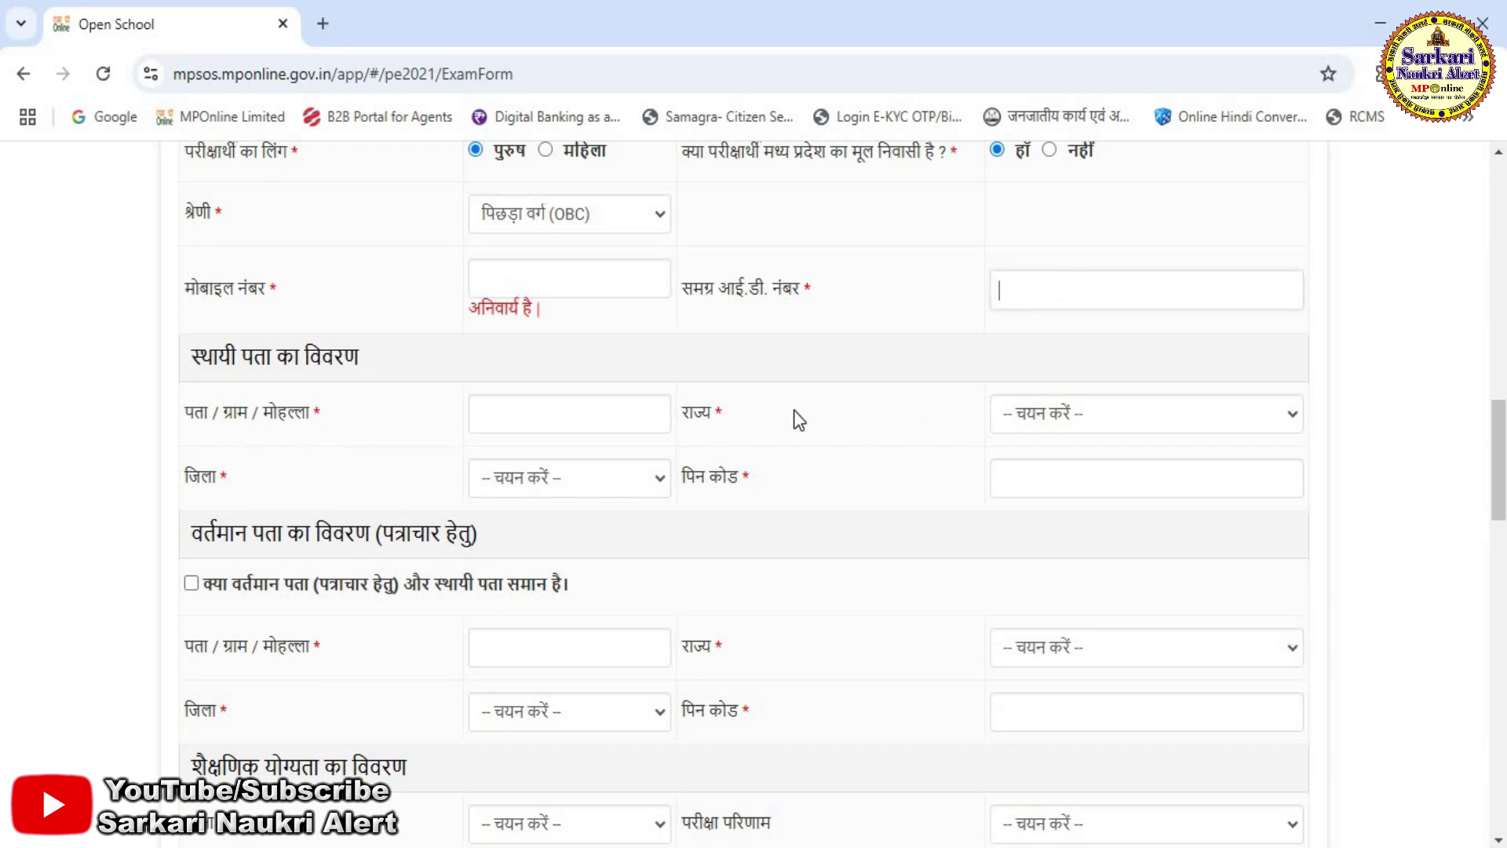
pyautogui.scroll(2, 793, 410)
pyautogui.click(1059, 266)
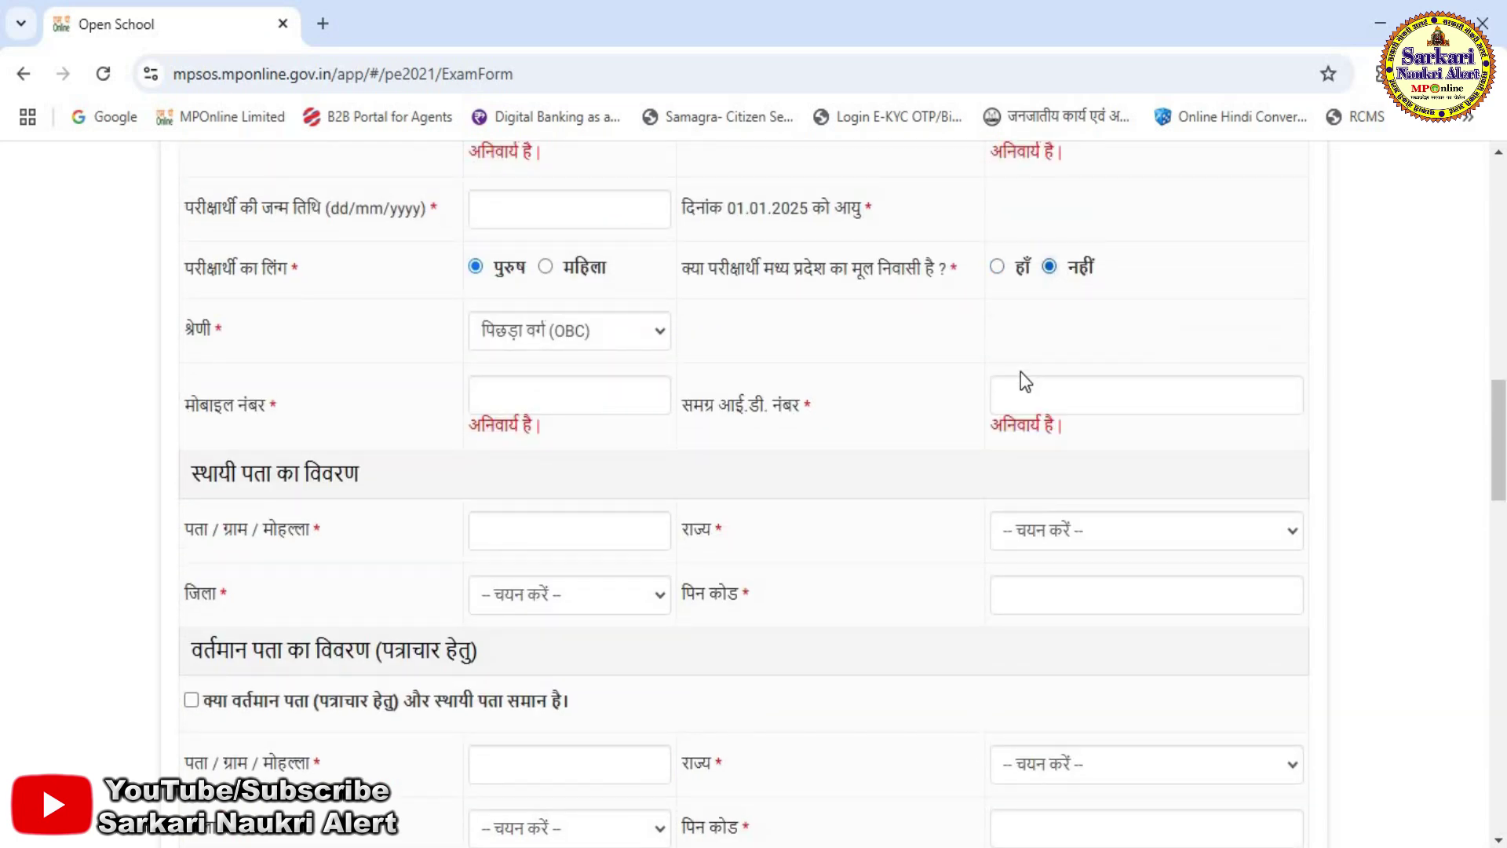
pyautogui.click(995, 267)
pyautogui.click(1091, 397)
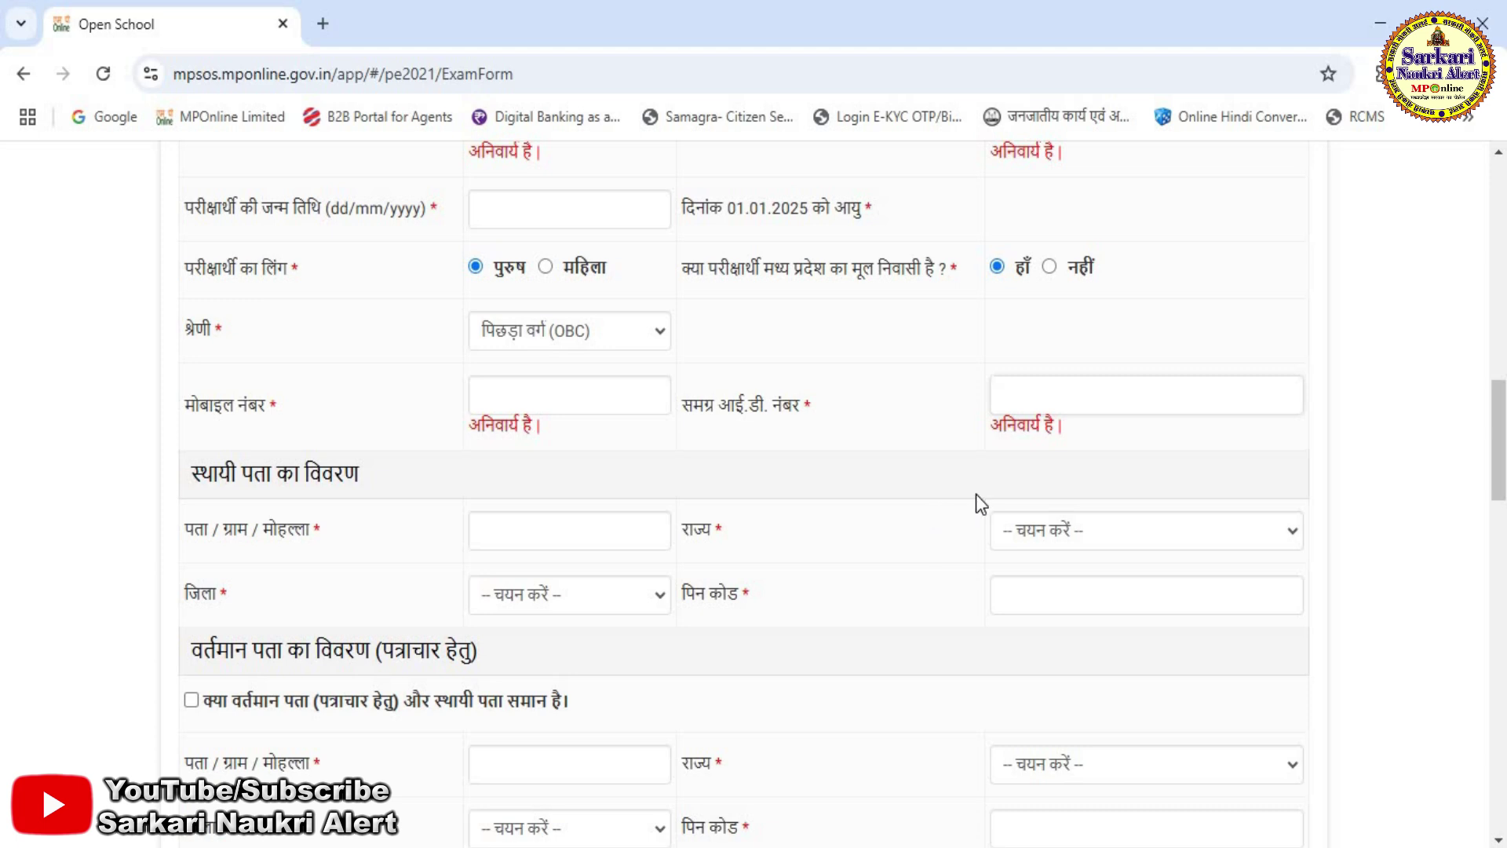
# - In the educational qualification details, set the passed class to 5th and the exam result to उत्तीर्ण
pyautogui.scroll(-3, 934, 505)
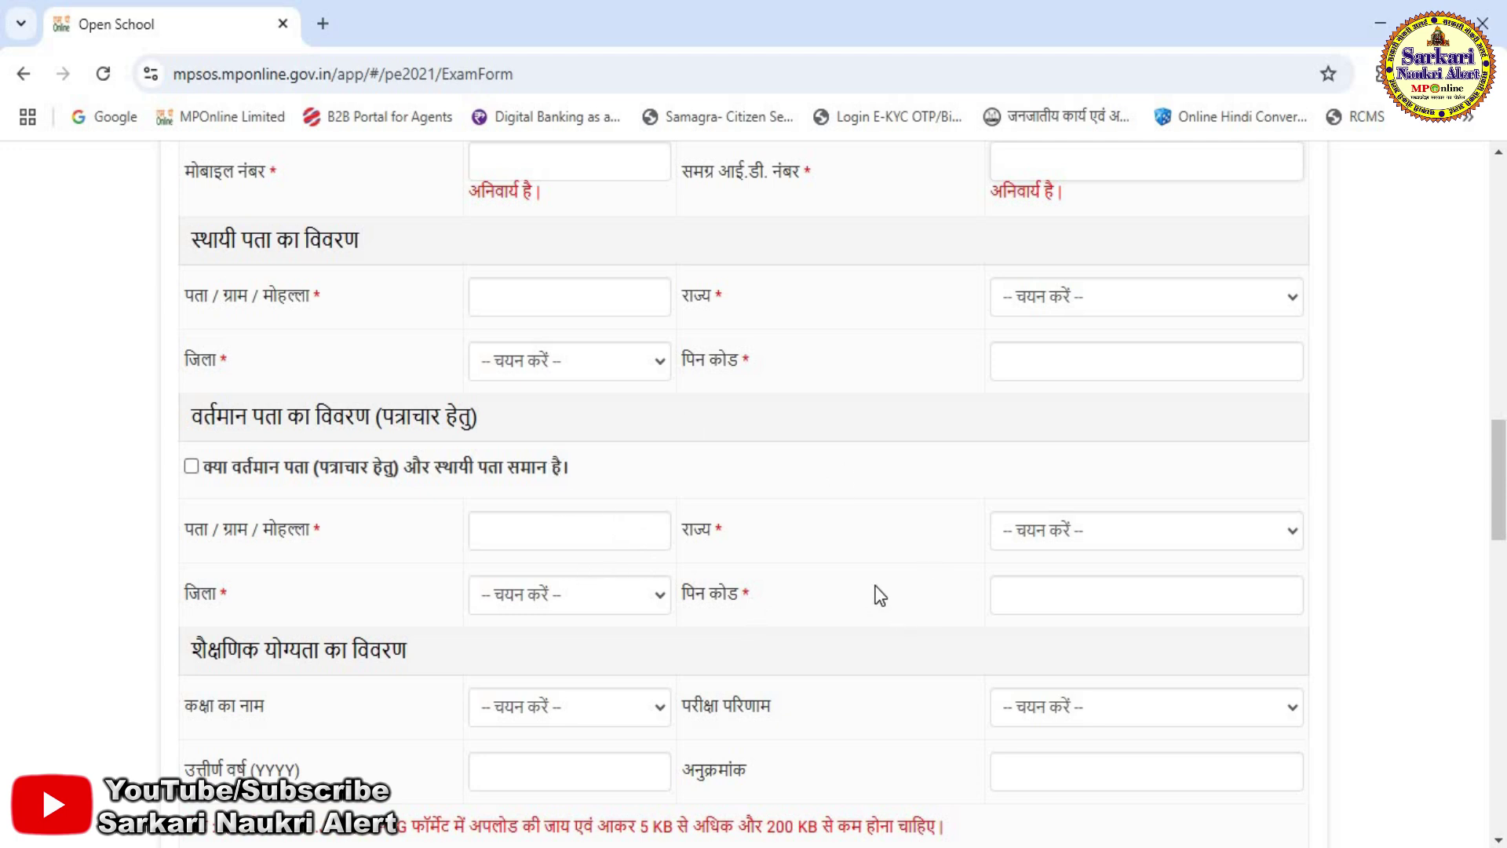
pyautogui.scroll(-3, 879, 595)
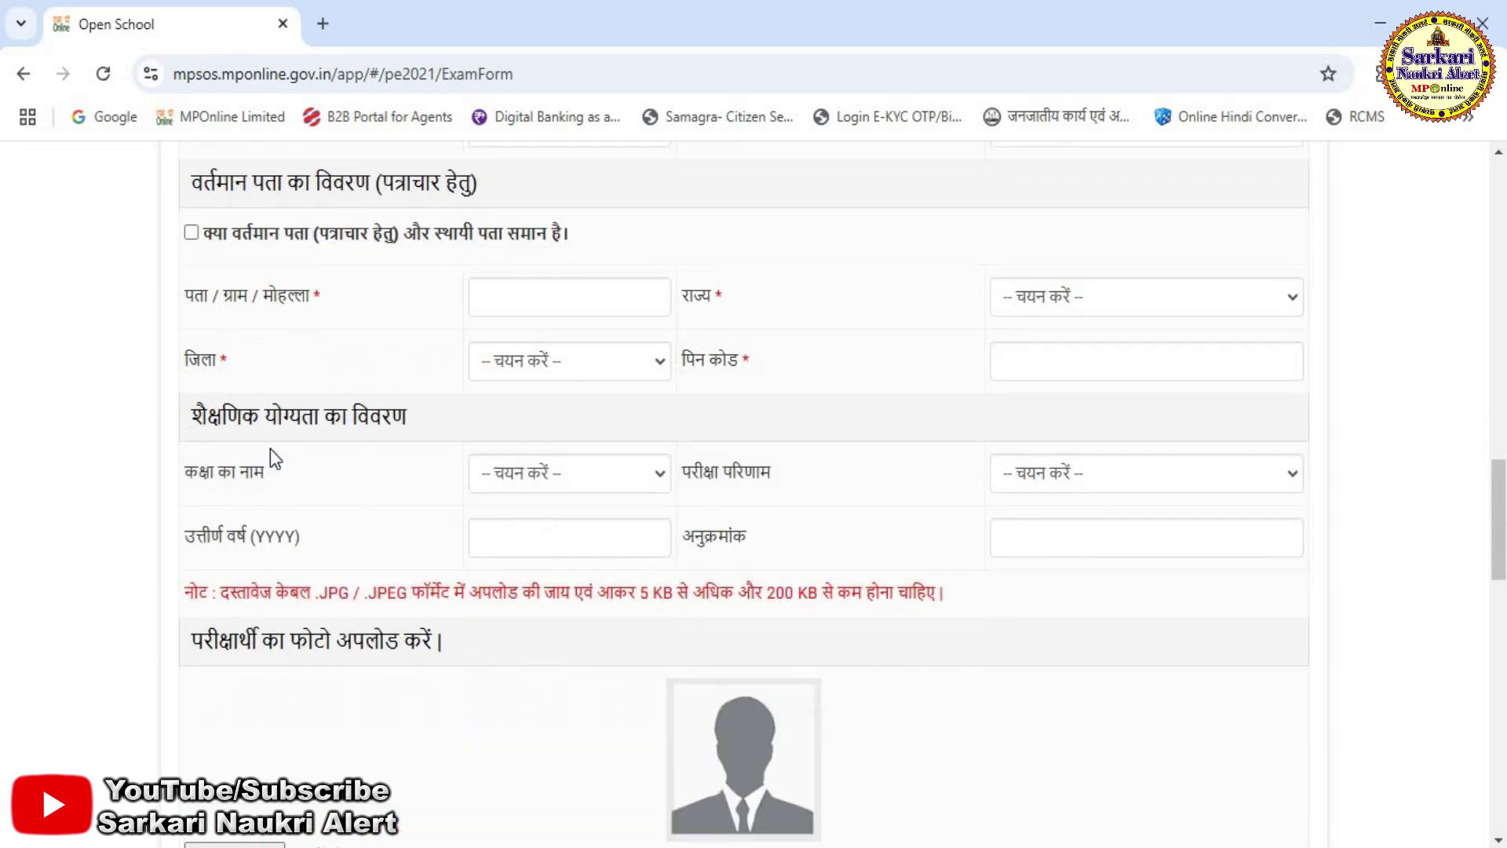
pyautogui.click(566, 474)
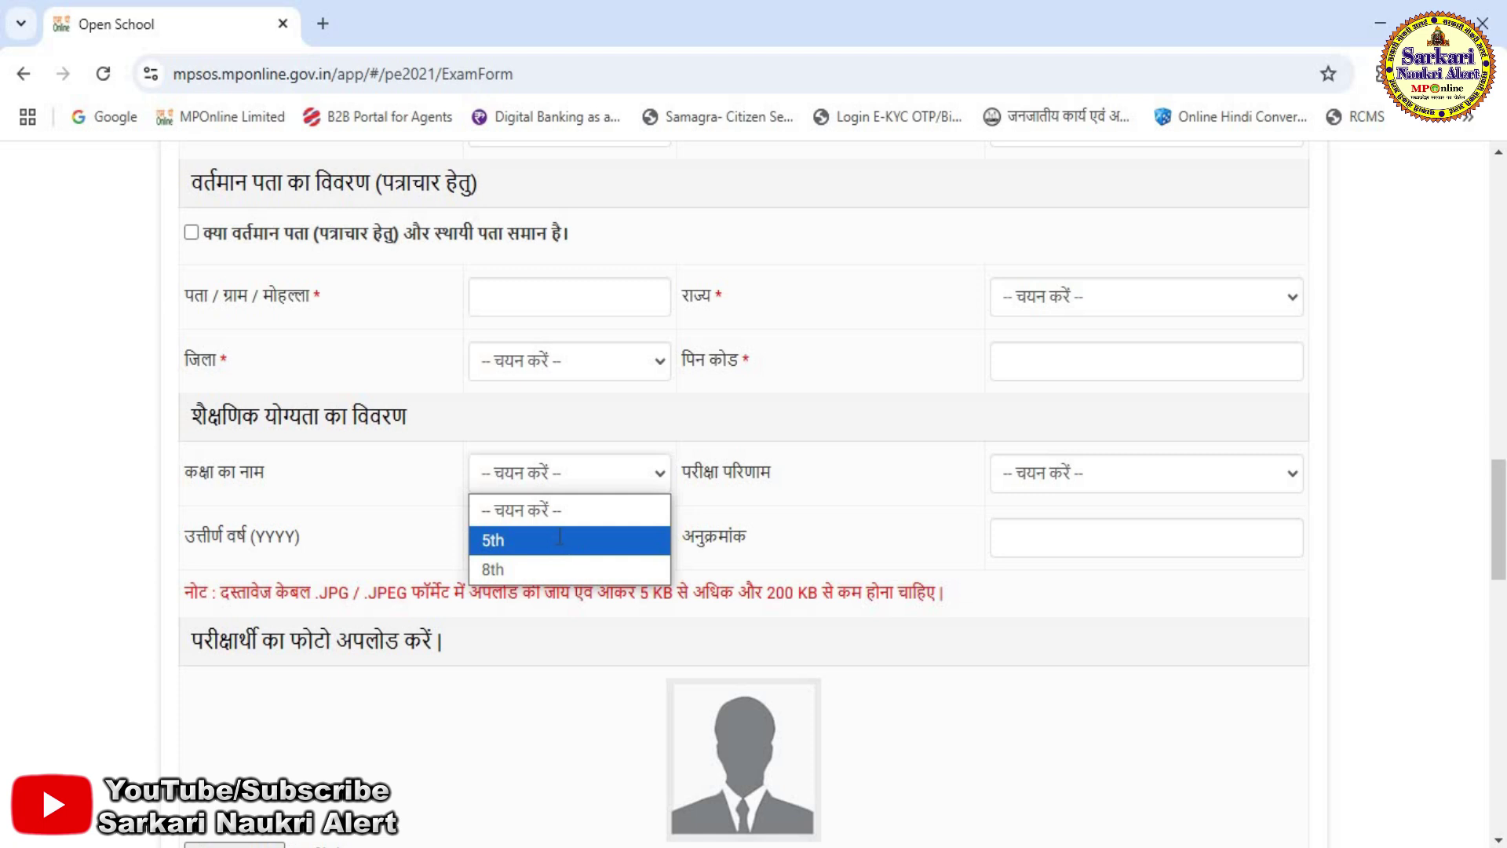
pyautogui.click(559, 540)
pyautogui.click(1094, 487)
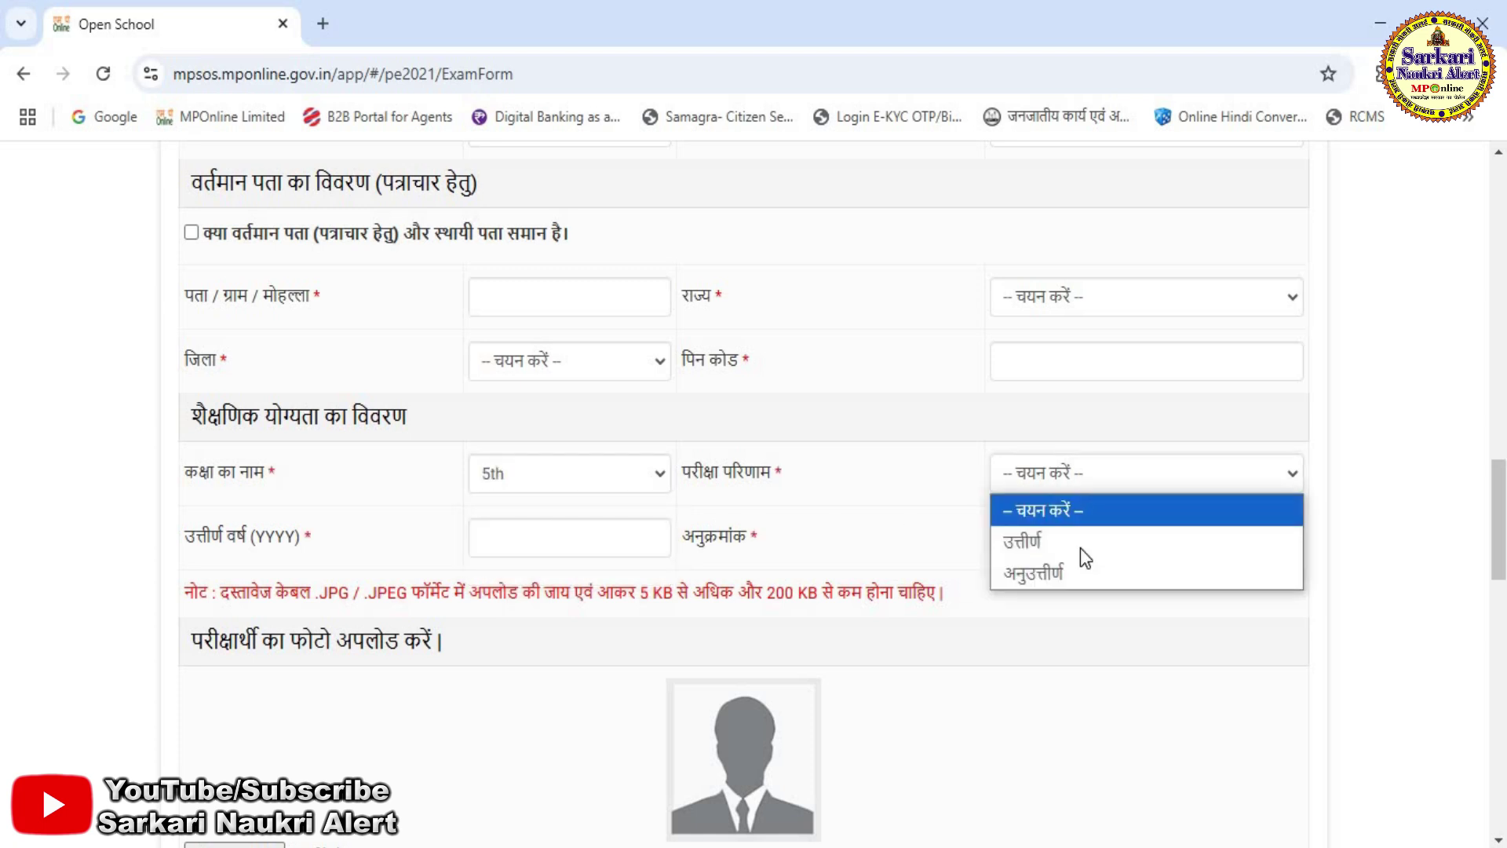
pyautogui.click(1037, 540)
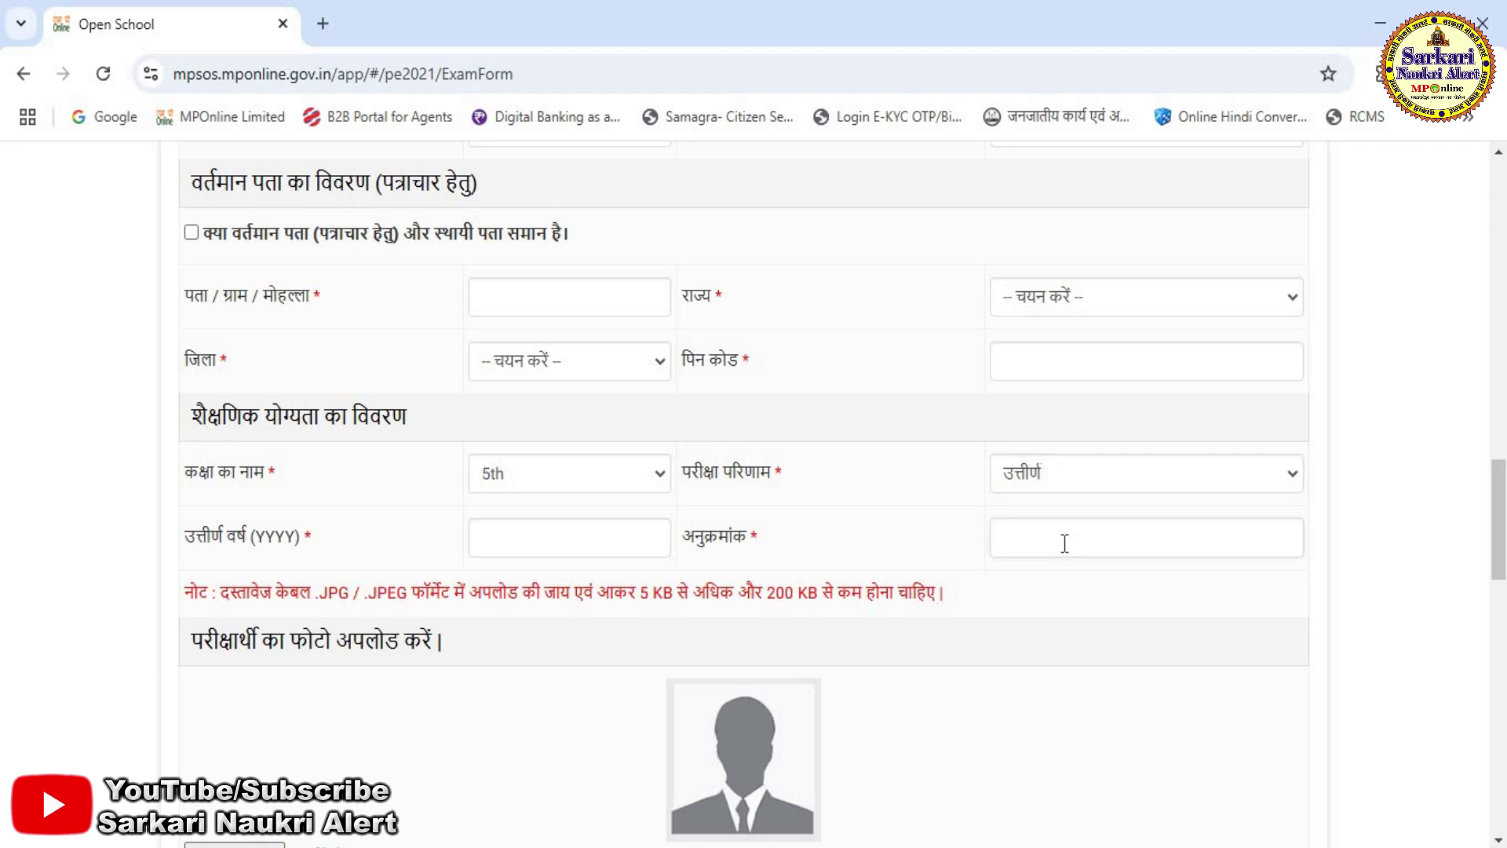
# - Set the address proof document type to राशन कार्ड in the document upload section
pyautogui.scroll(-3, 1065, 543)
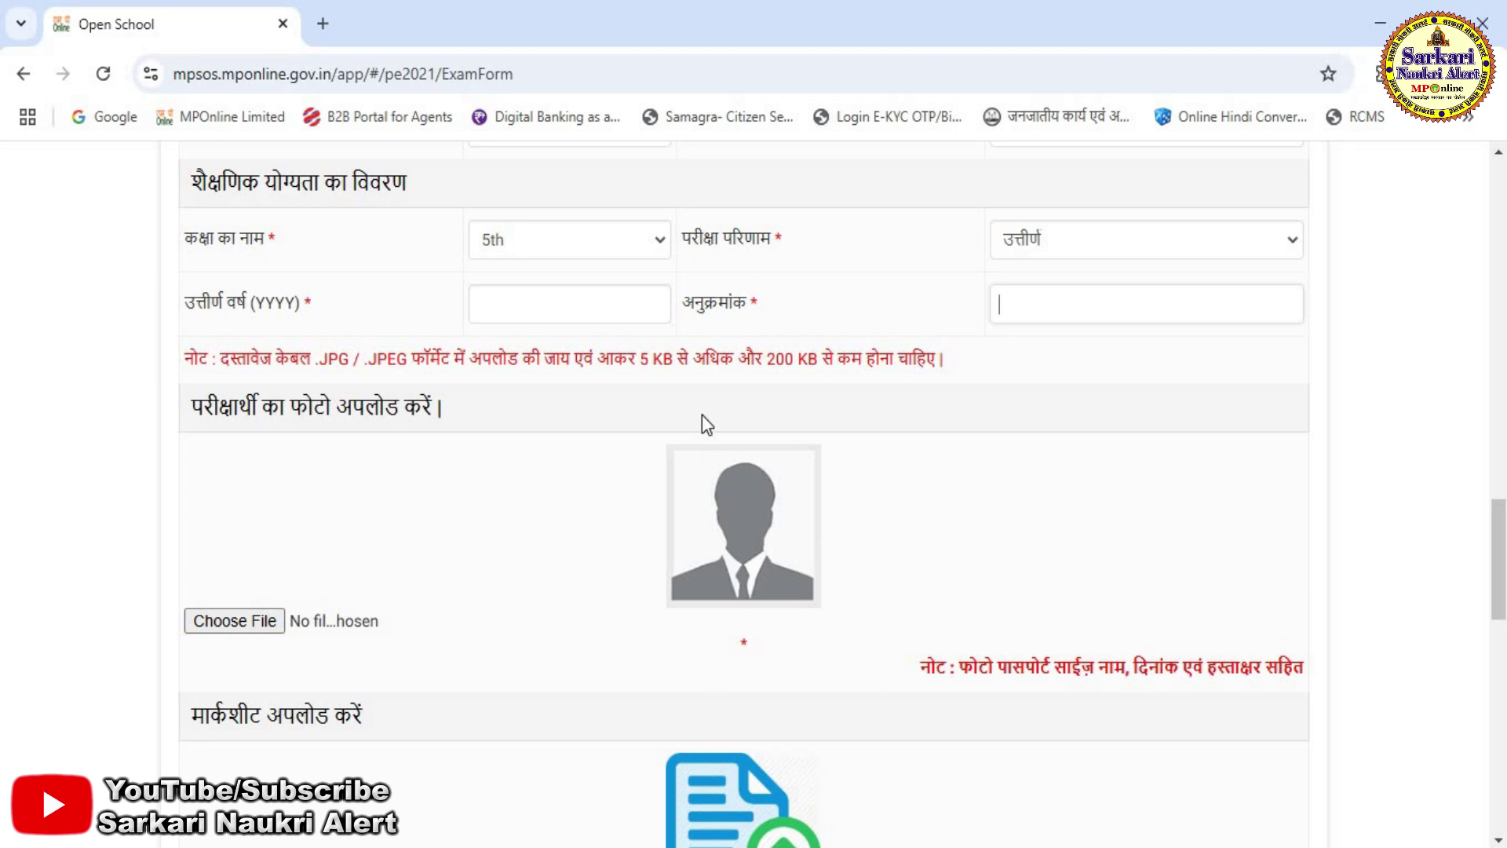
pyautogui.scroll(-6, 818, 658)
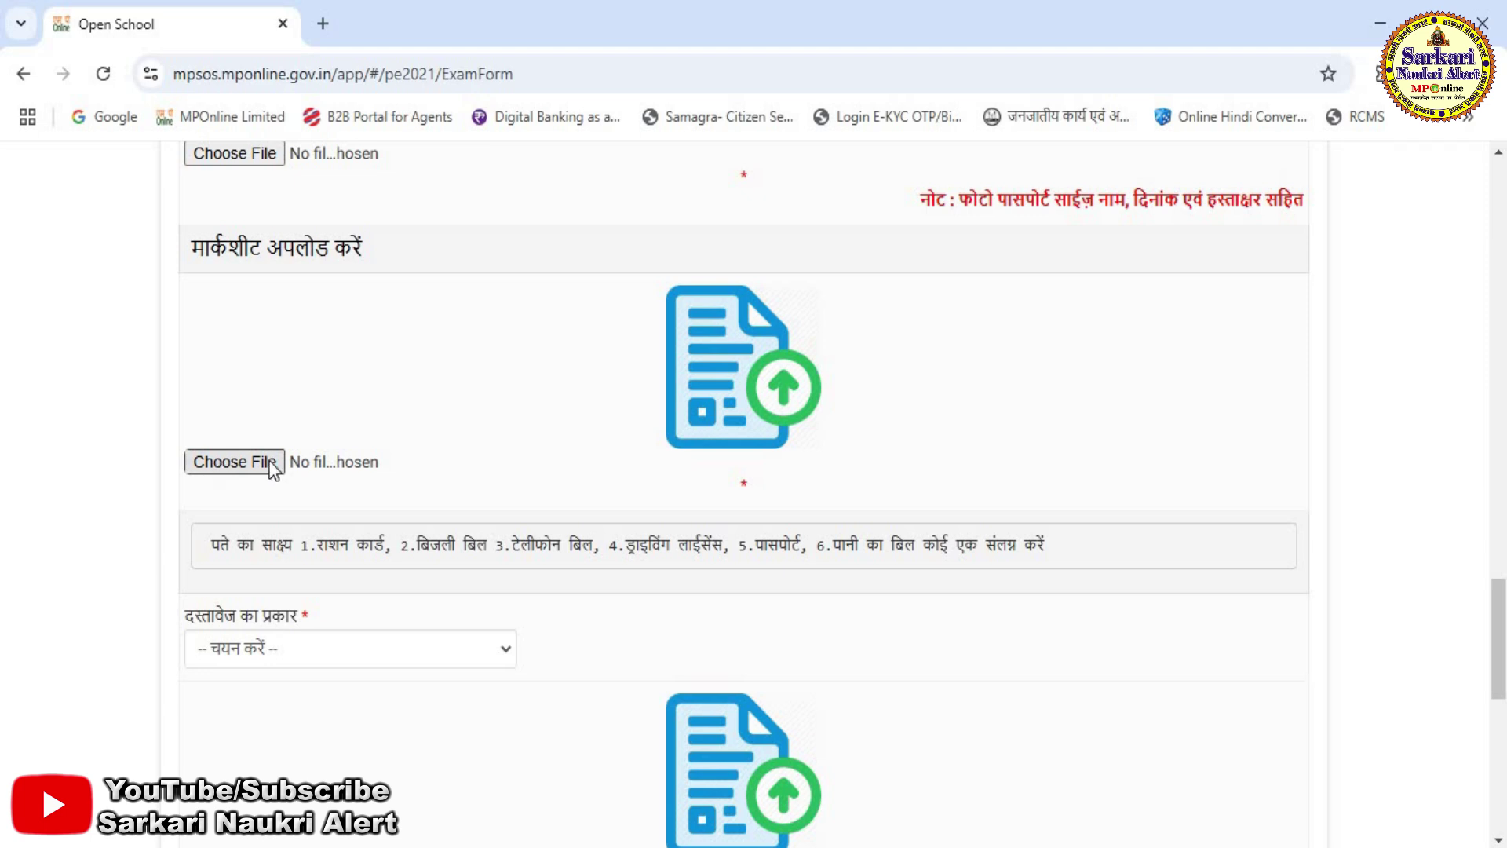
pyautogui.scroll(-4, 544, 586)
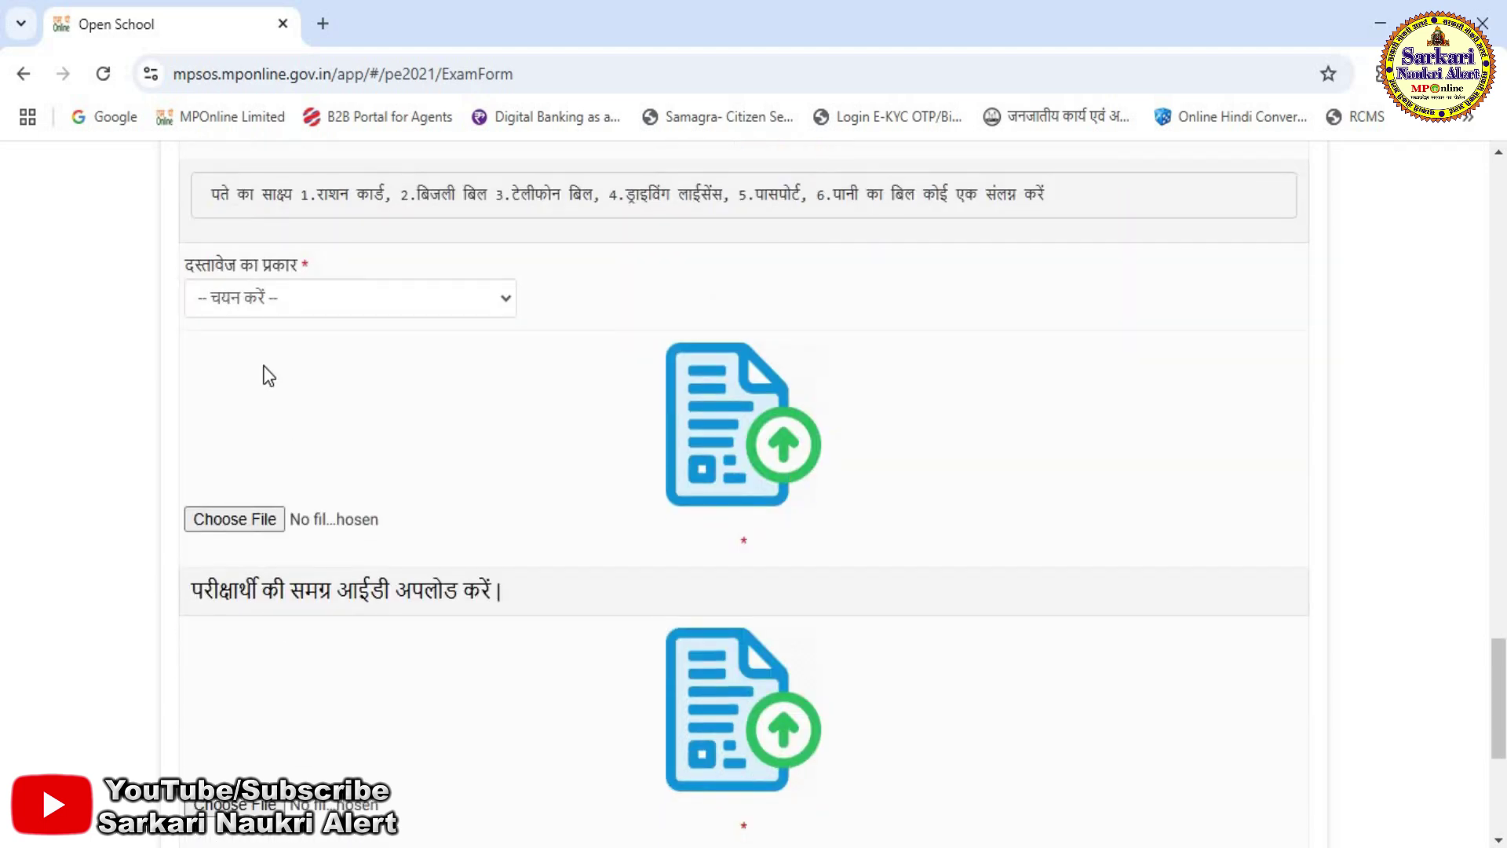
pyautogui.click(328, 306)
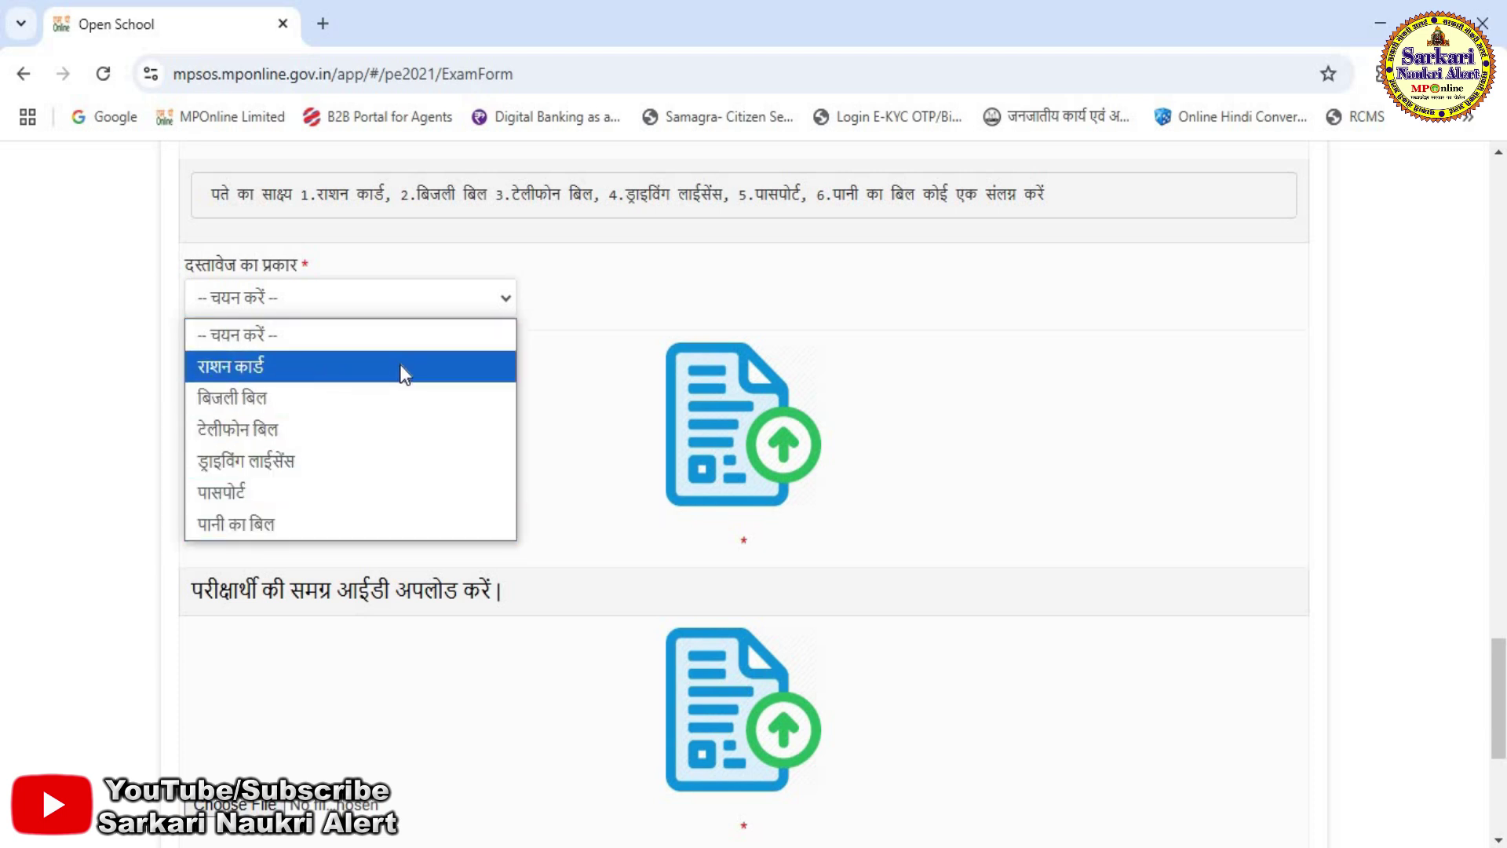
pyautogui.click(284, 366)
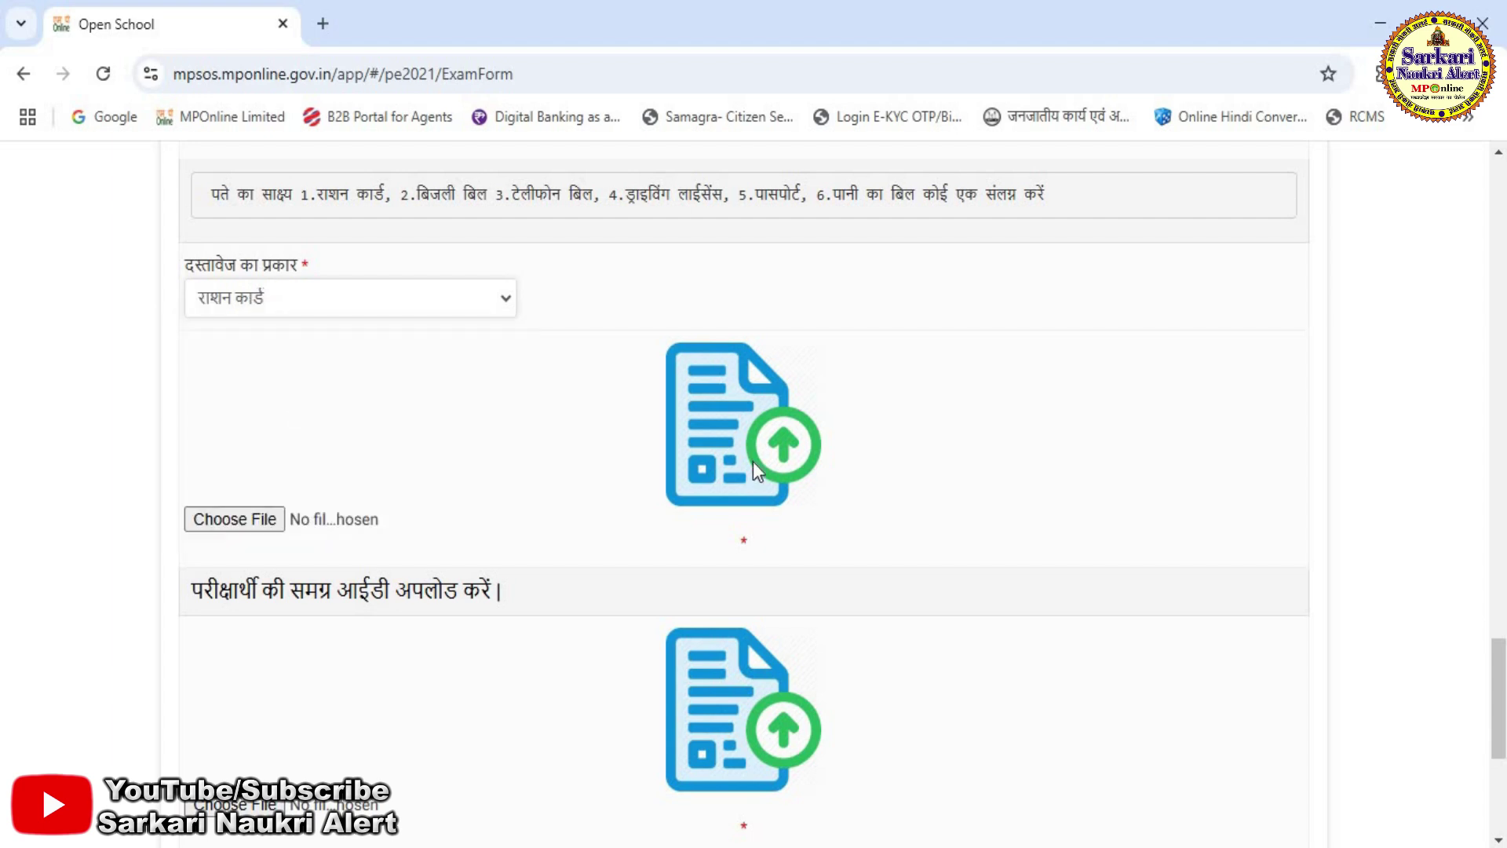
# - Review the other document types accepted as address proof, keeping राशन कार्ड selected
pyautogui.scroll(-3, 752, 461)
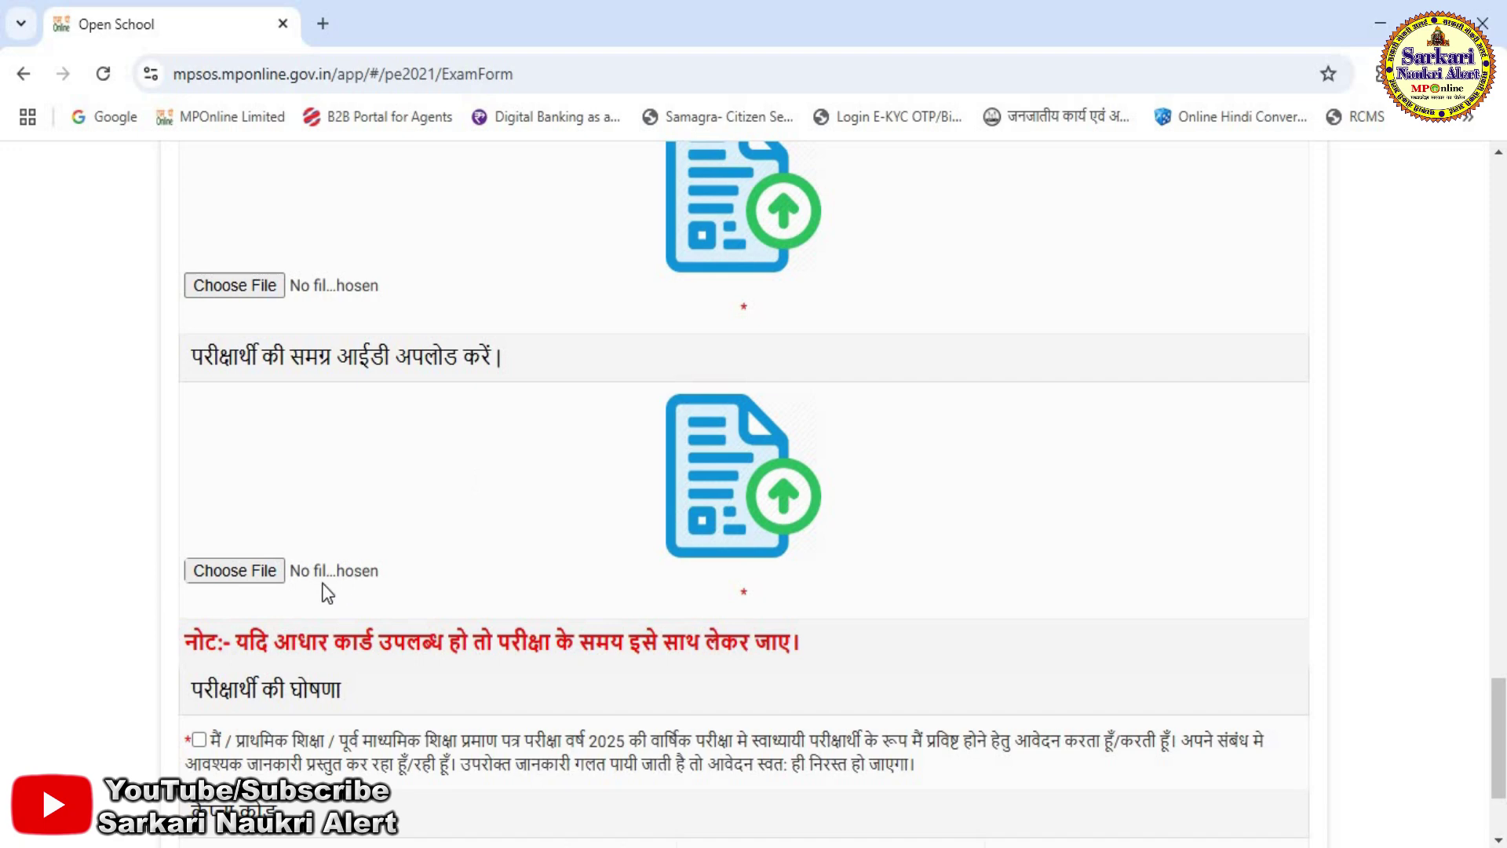
pyautogui.scroll(5, 439, 473)
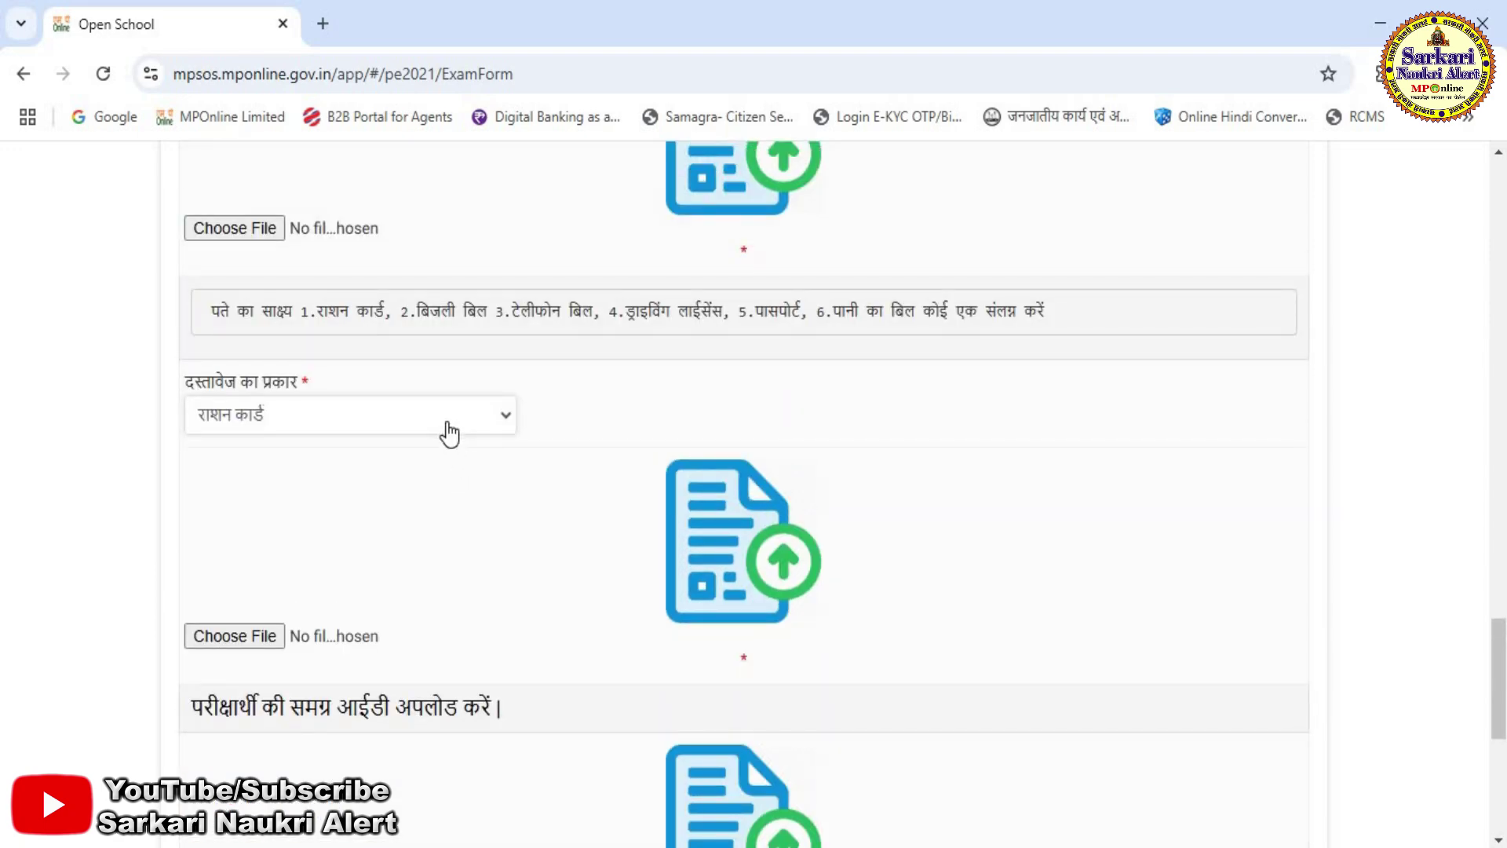
pyautogui.click(445, 432)
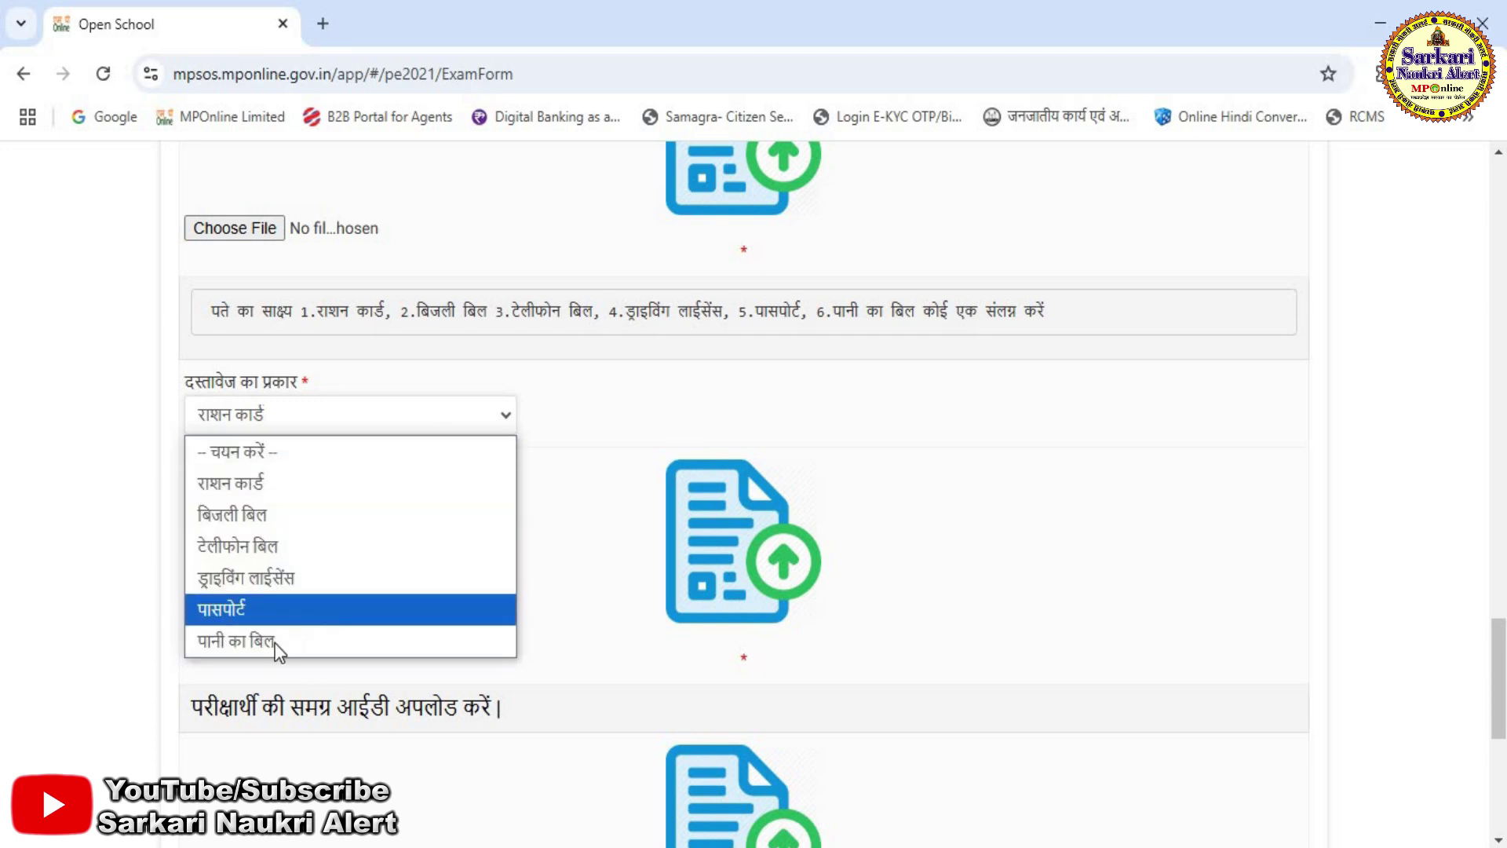
pyautogui.click(98, 581)
# - Accept the candidate's declaration at the end of the form and activate the captcha entry field
pyautogui.scroll(-5, 557, 463)
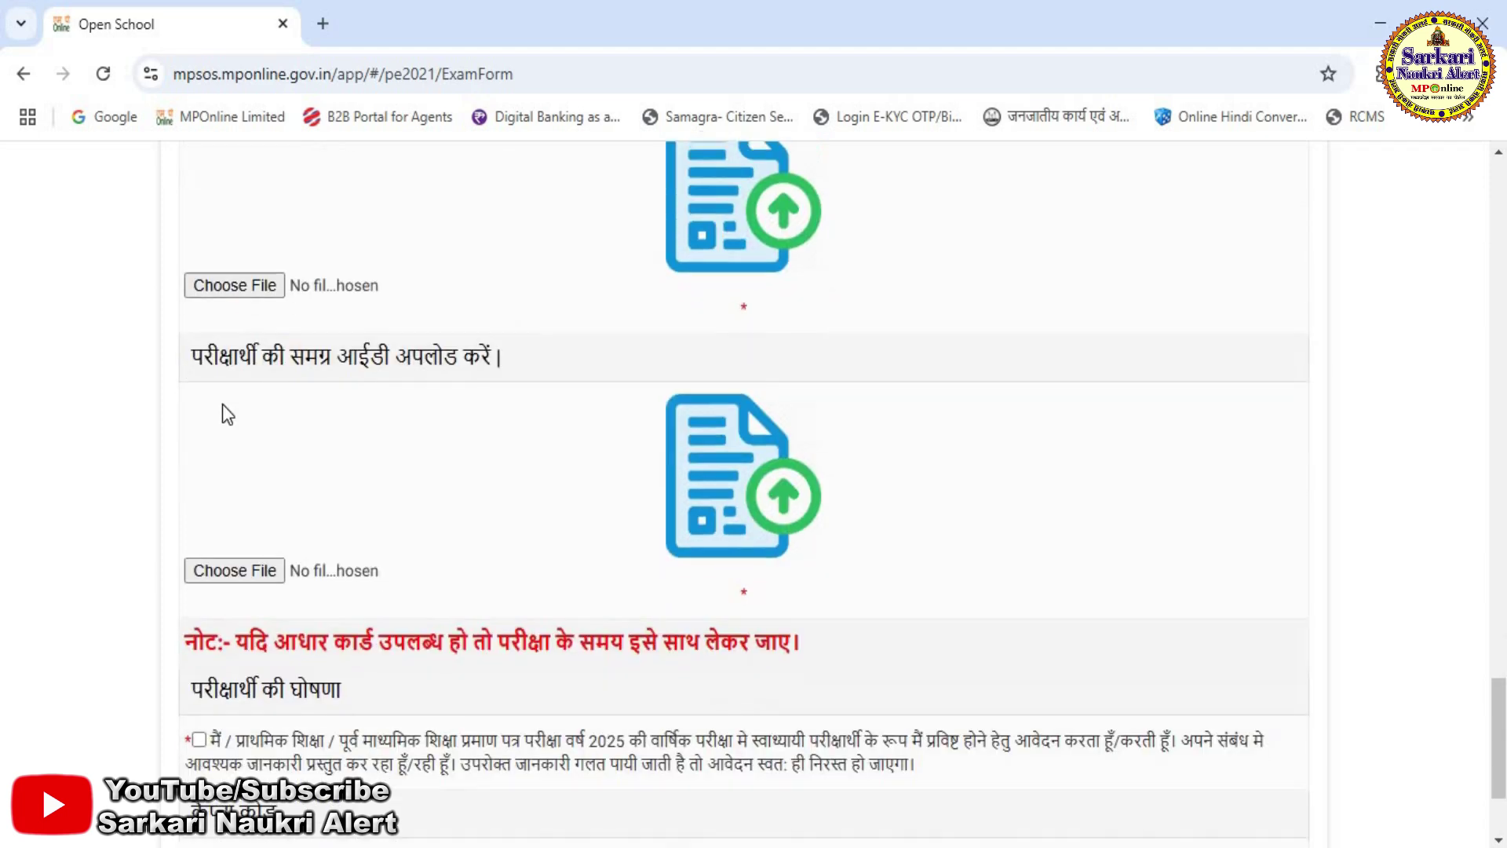
pyautogui.scroll(-2, 372, 558)
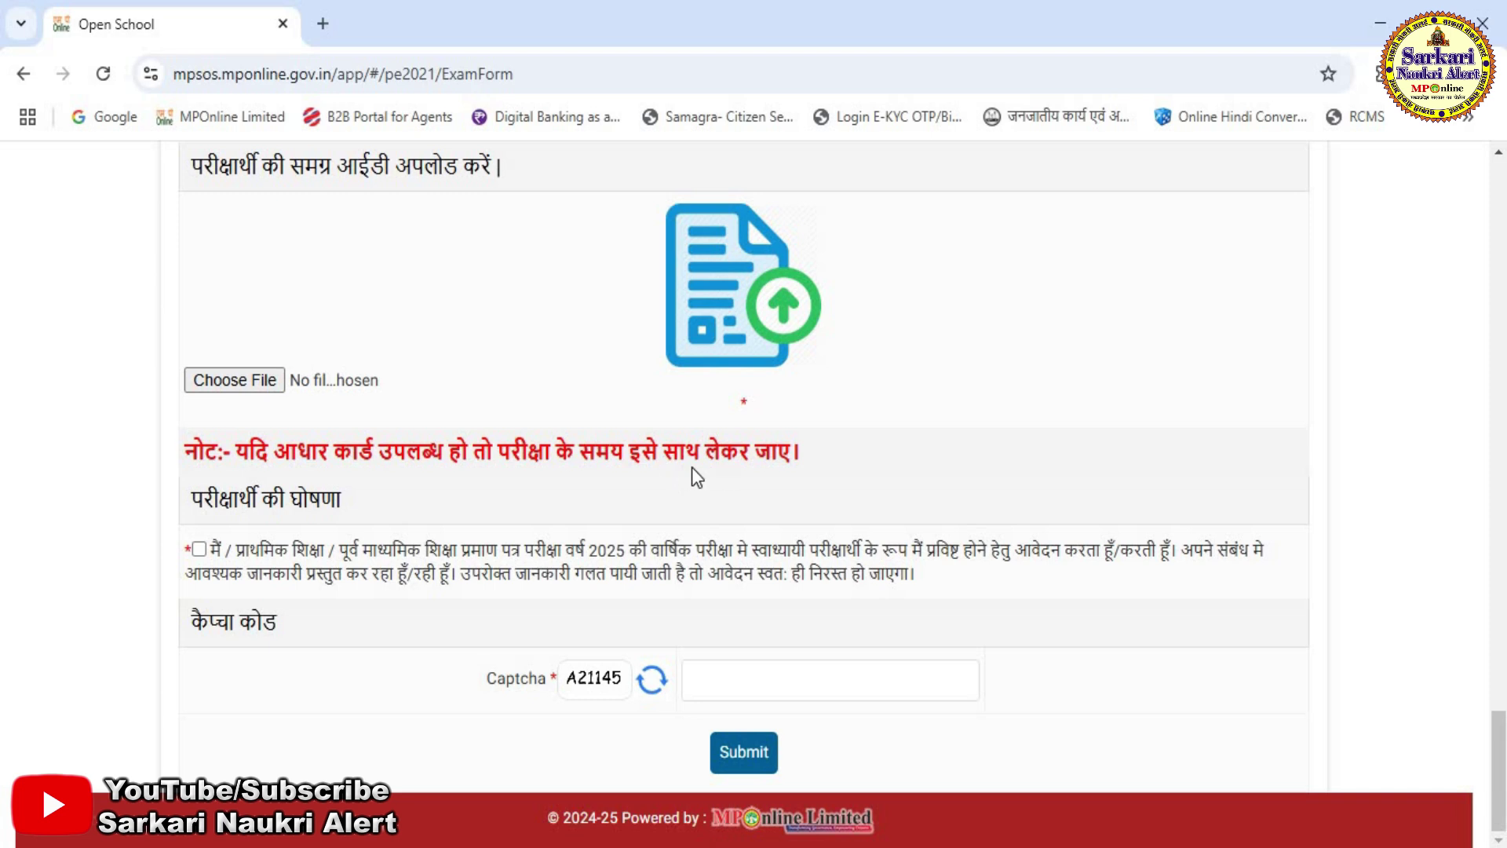
pyautogui.click(199, 549)
pyautogui.click(809, 685)
# - Change the class selected for the examination to 5th
pyautogui.scroll(20, 1170, 753)
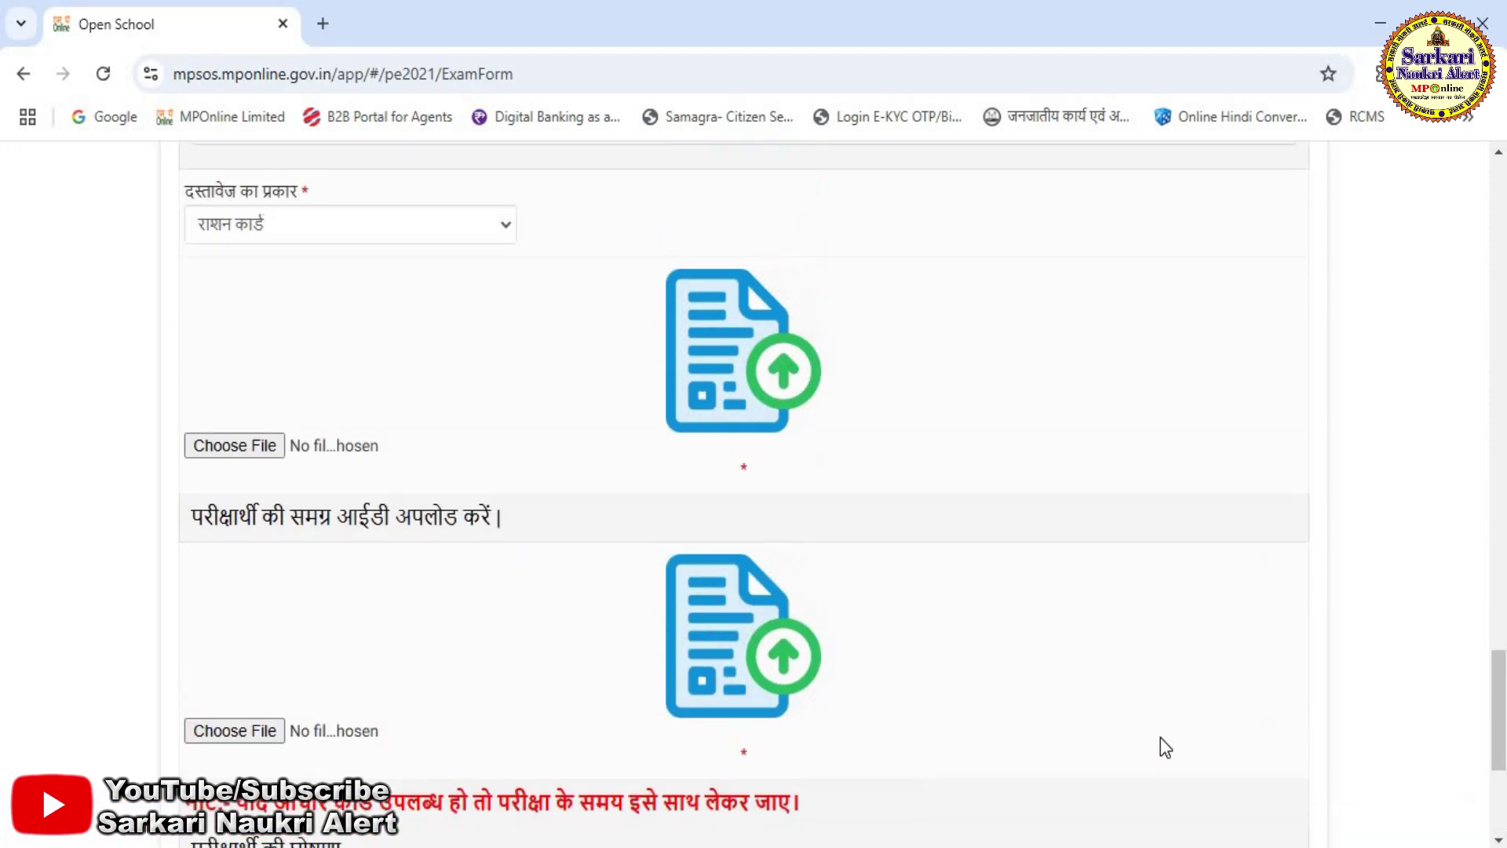
pyautogui.scroll(3, 846, 610)
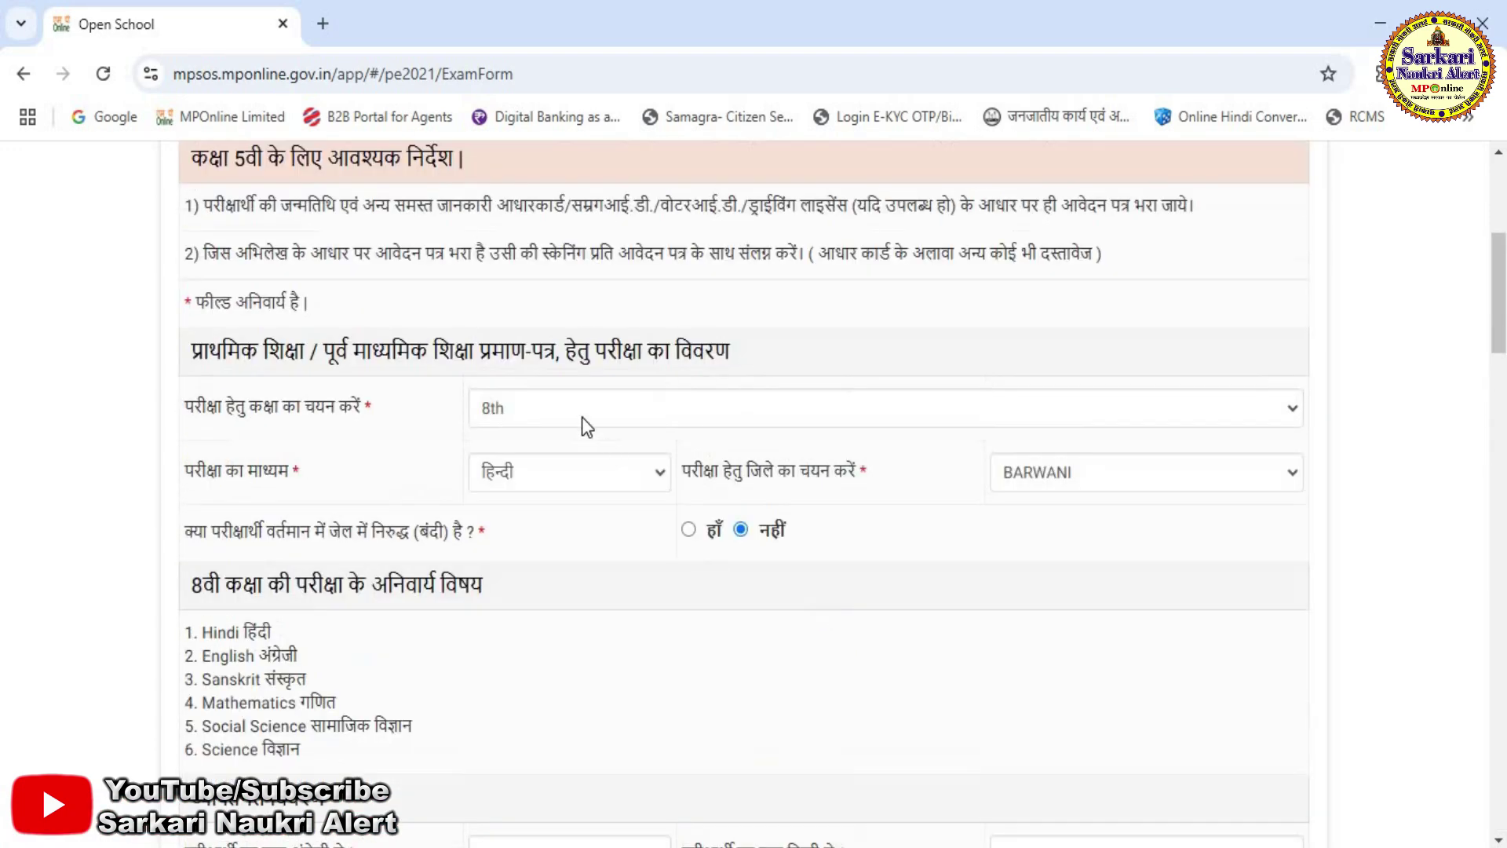
pyautogui.click(520, 420)
pyautogui.click(506, 481)
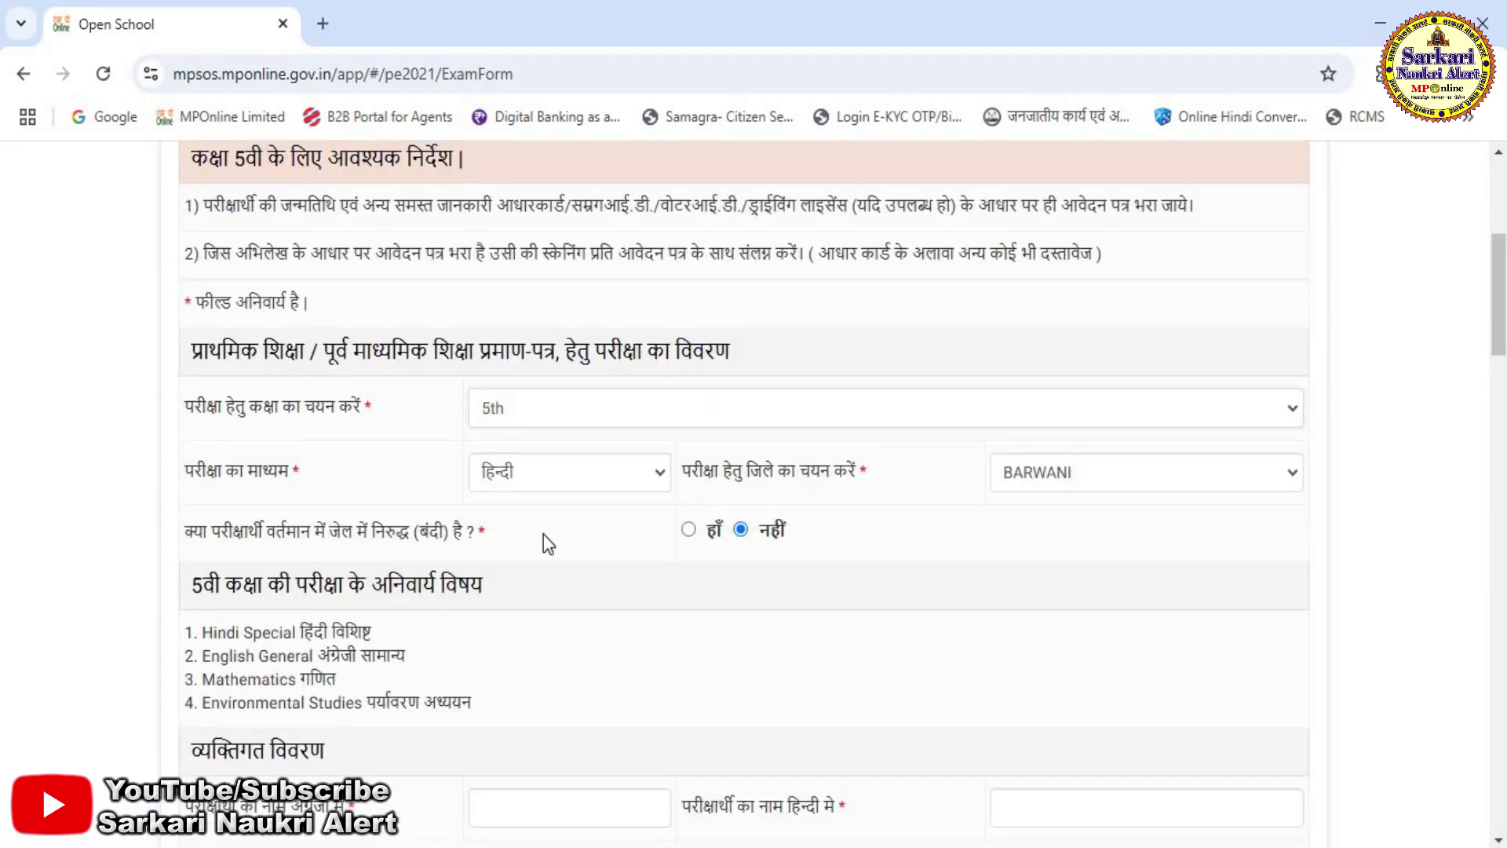
# - Look through the form as it applies to class 5, especially the age certificate, address proof and Samagra ID uploads
pyautogui.scroll(-5, 559, 535)
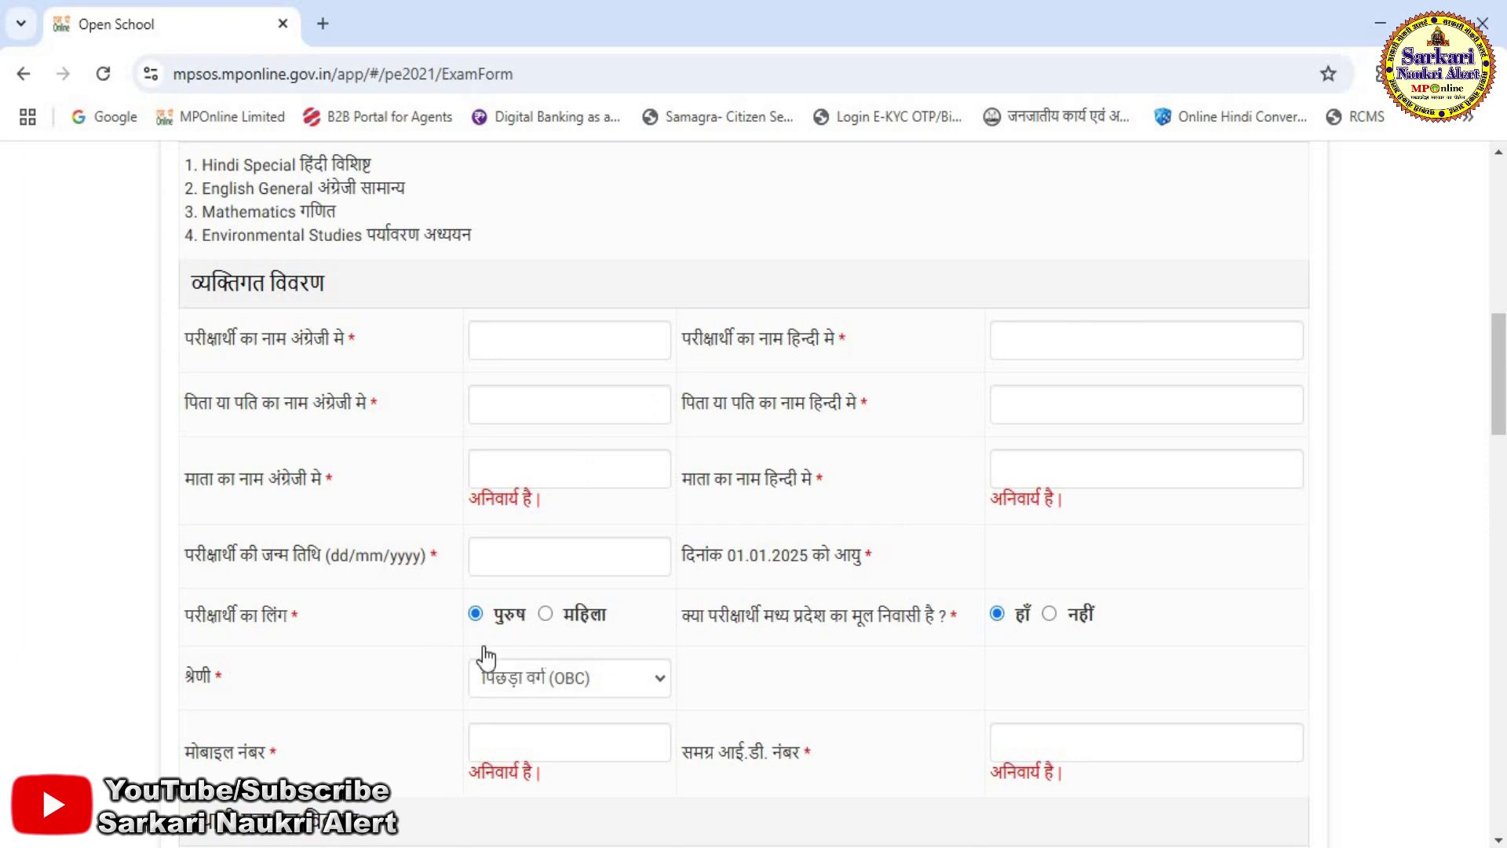
pyautogui.scroll(-15, 481, 659)
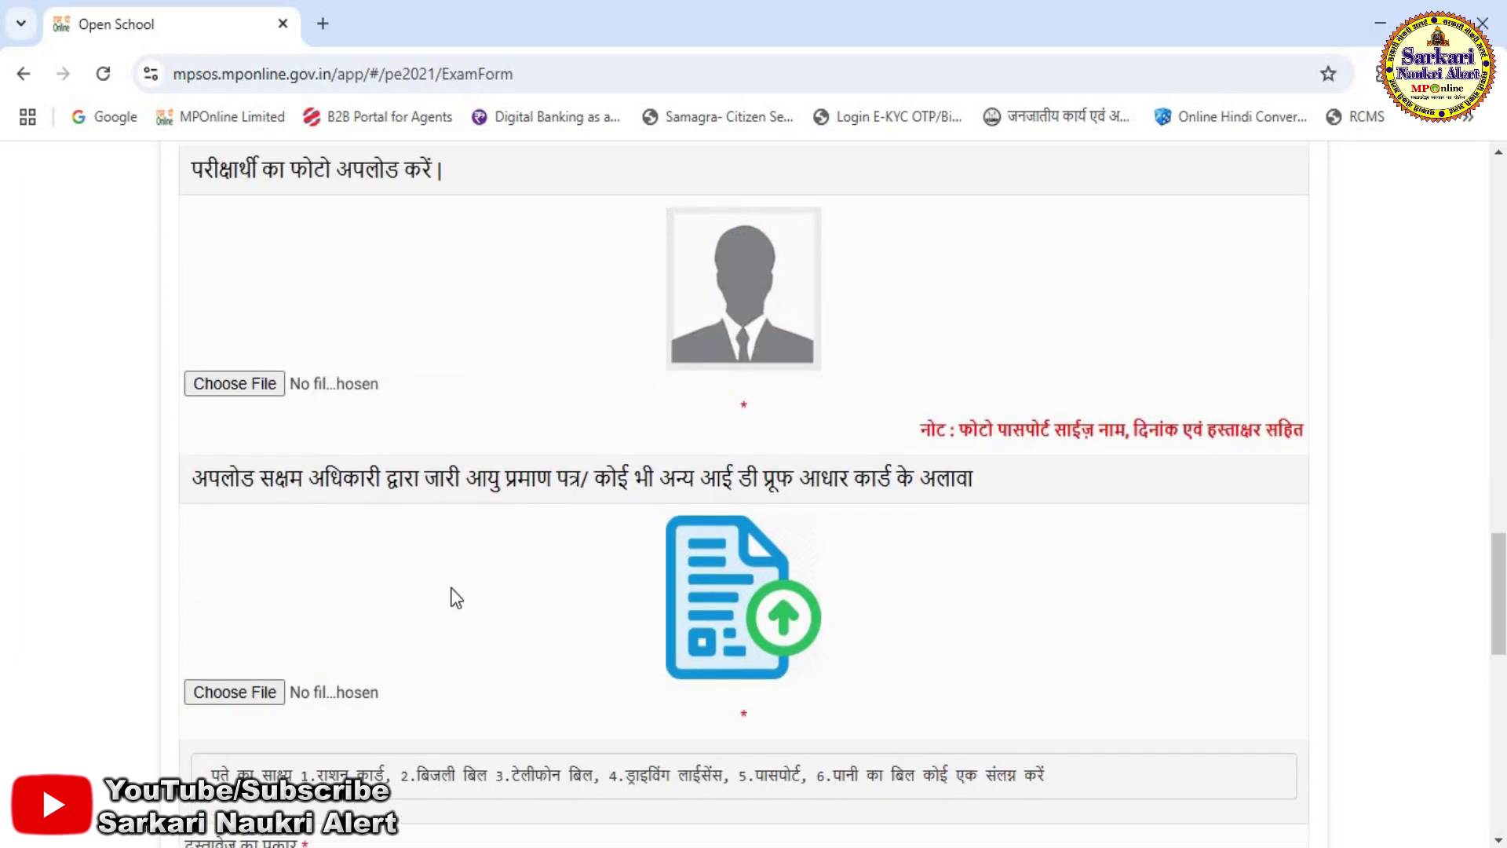
pyautogui.scroll(-2, 304, 561)
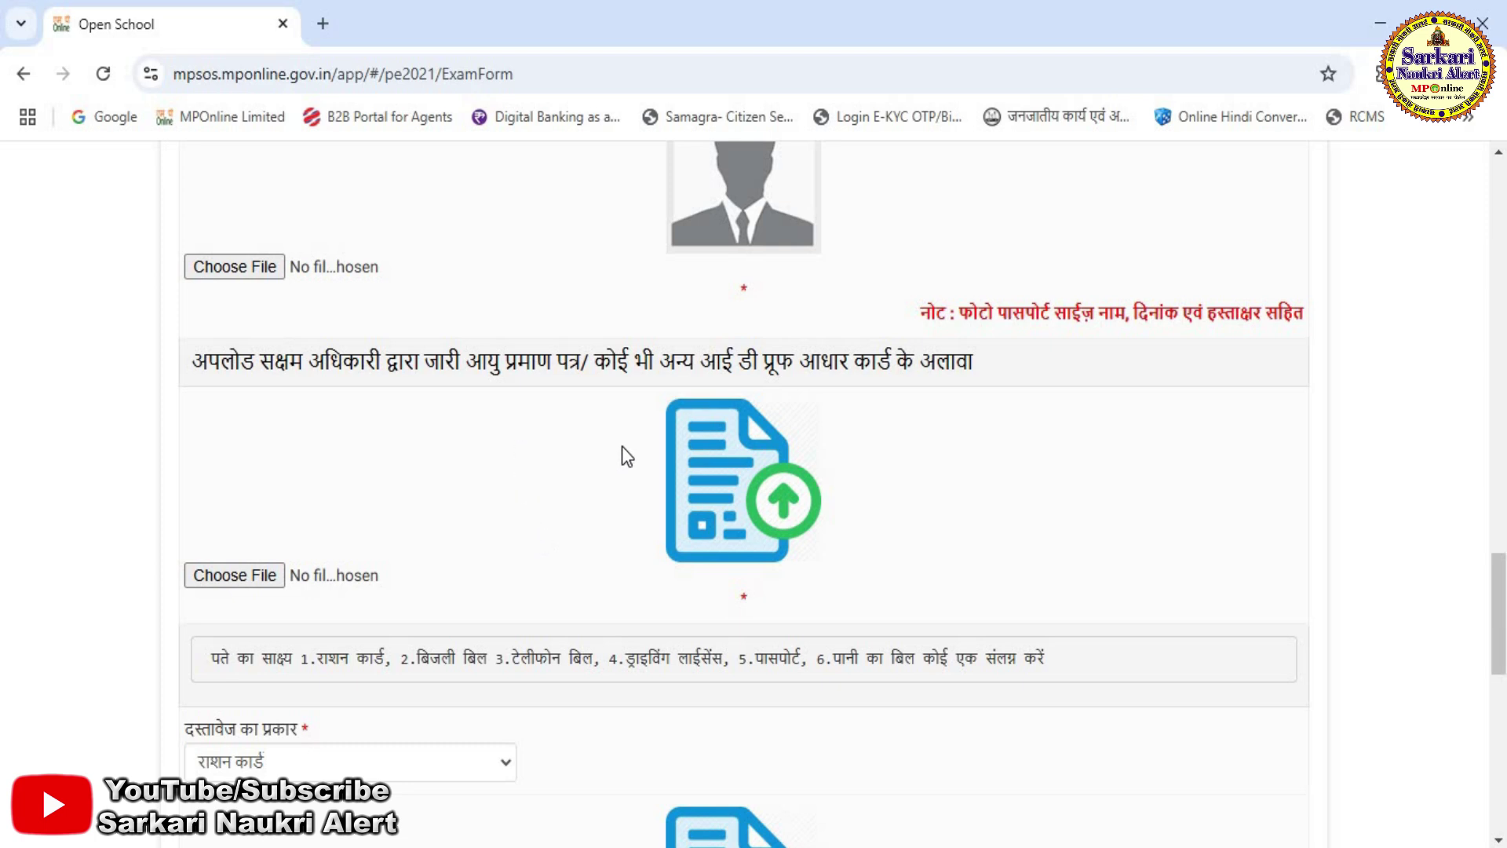
pyautogui.scroll(-4, 679, 536)
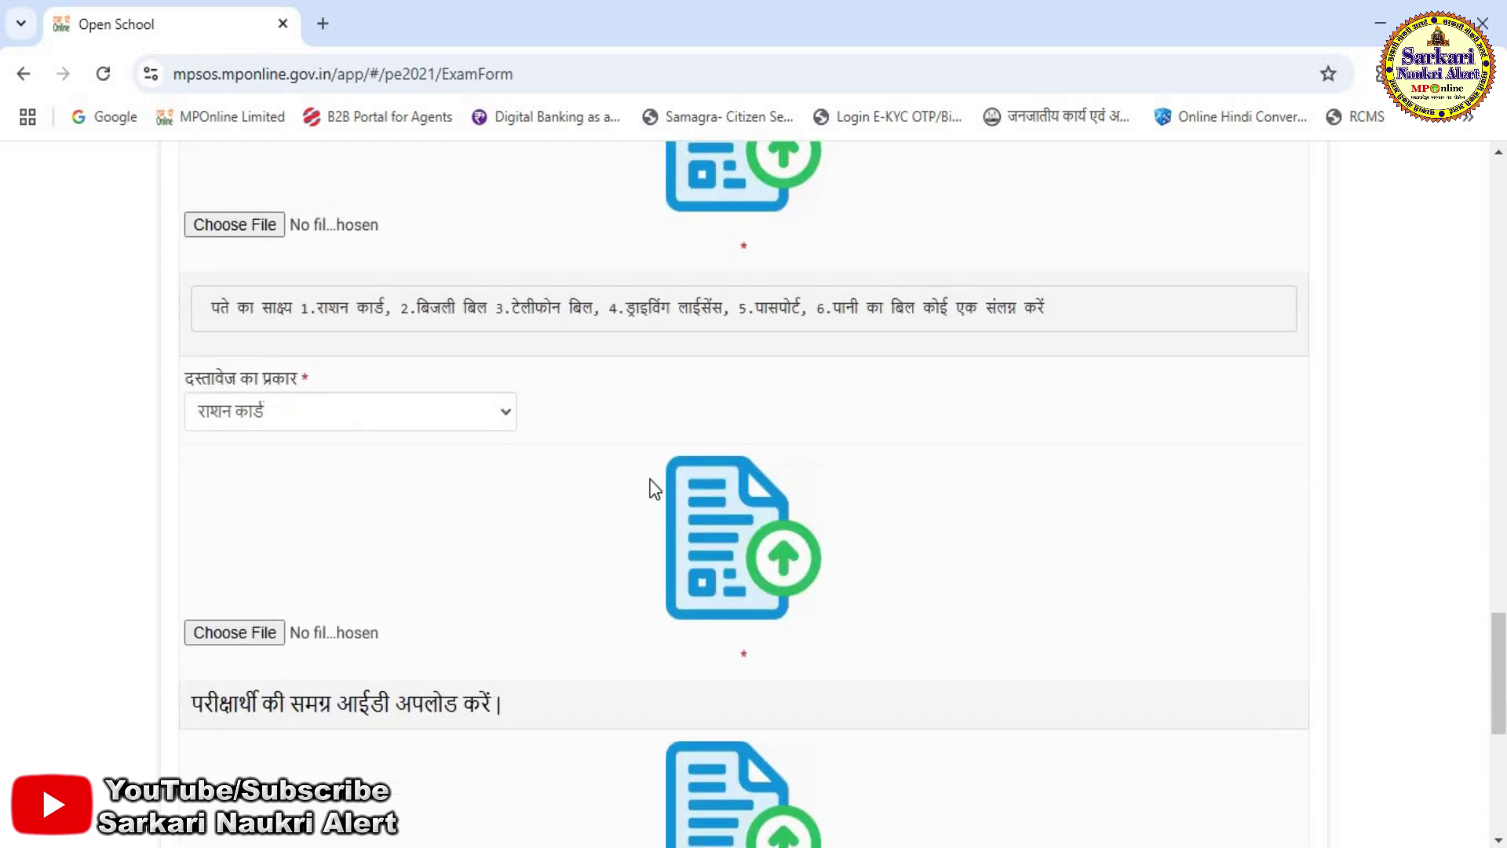
pyautogui.scroll(-2, 614, 592)
pyautogui.scroll(-4, 562, 590)
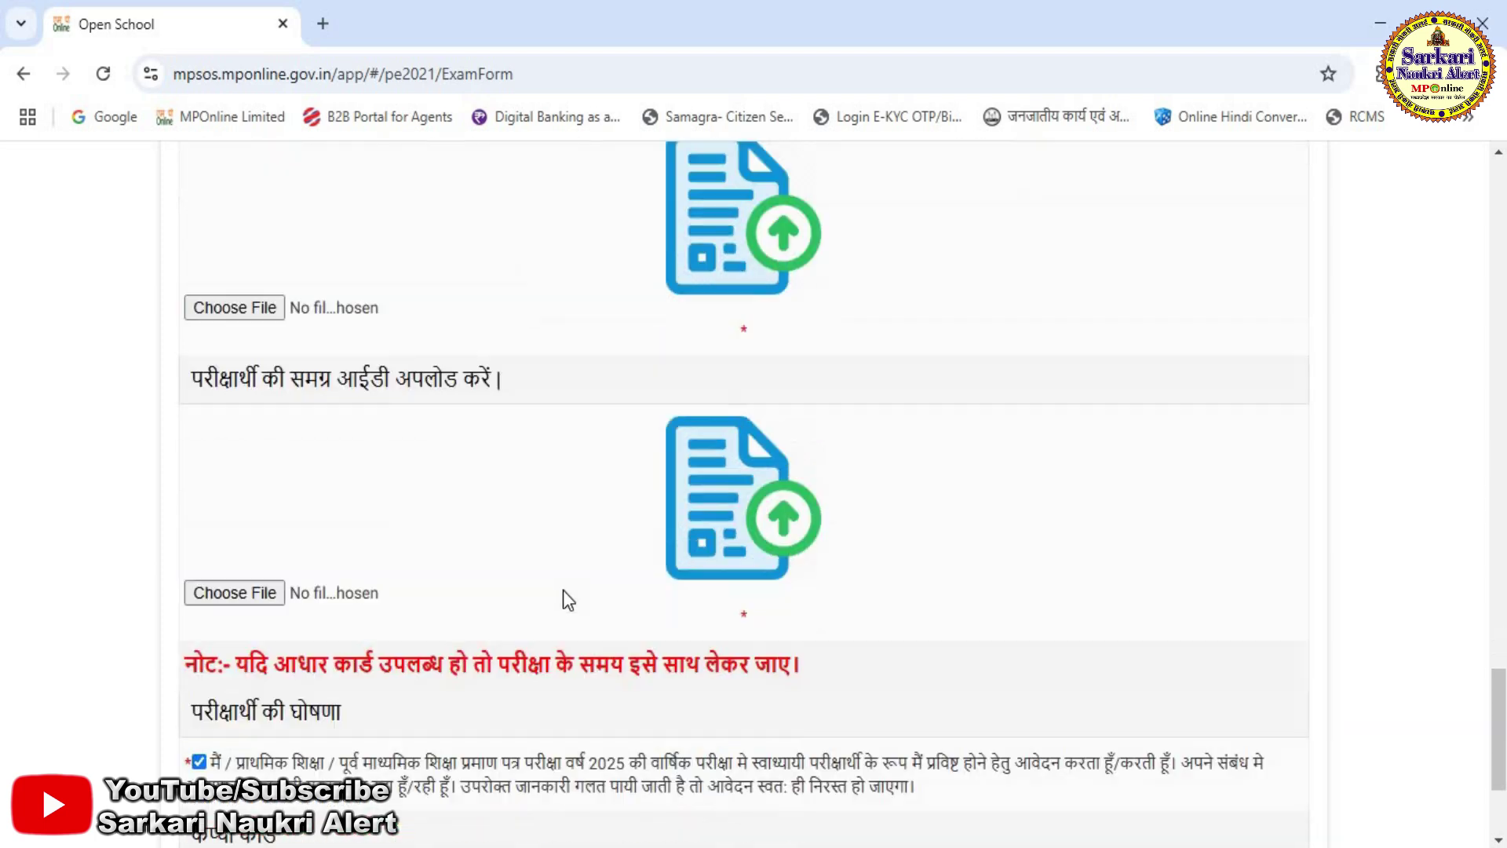
# - Recheck the class 5 form's photo and age-proof uploads, address proof section, candidate's declaration and captcha section before submission
pyautogui.scroll(-1, 615, 690)
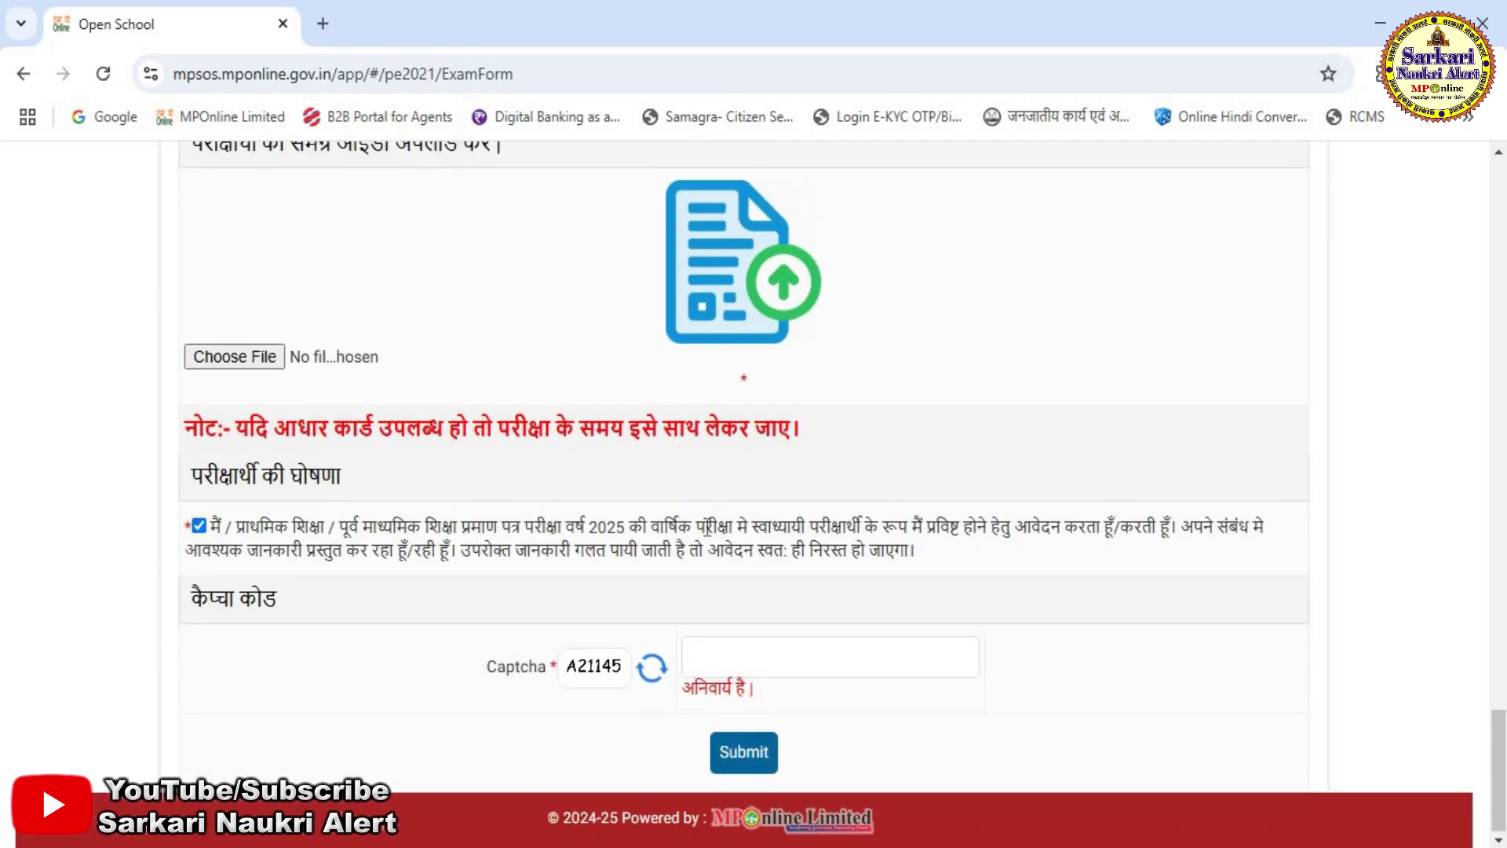
pyautogui.scroll(12, 752, 620)
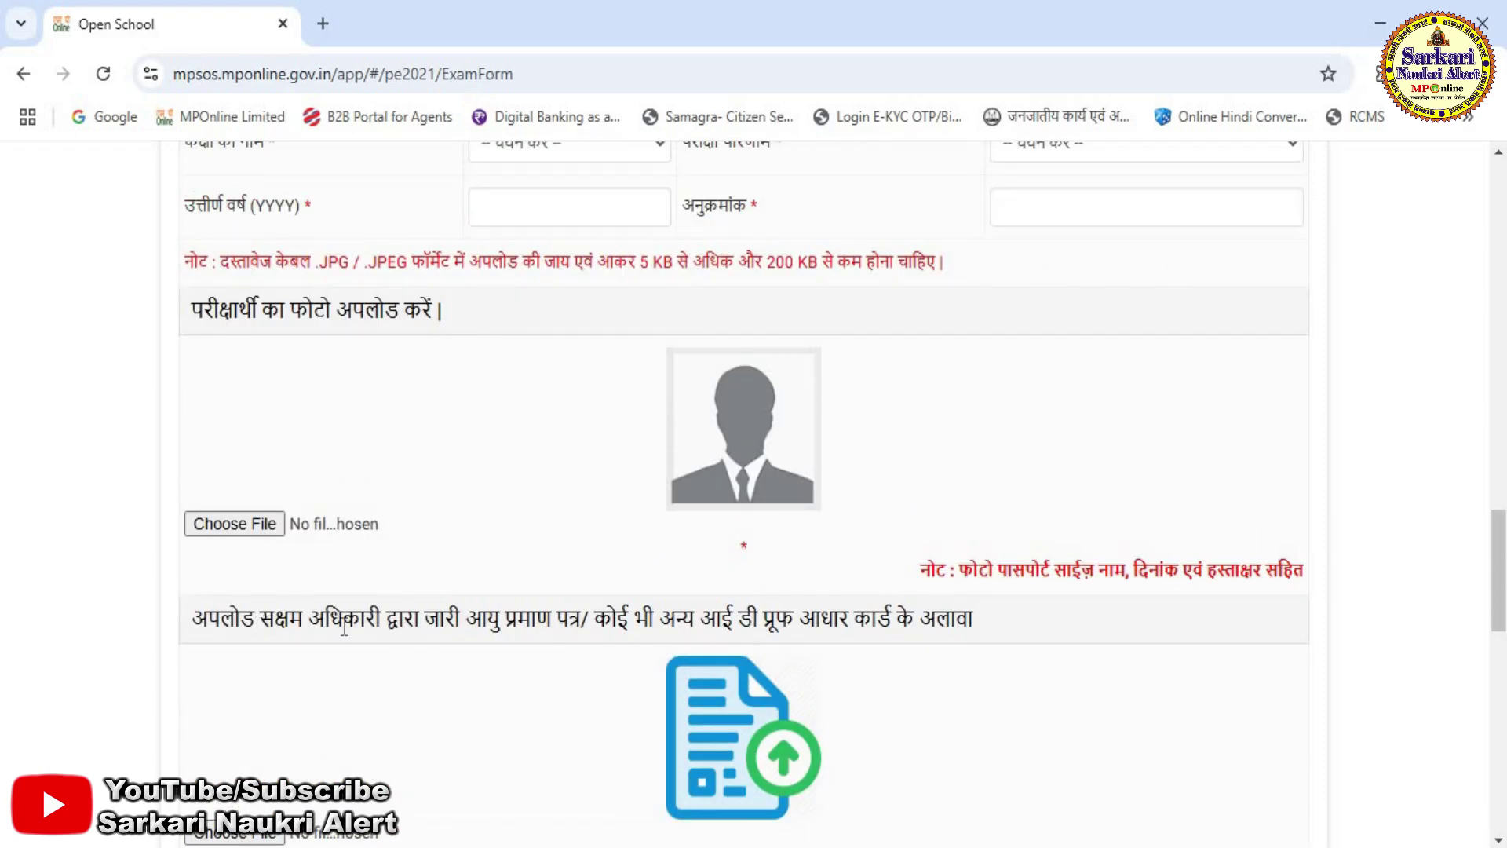
pyautogui.scroll(4, 453, 657)
pyautogui.scroll(-12, 454, 656)
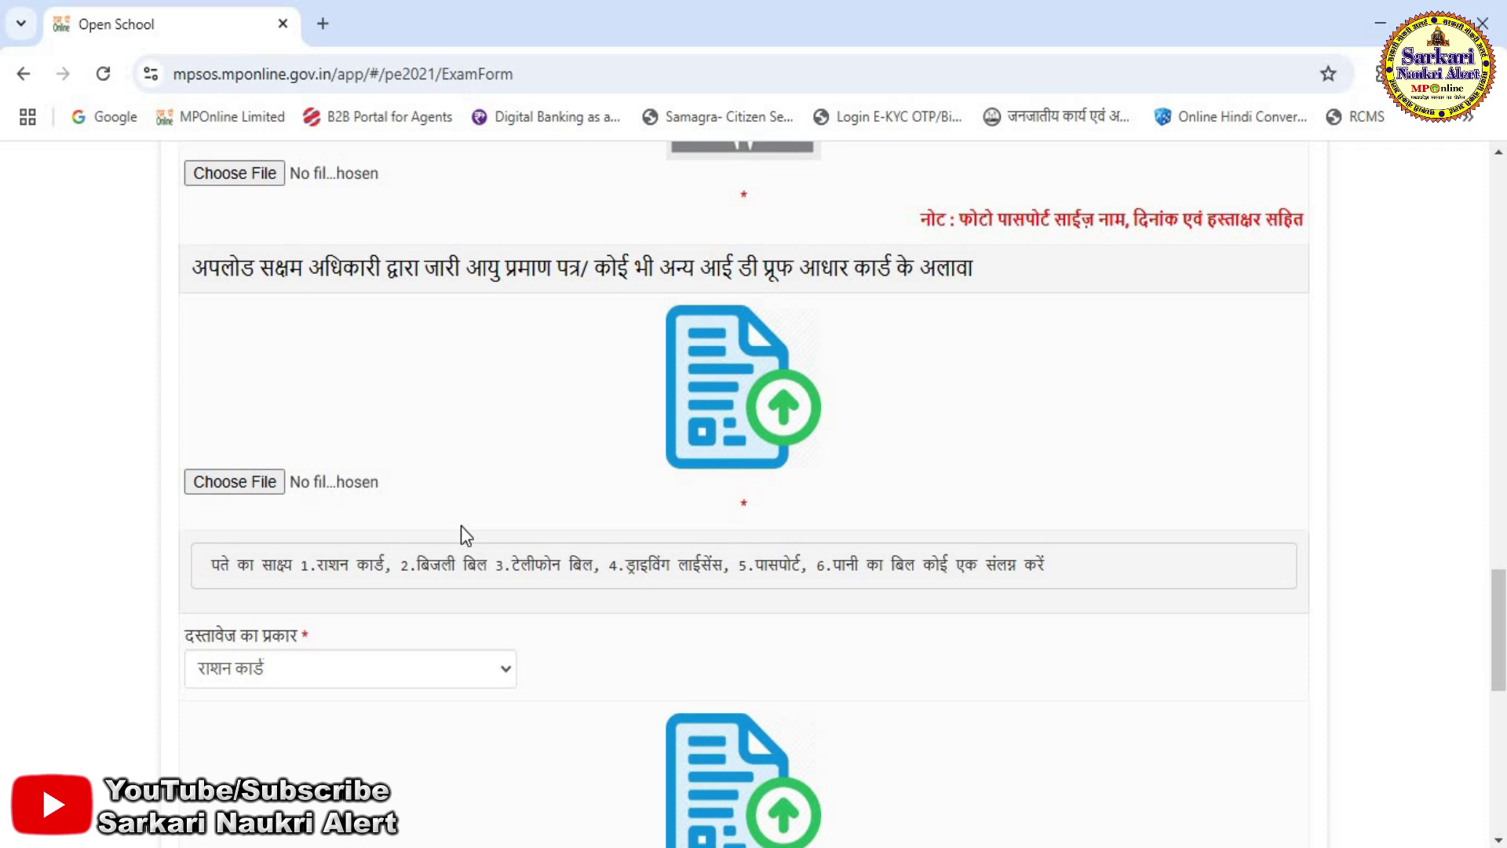
pyautogui.scroll(-10, 1020, 545)
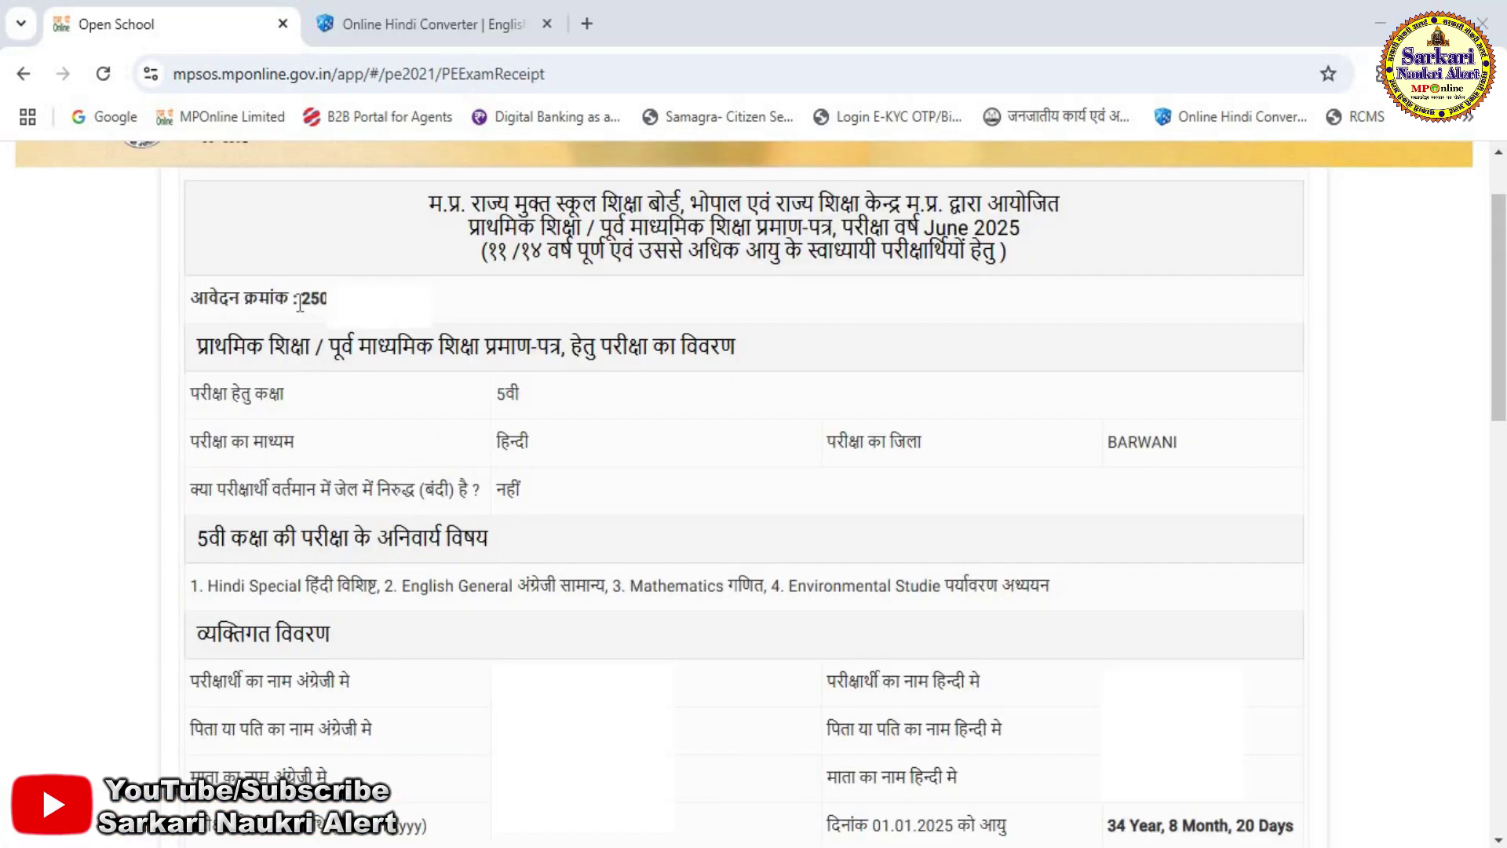
# - Examine the application receipt, checking the application number, application date, exam fee, portal charge and total amount
pyautogui.doubleClick(346, 299)
pyautogui.press('End')
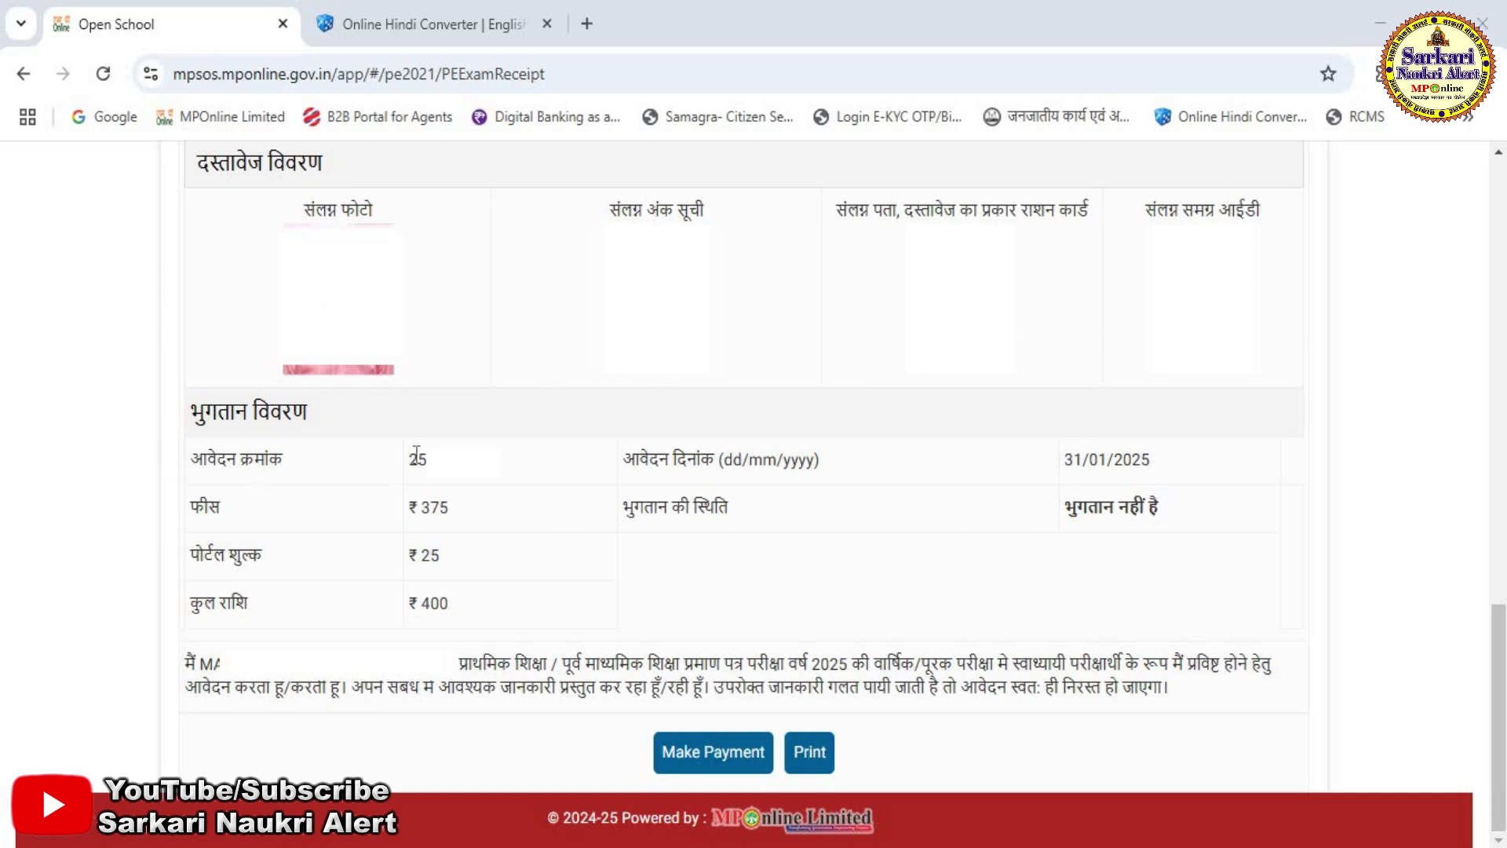
pyautogui.doubleClick(521, 460)
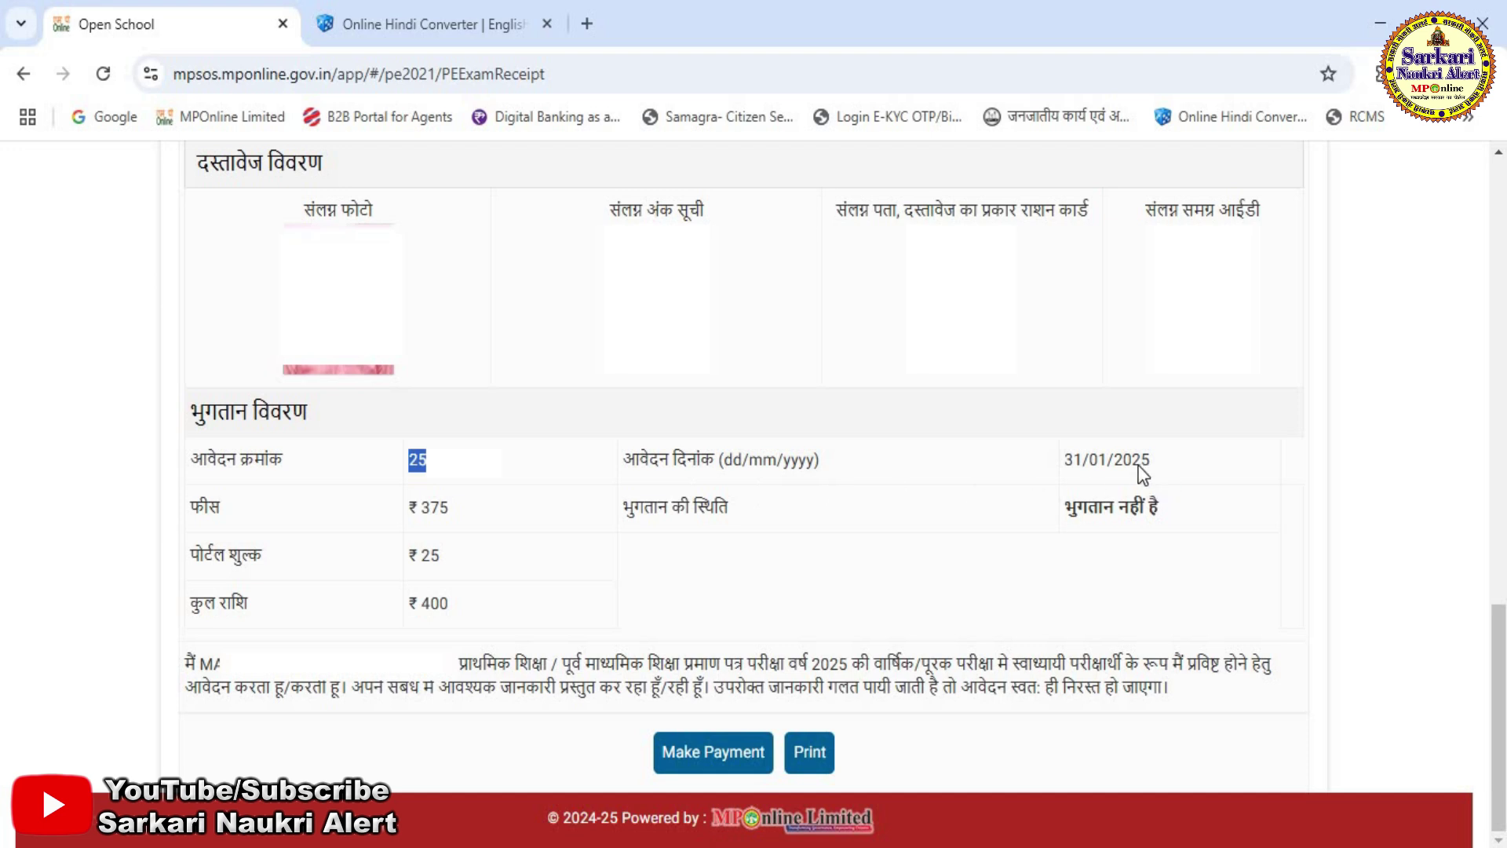
pyautogui.click(1190, 474)
pyautogui.moveTo(1189, 473); pyautogui.dragTo(1074, 462)
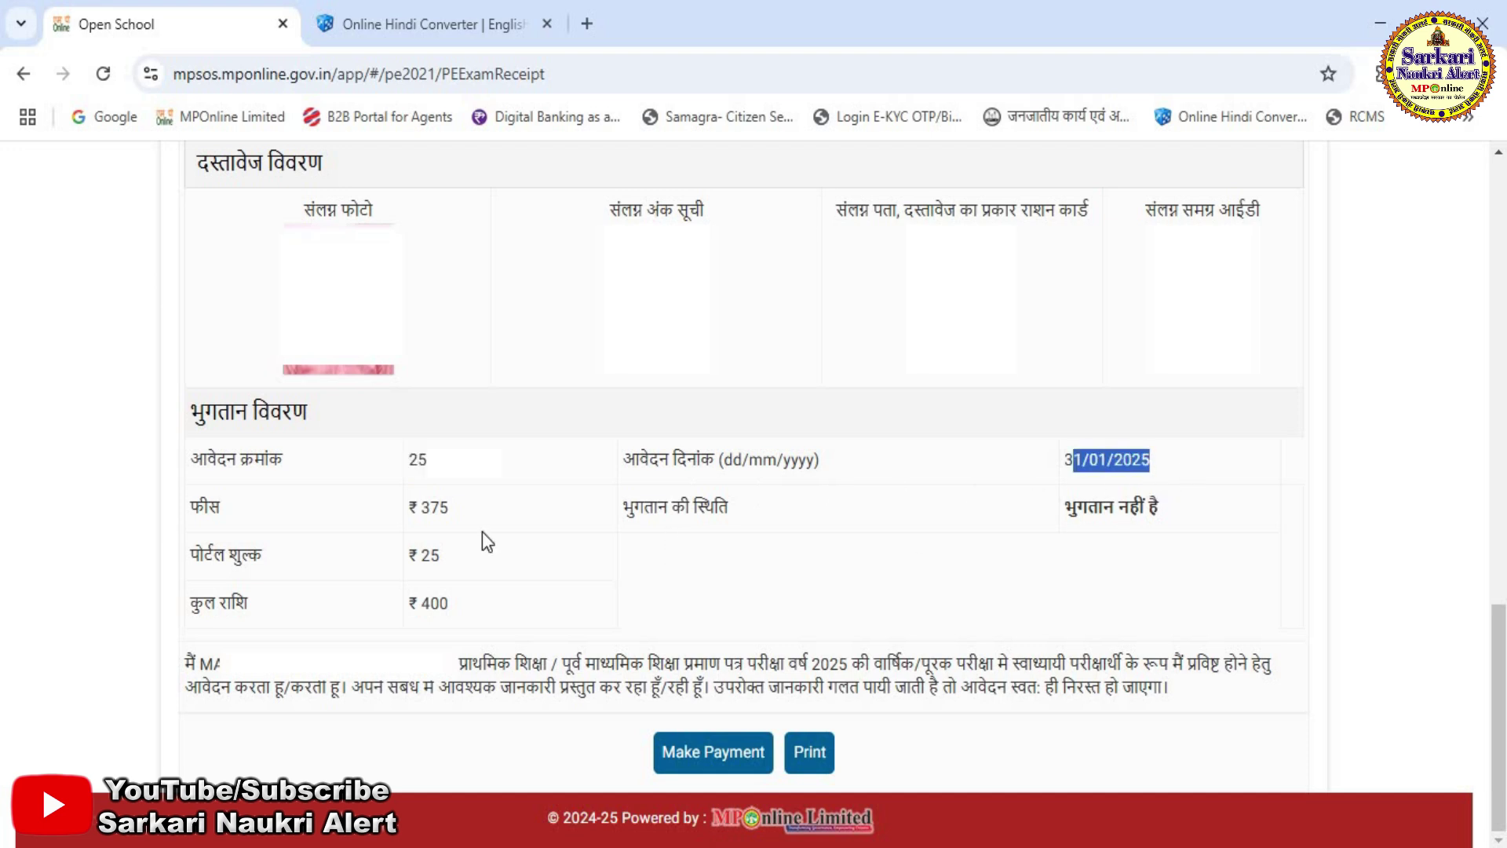
pyautogui.moveTo(420, 507); pyautogui.dragTo(471, 512)
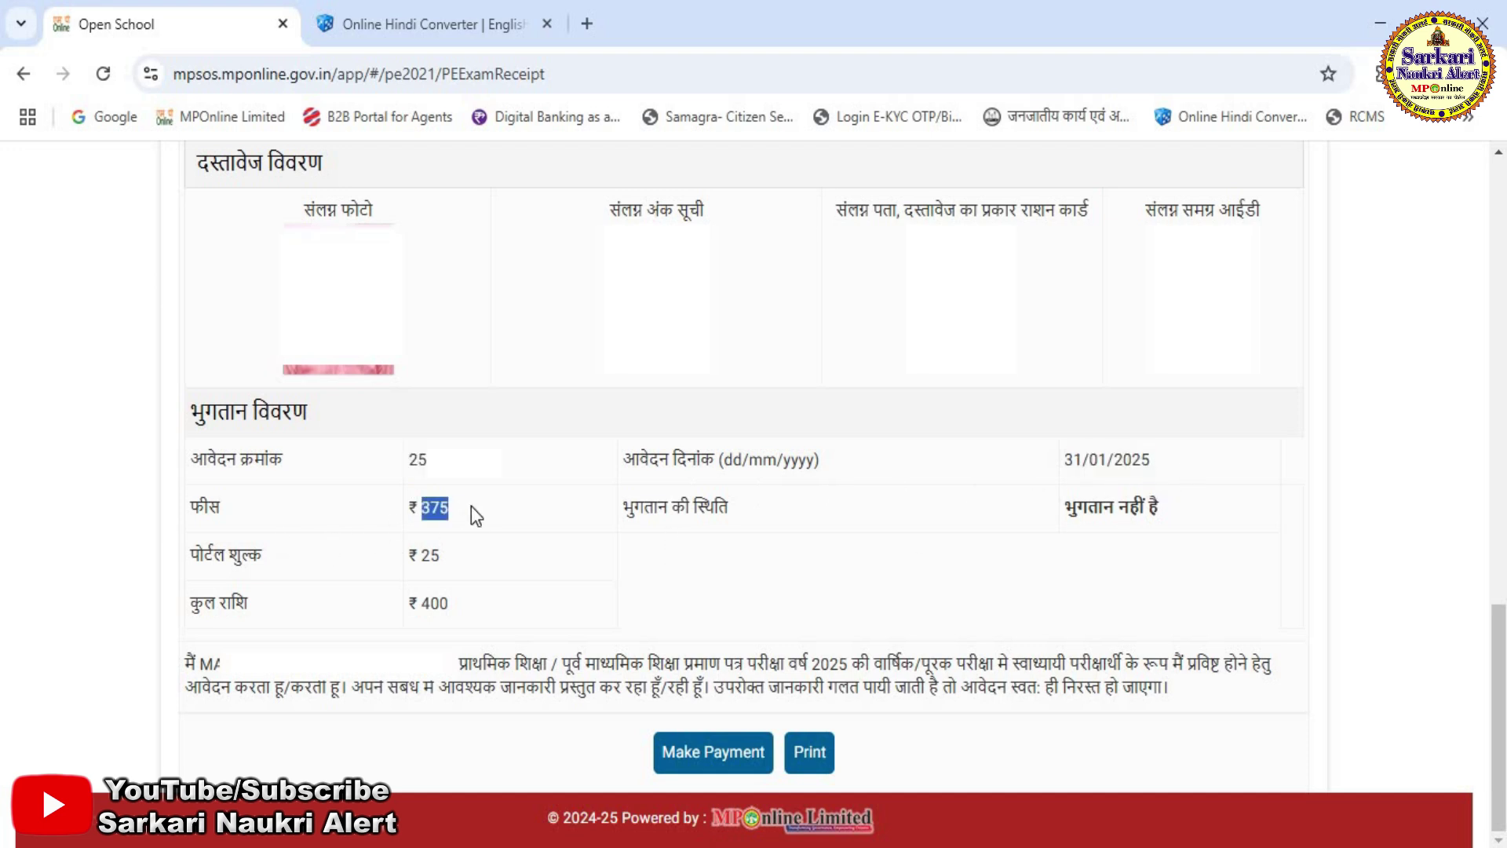
pyautogui.doubleClick(431, 556)
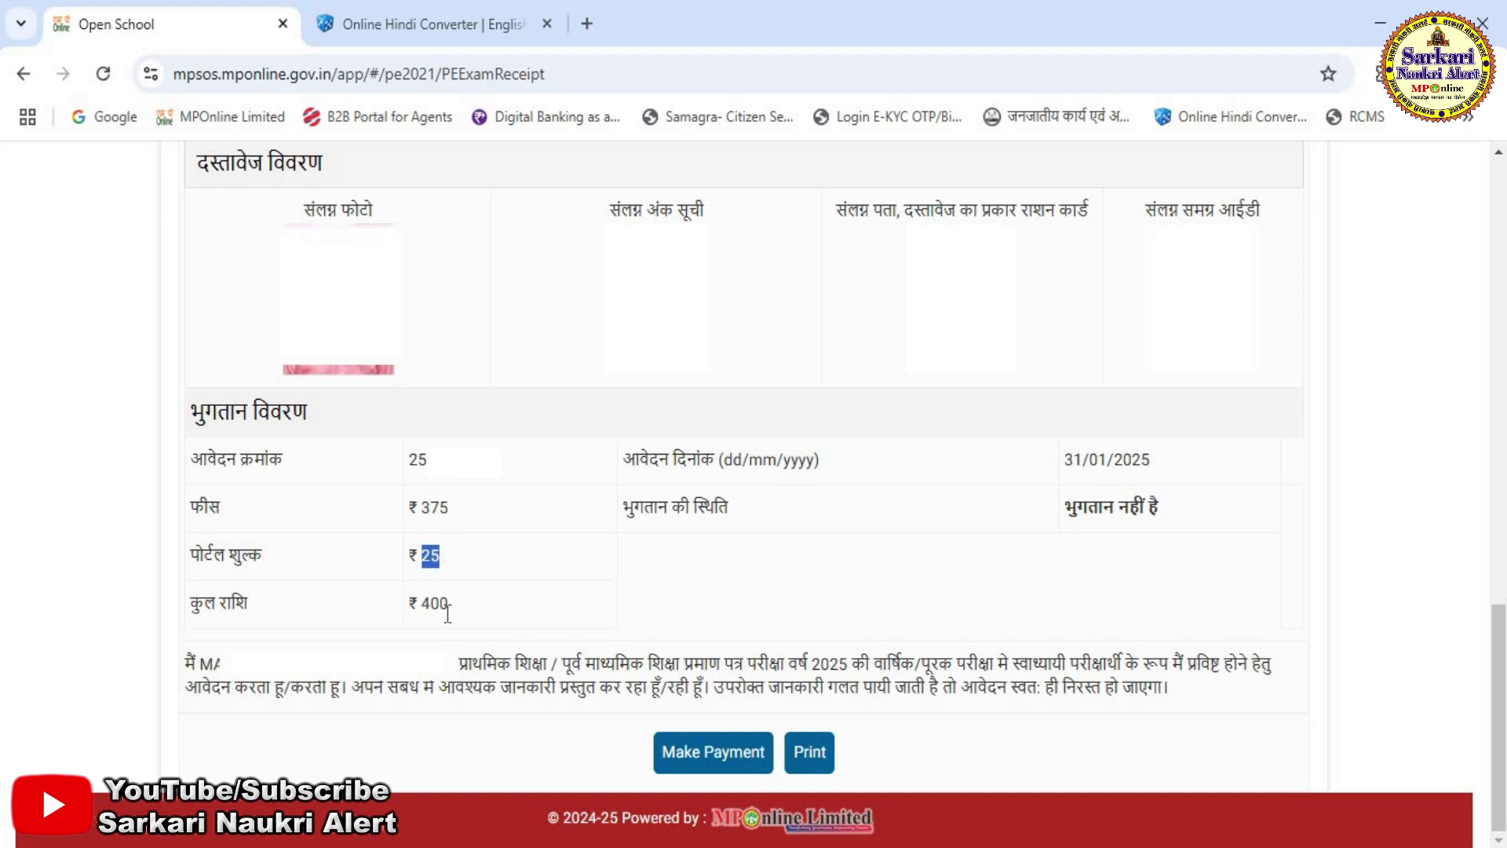
pyautogui.moveTo(422, 603); pyautogui.dragTo(439, 604)
# - Proceed to payment for the class 5 application and choose KIOSK as the payment login type
pyautogui.click(727, 755)
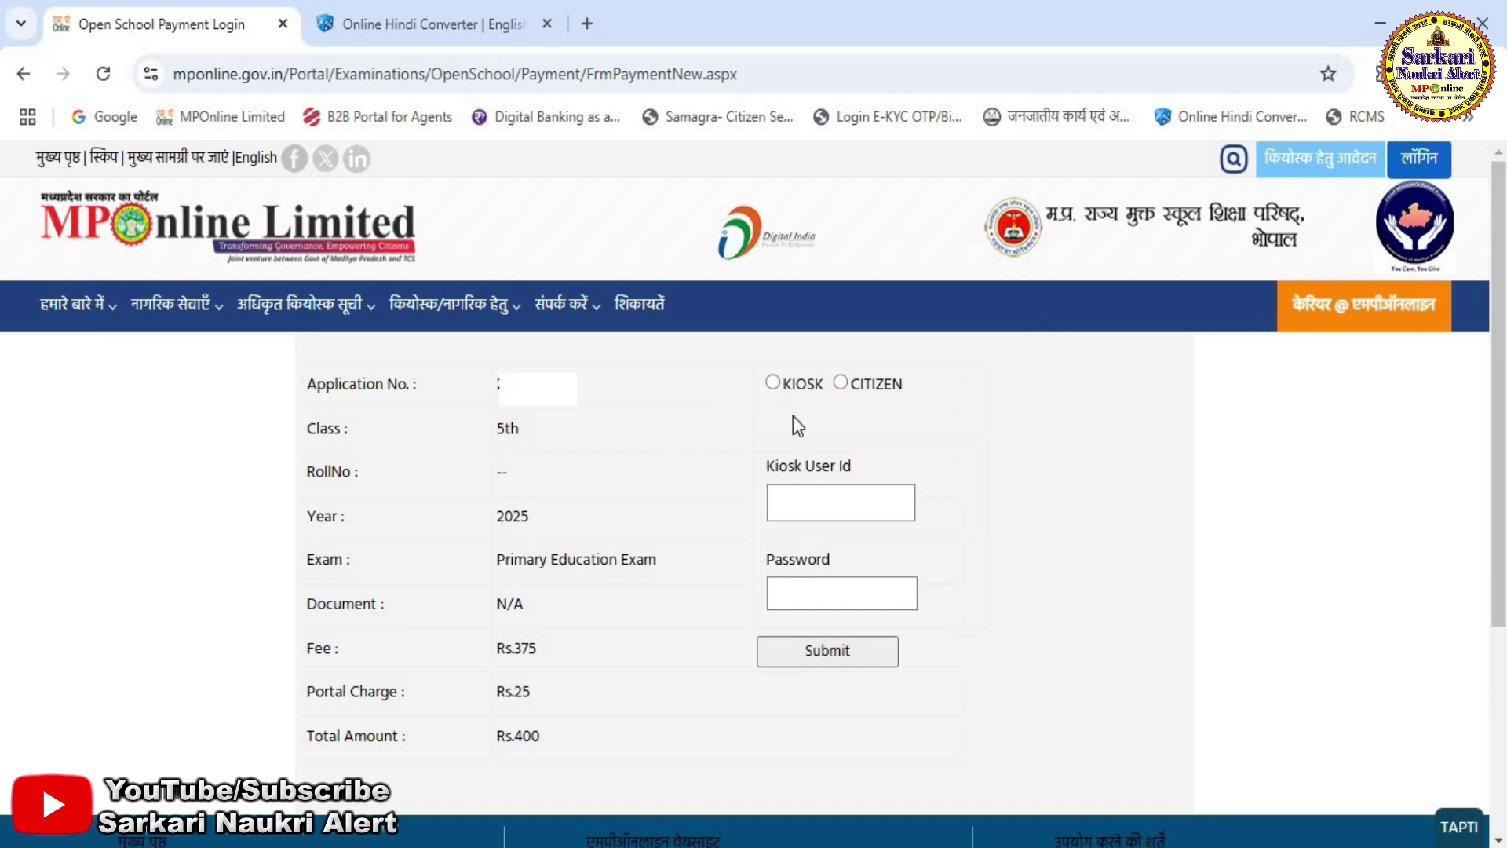
pyautogui.click(773, 384)
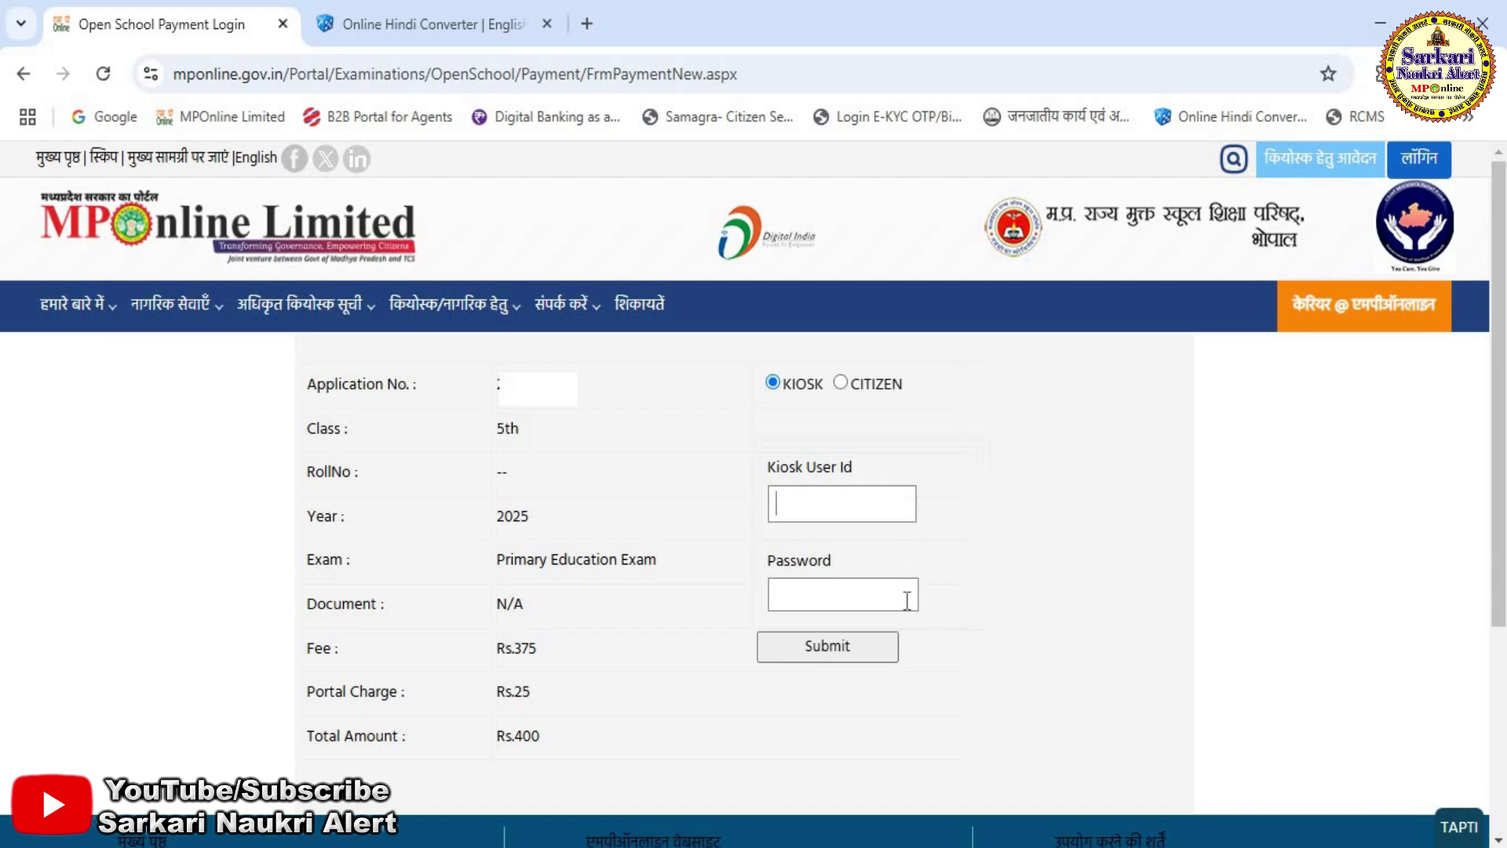